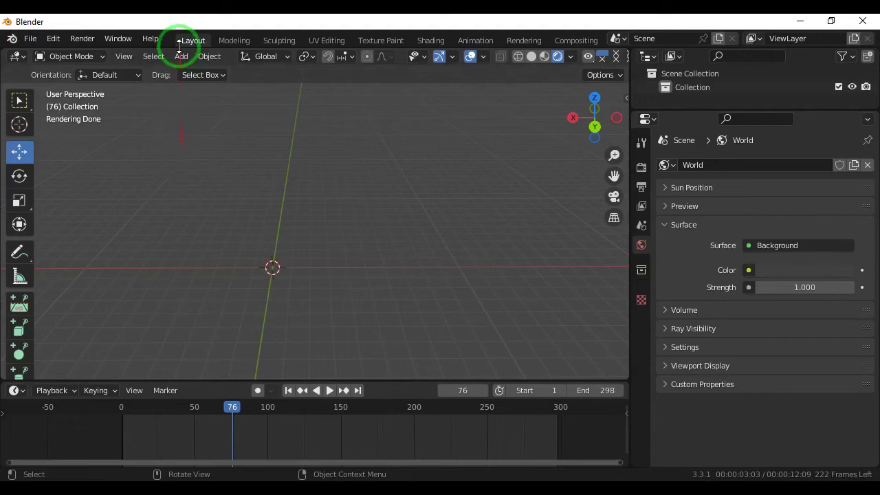
Step: Add a cube and scale it up uniformly in wireframe view
click(352, 85)
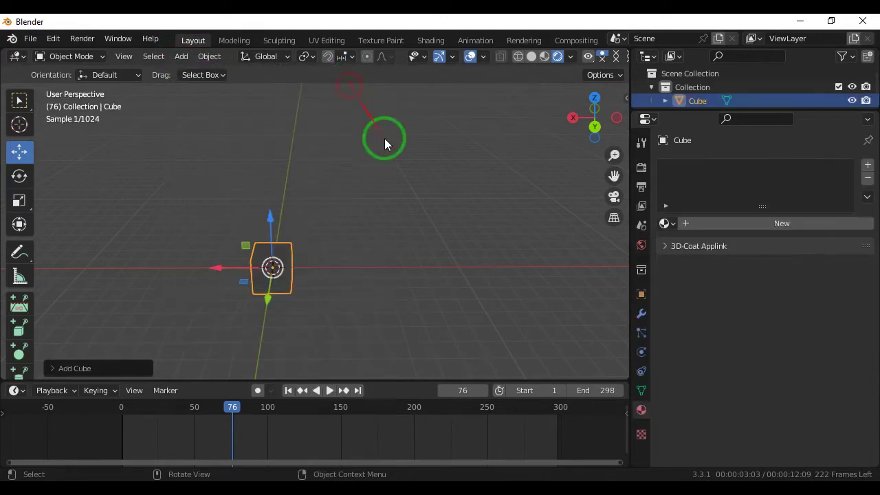
click(519, 60)
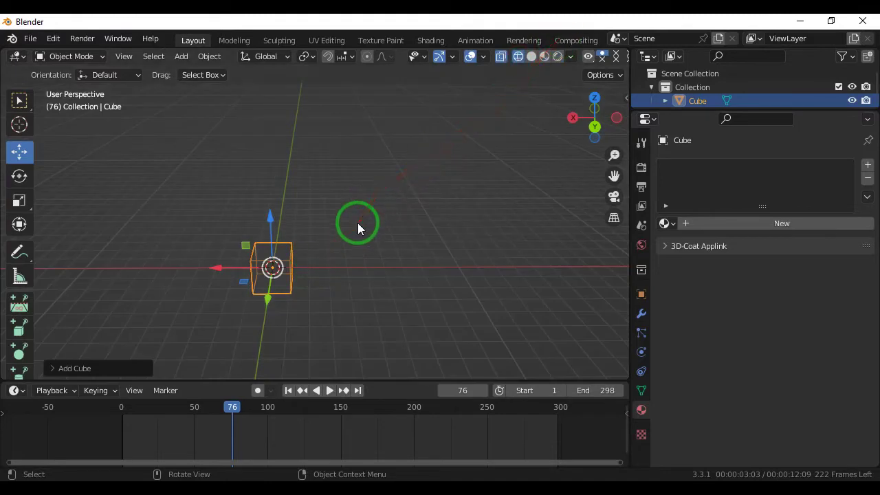
key(s)
click(505, 245)
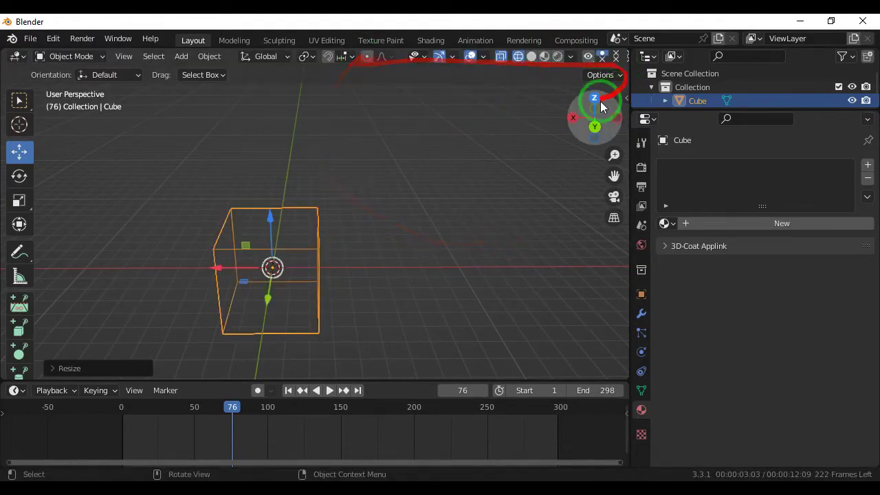
Step: Flatten the cube vertically and widen it in X and Y into a slab with Solid shading
click(595, 127)
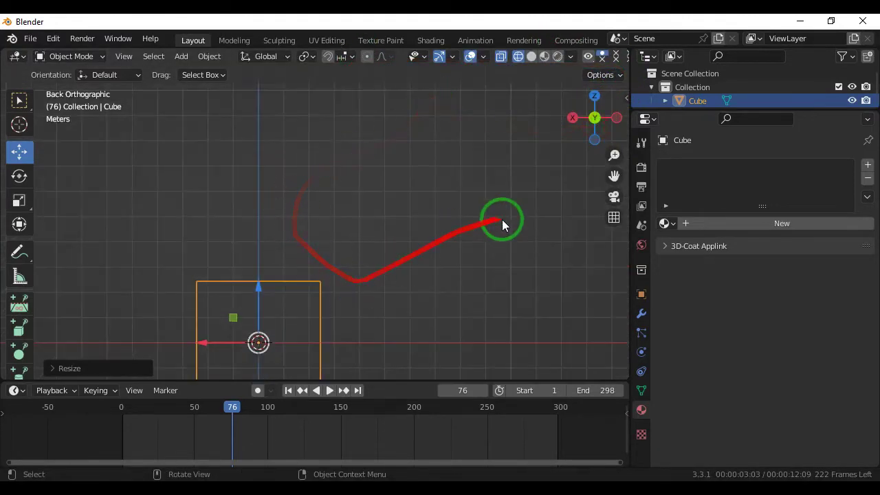
shift+middle_drag(595, 208, 596, 112)
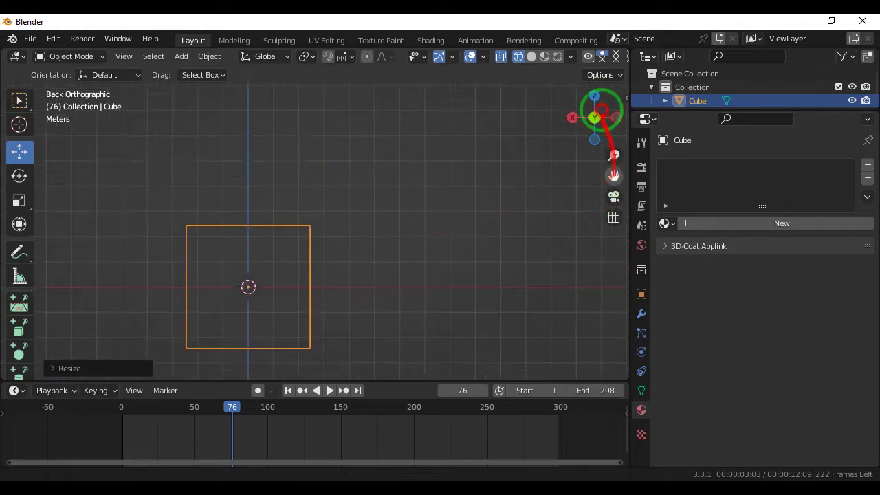
click(18, 198)
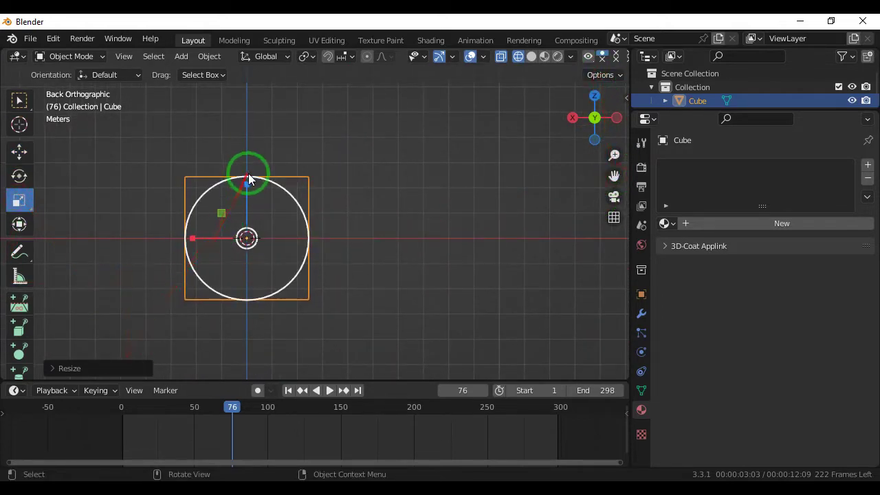
drag(247, 186, 276, 213)
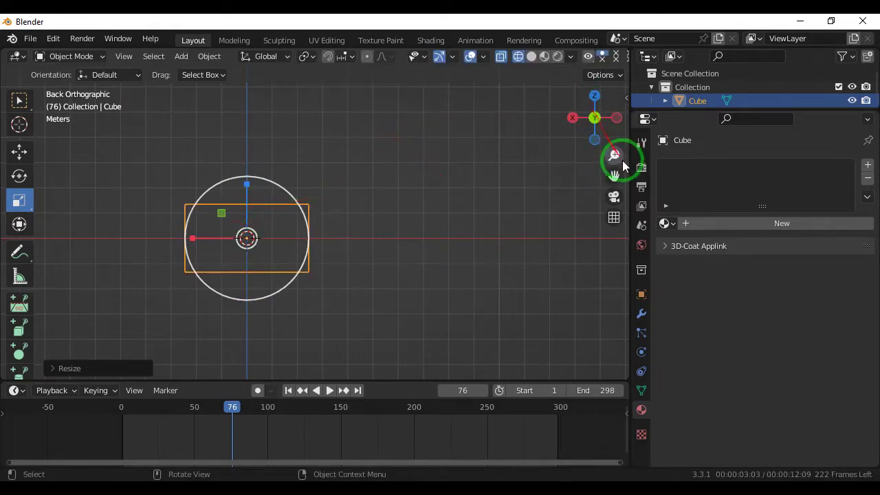
mouse_move(599, 121)
mouse_down()
mouse_move(515, 176)
mouse_move(402, 146)
mouse_up()
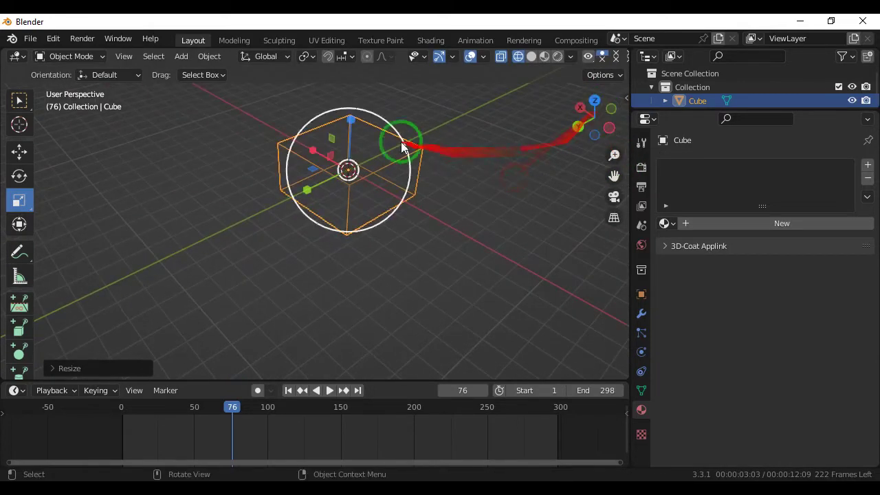
drag(312, 166, 252, 187)
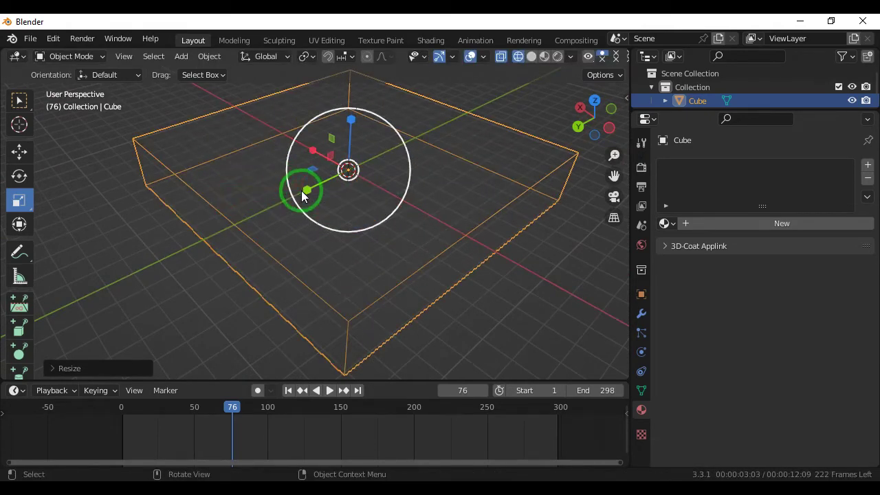
click(530, 57)
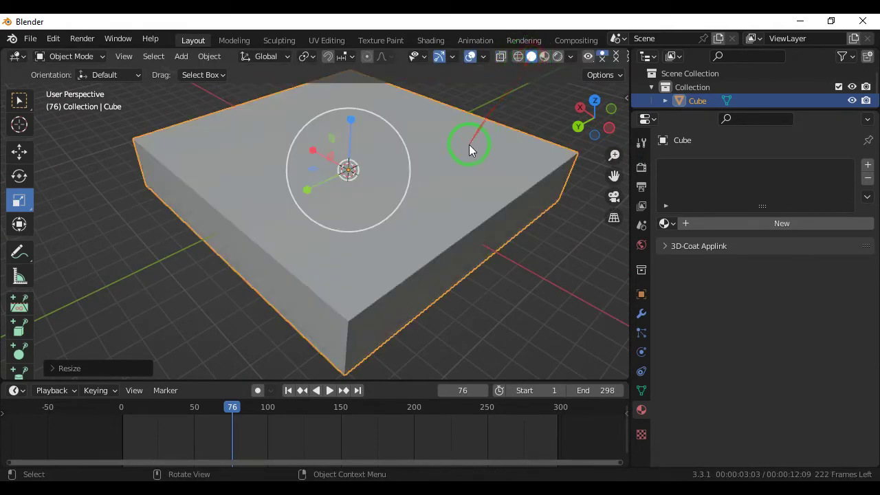
click(74, 58)
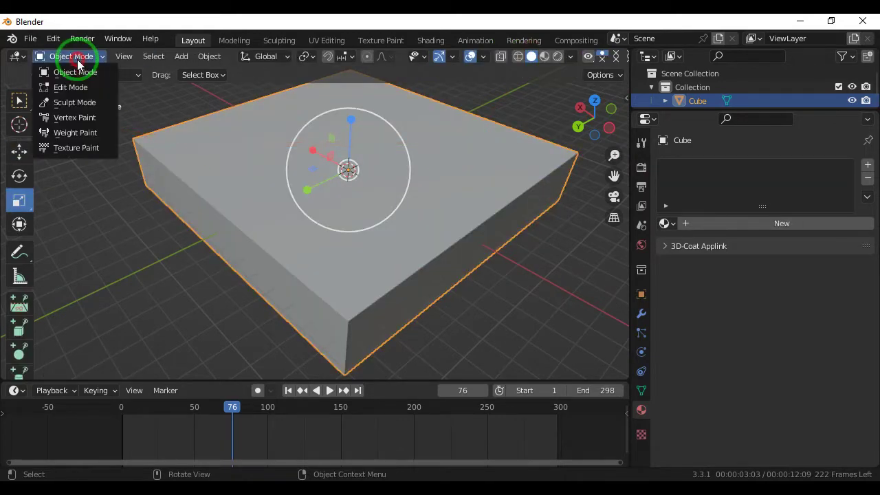
Step: Delete the slab's top face in face select mode, then return to Object Mode
click(74, 87)
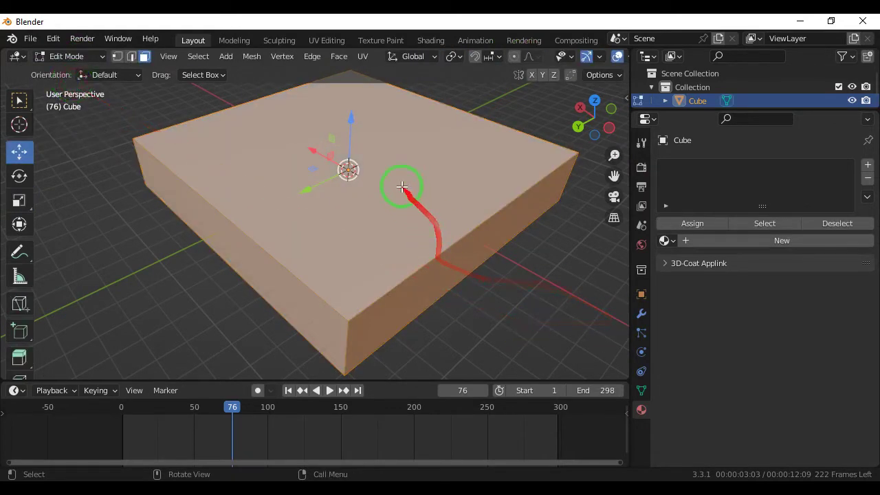
click(371, 161)
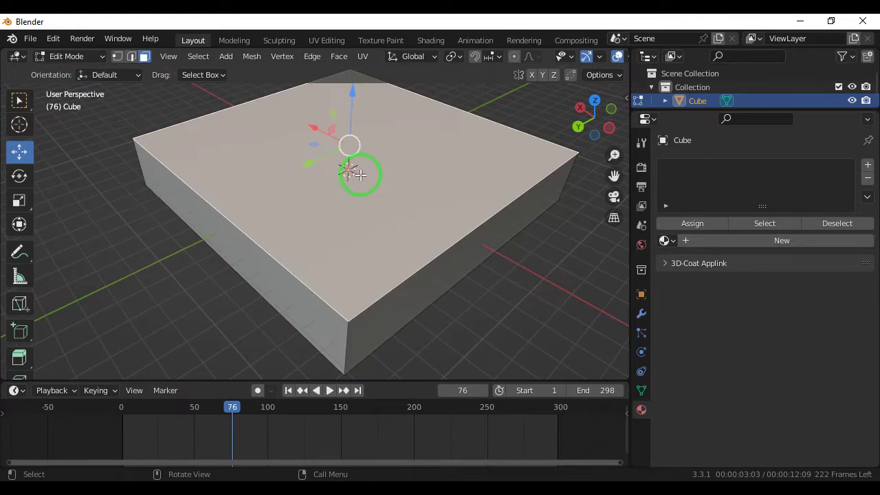
key(x)
click(333, 174)
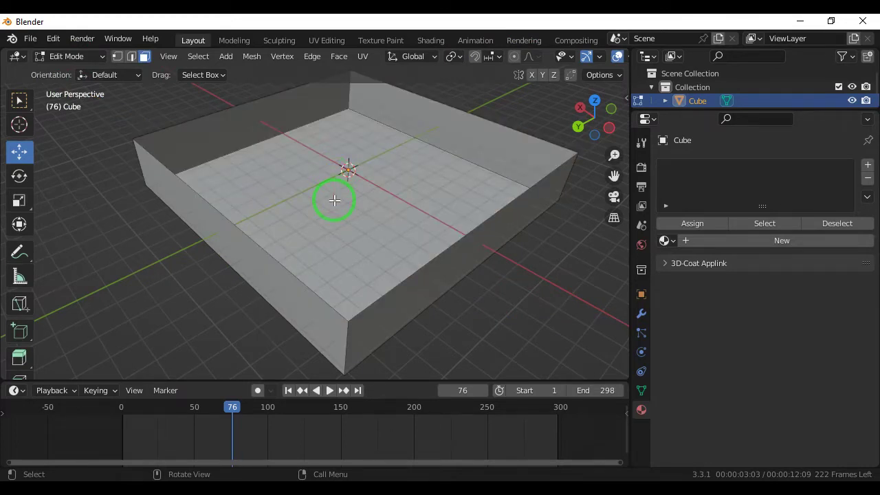
click(99, 61)
click(96, 77)
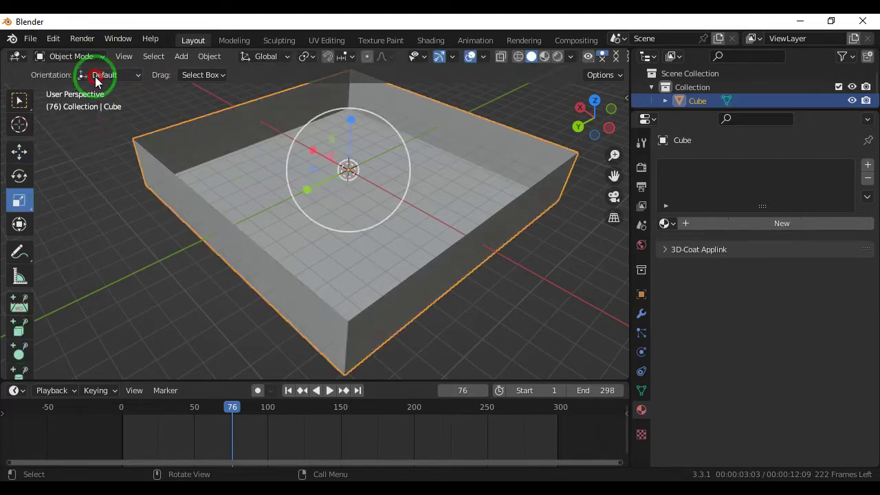
Step: In Back view, move the tray up along Z until its base sits on the ground
click(137, 269)
click(275, 199)
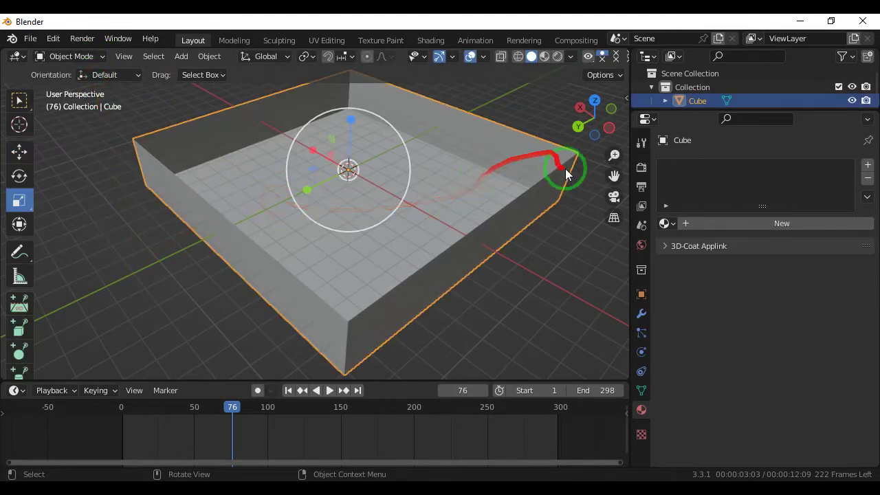
click(578, 127)
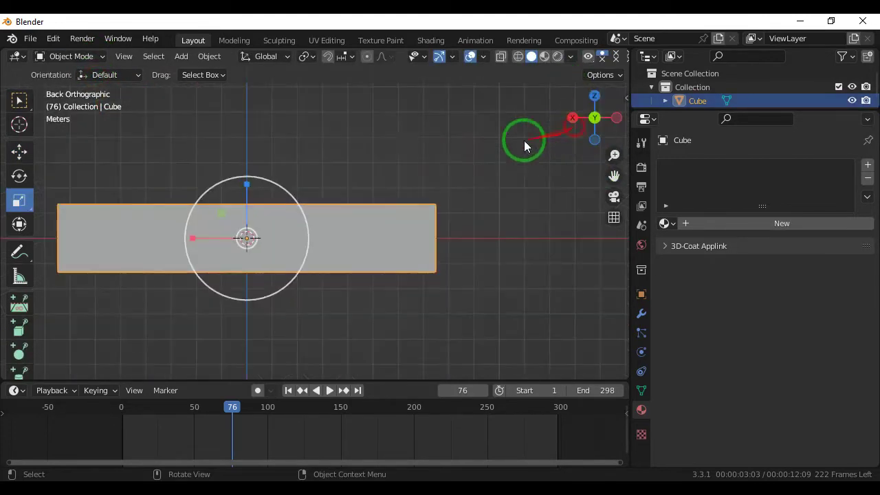
click(19, 151)
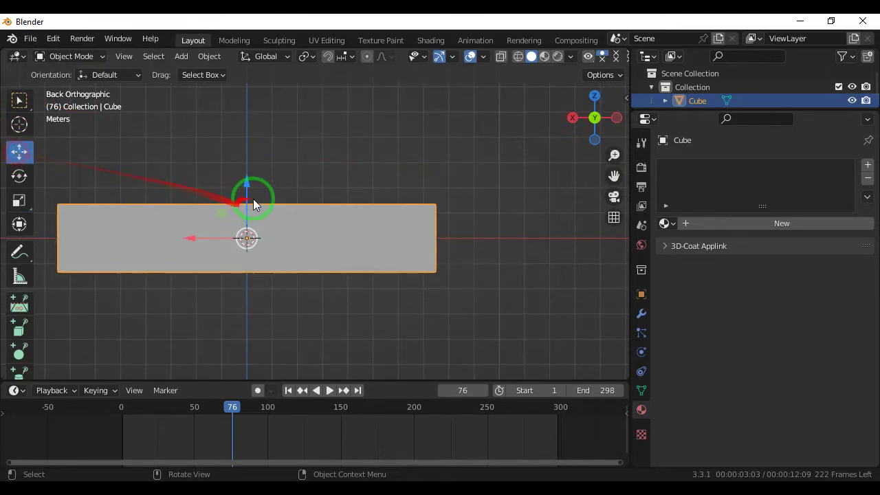
drag(248, 185, 248, 150)
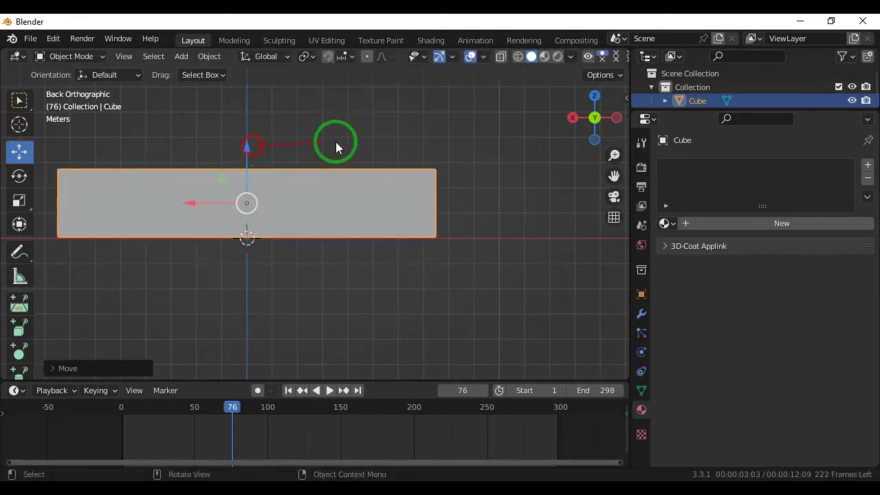
drag(601, 119, 530, 143)
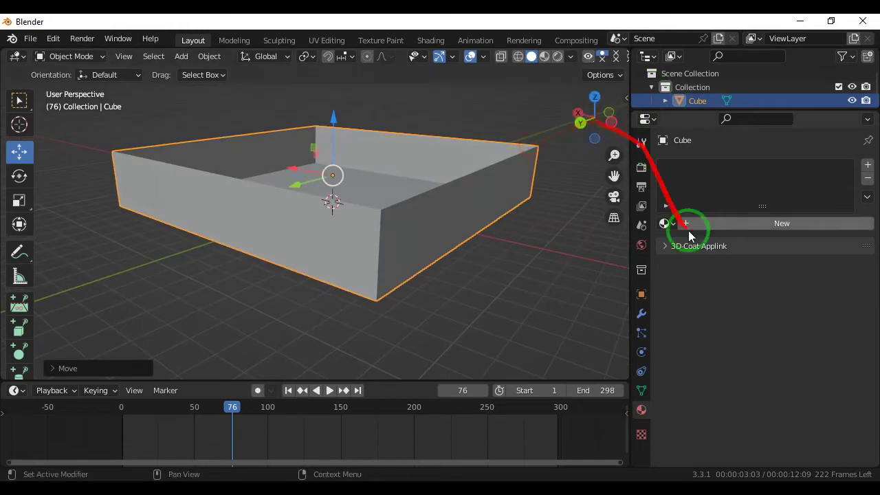
Step: Add a Solidify modifier to the tray and set its Thickness to about 0.09 m
click(641, 316)
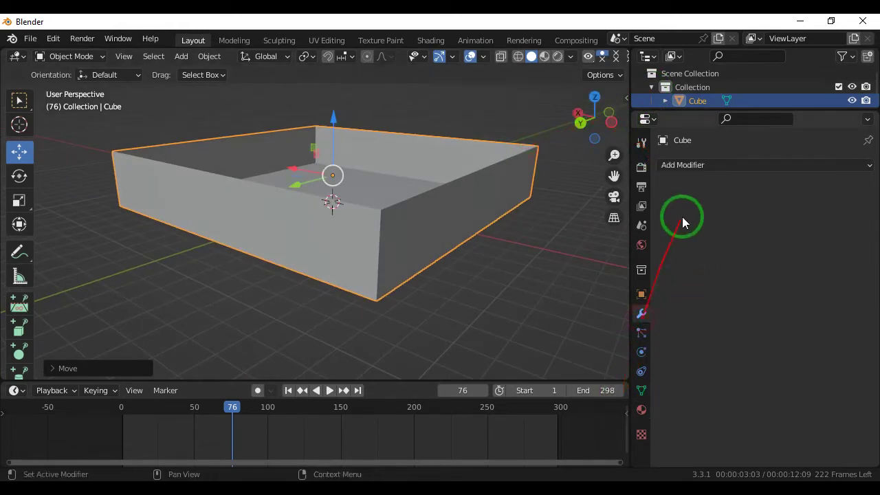
click(712, 167)
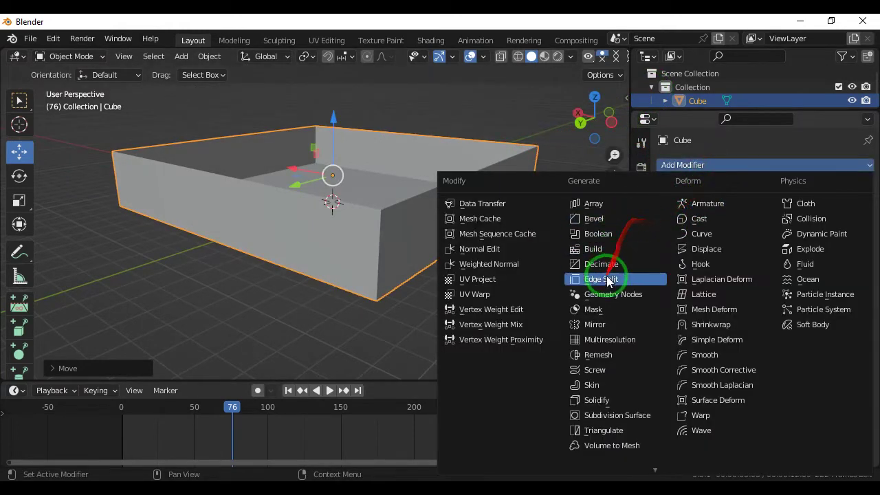
click(597, 402)
drag(589, 116, 585, 124)
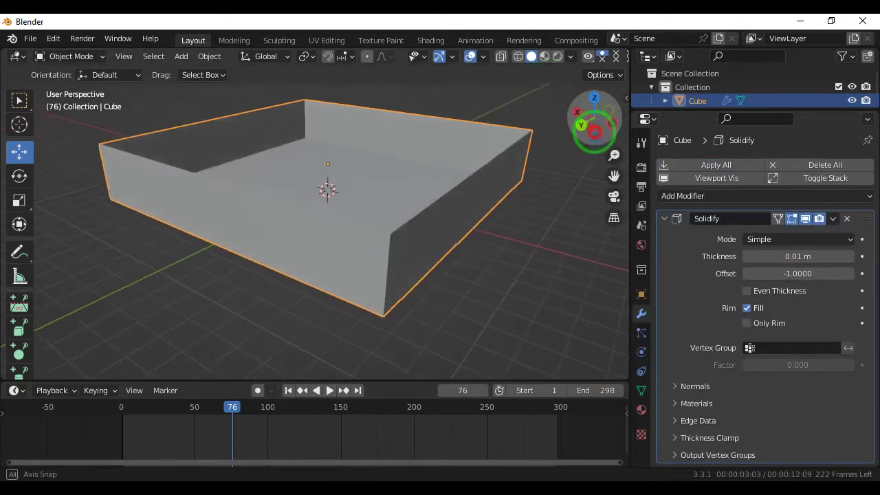
click(851, 260)
drag(851, 256, 821, 257)
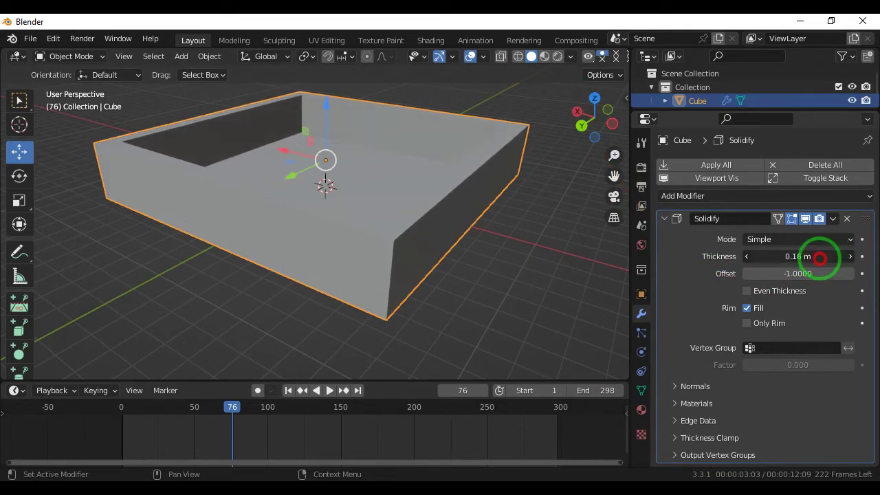
click(801, 257)
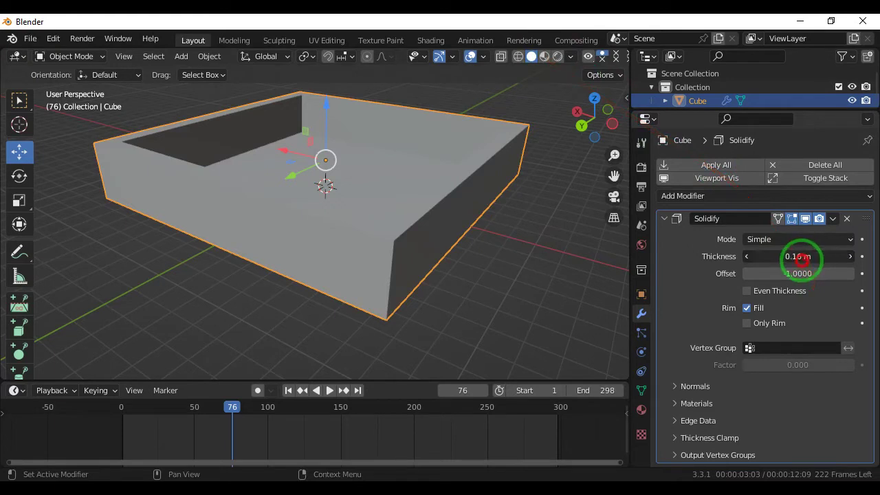
drag(797, 260, 794, 259)
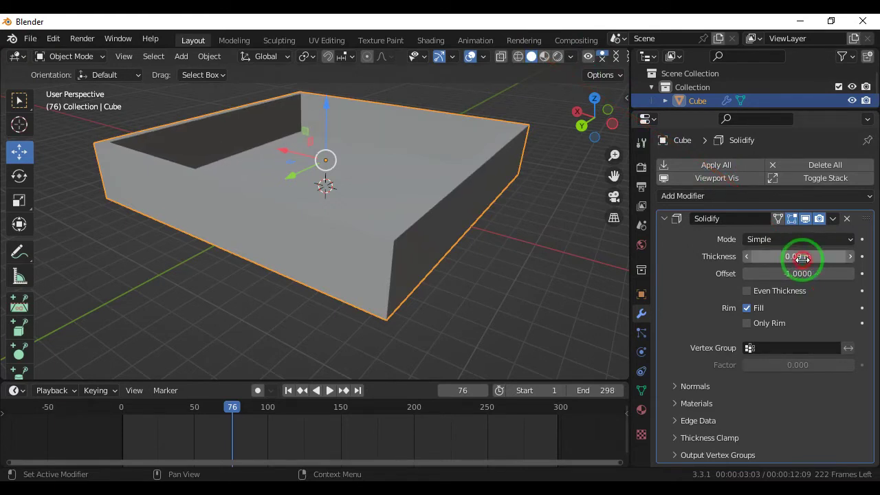
Step: Create a new material for the tray with a dark purple base colour
click(641, 411)
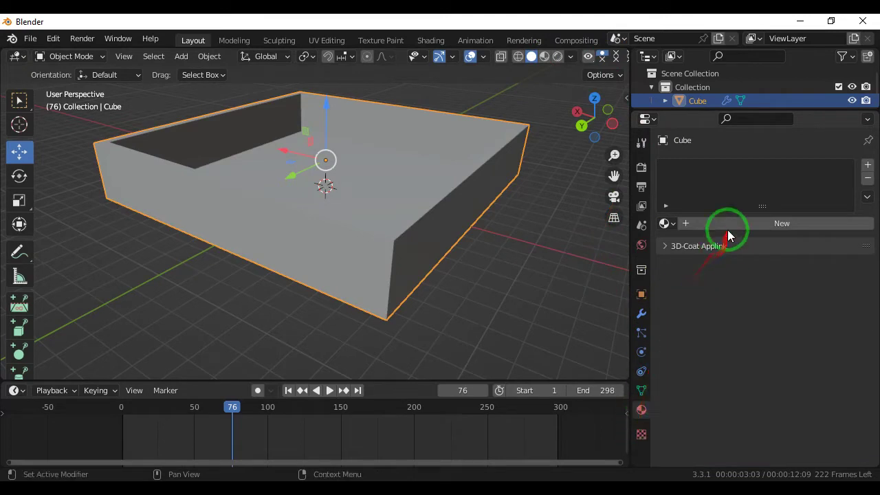
click(727, 229)
scroll(773, 344, down, 2)
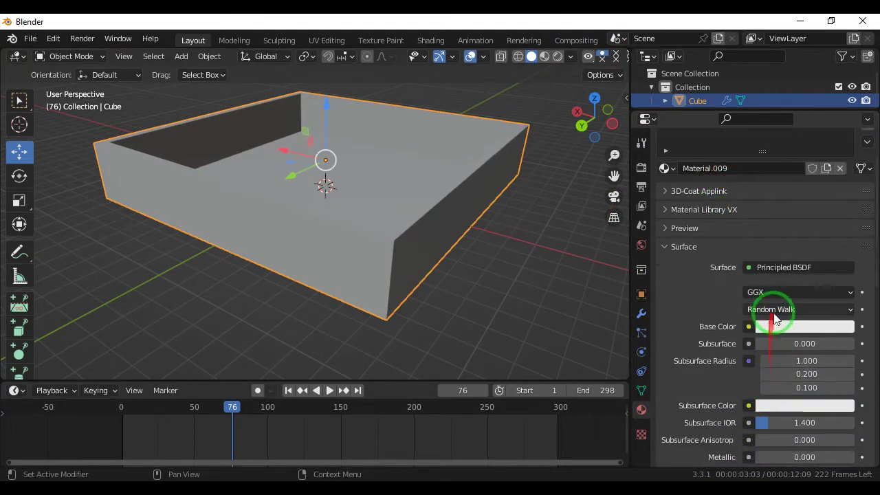
click(783, 328)
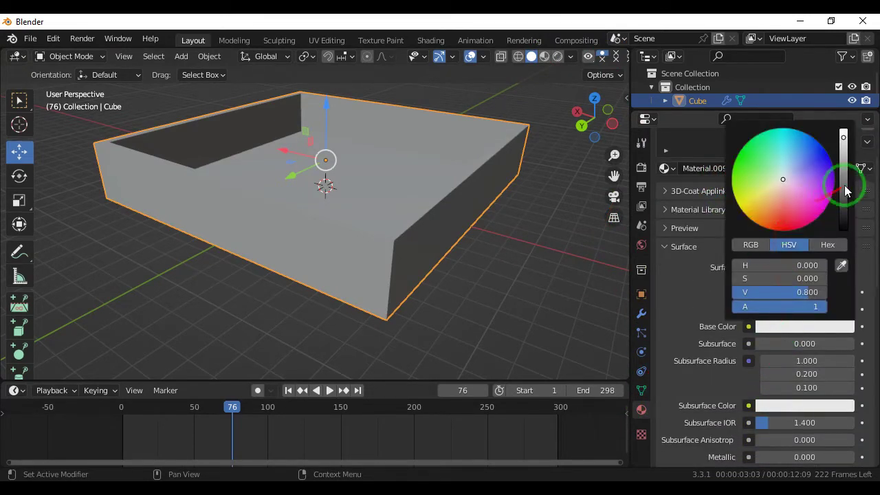
click(847, 203)
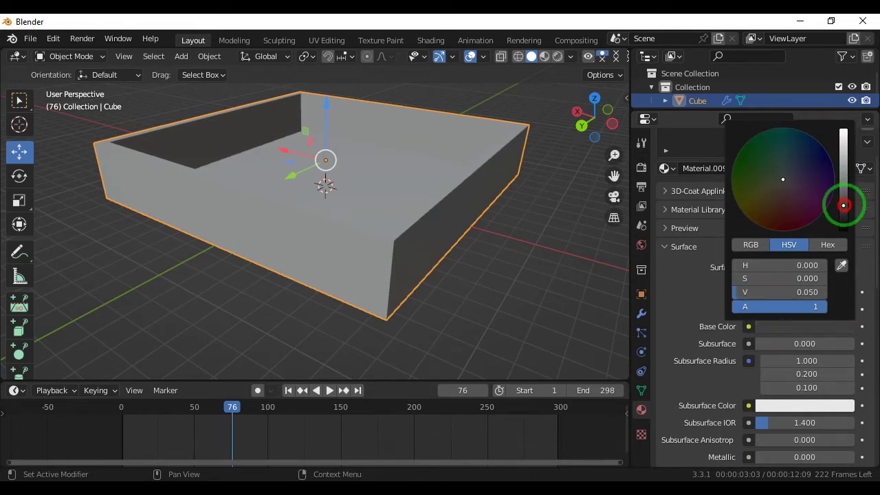
click(831, 196)
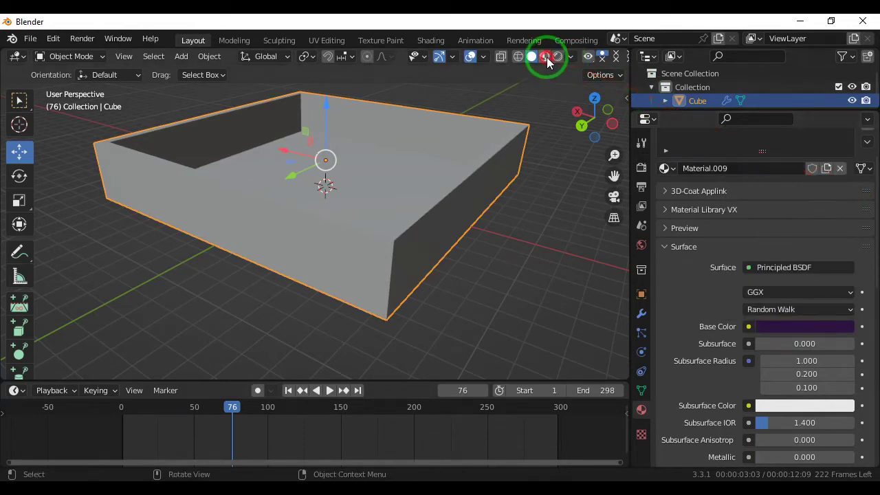
Step: Switch the viewport to Material Preview shading and deselect the tray
click(544, 57)
mouse_move(873, 354)
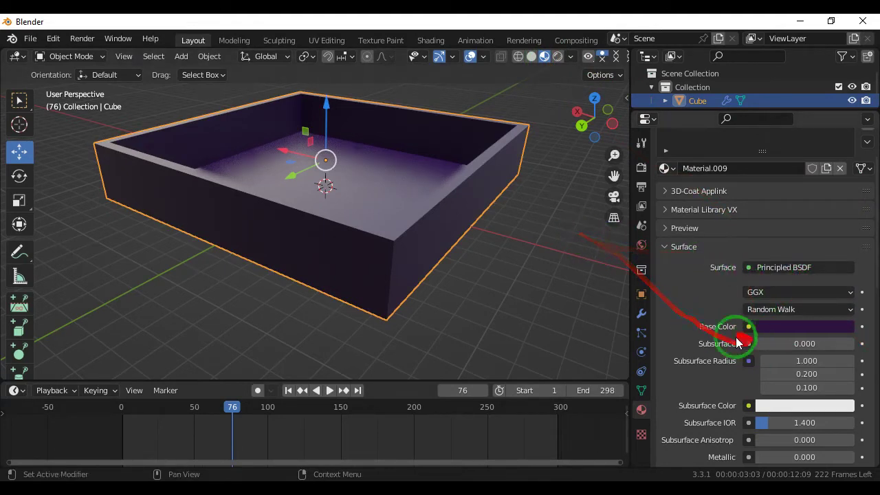
scroll(686, 331, down, 2)
scroll(688, 330, down, 1)
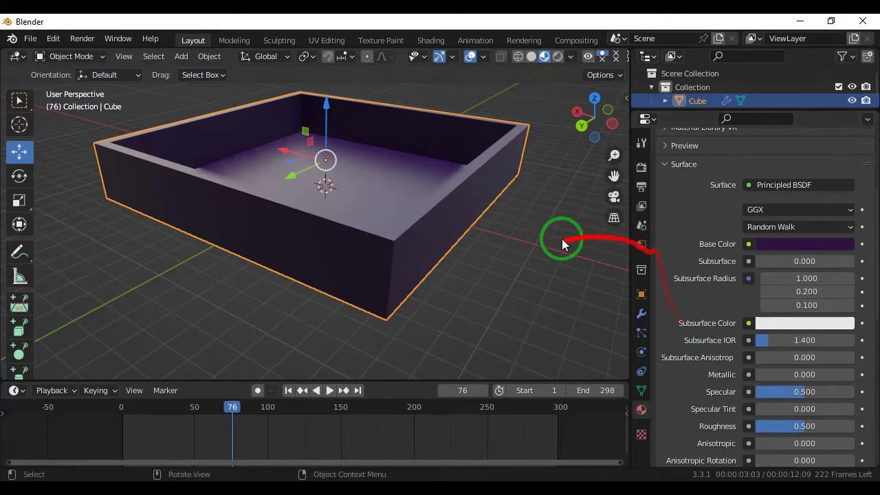
click(534, 217)
Step: Duplicate the tray with Shift+D and place the copy beside it along X
drag(592, 105, 472, 203)
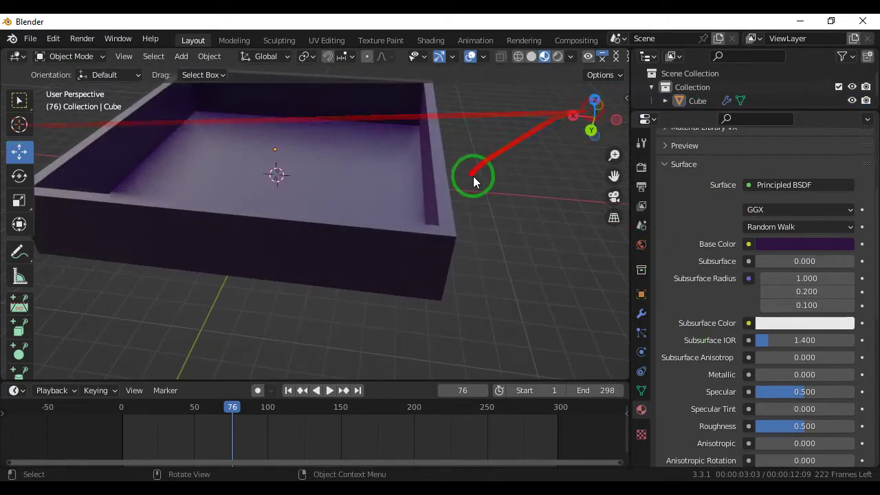
scroll(472, 203, down, 2)
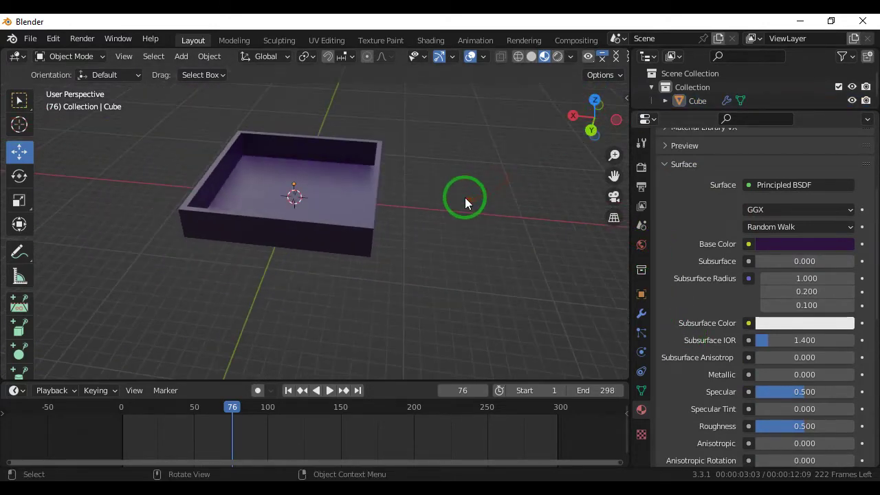
click(347, 172)
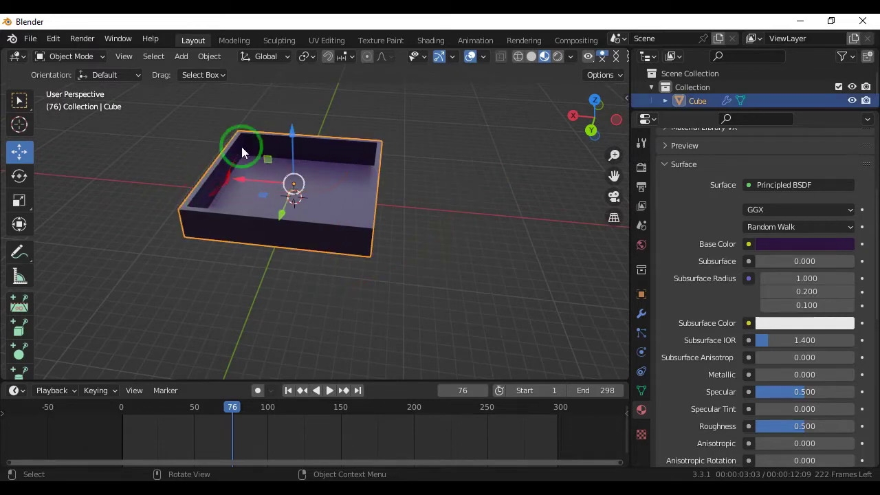
key(shift+d)
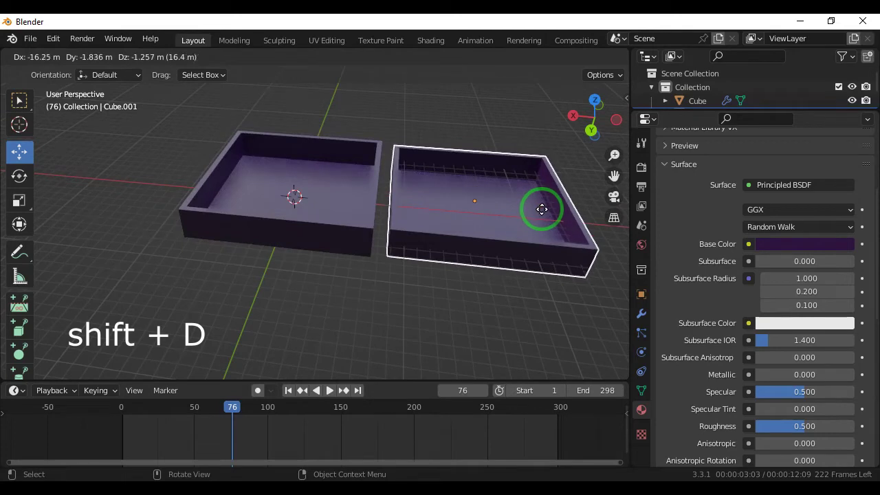
key(z)
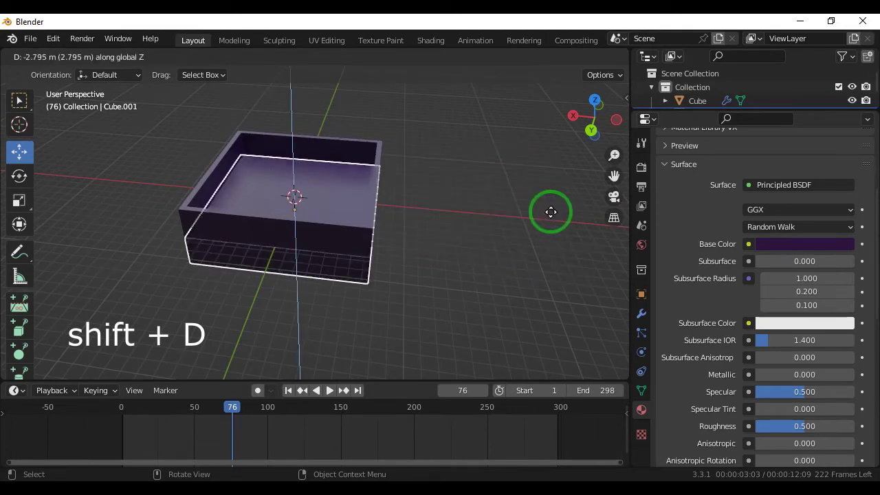
key(x)
click(555, 205)
Step: Slide the copy further right along X and reframe the view on both trays
scroll(403, 197, down, 1)
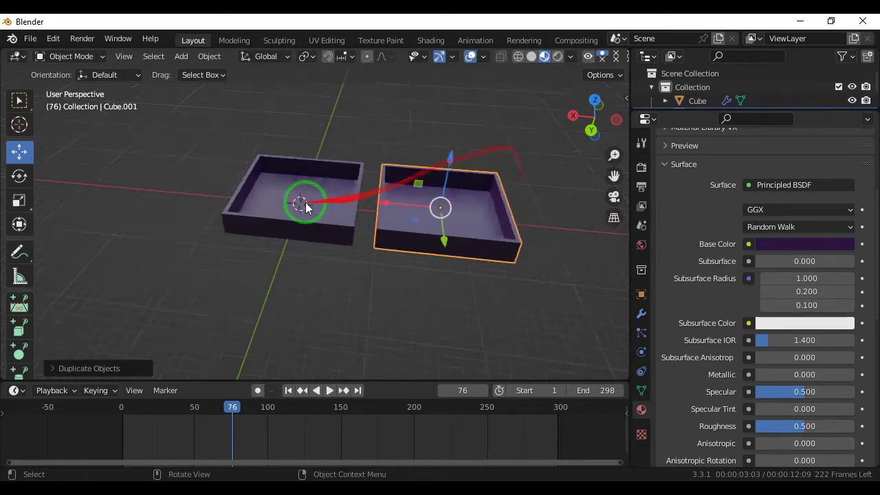
scroll(418, 201, down, 1)
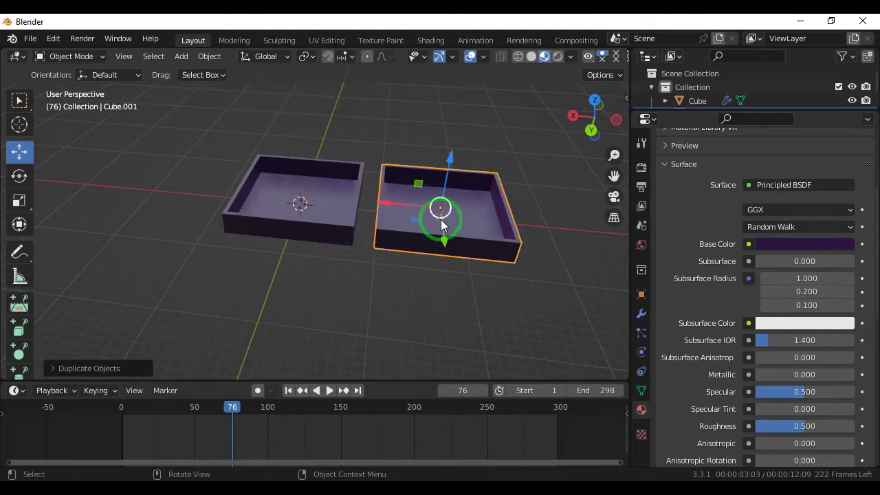
drag(387, 206, 397, 204)
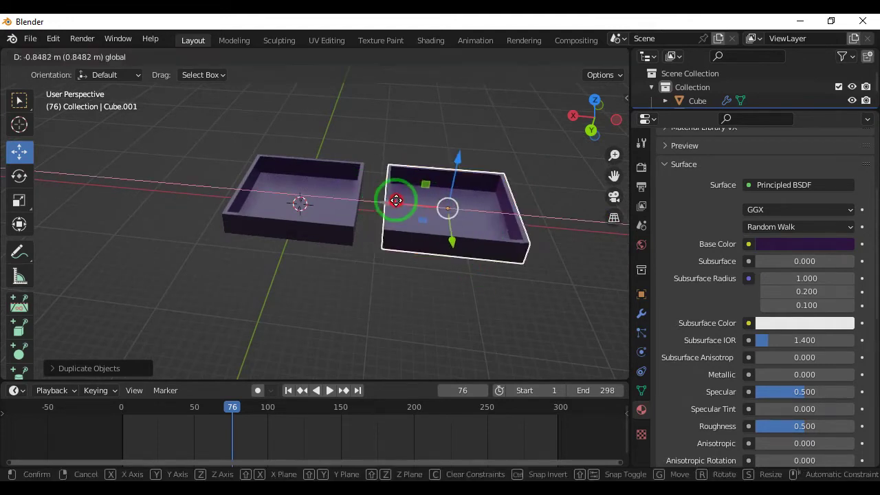
drag(628, 182, 556, 177)
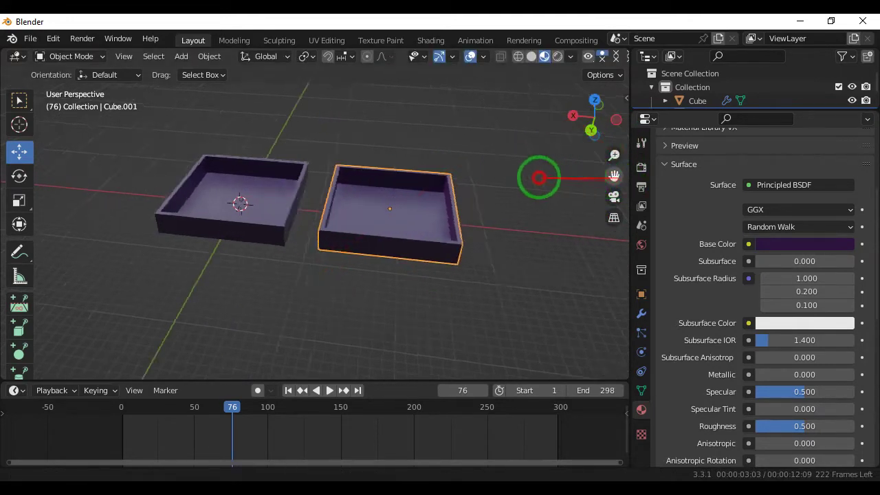
drag(589, 110, 16, 102)
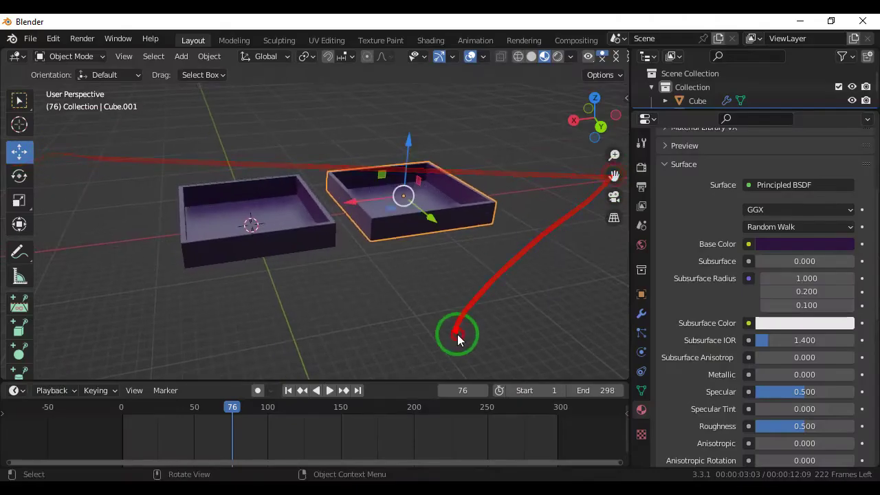
click(456, 329)
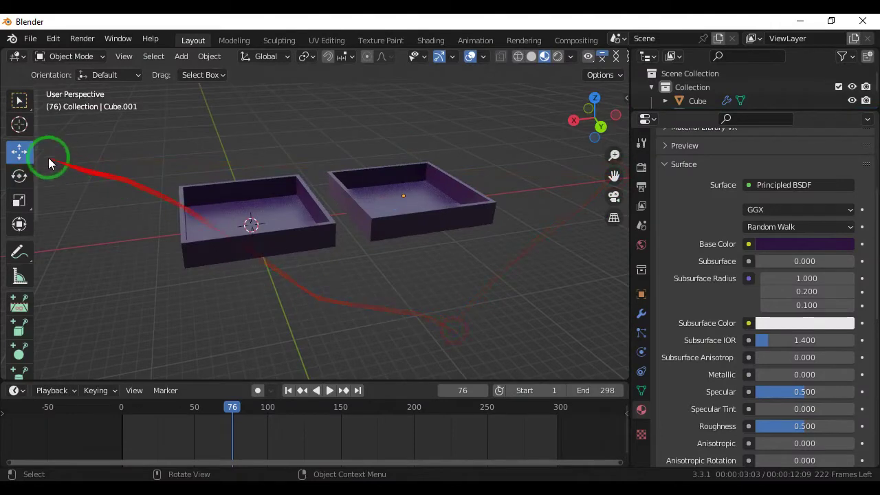
click(175, 56)
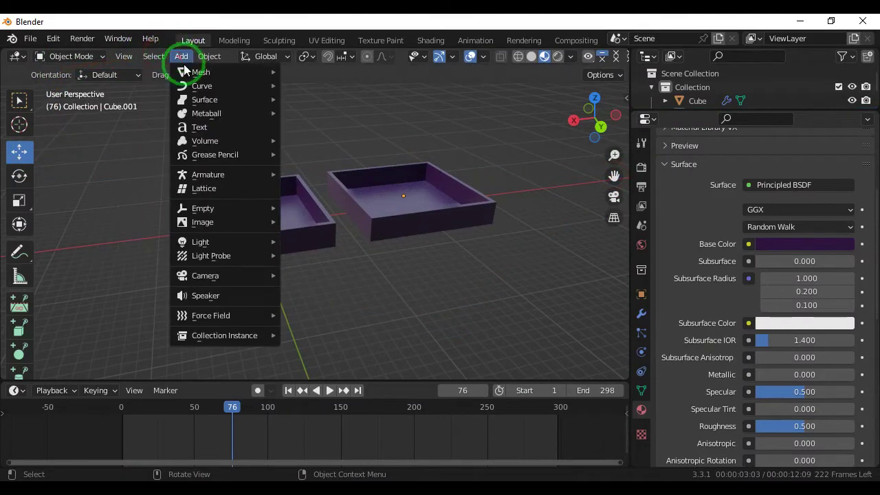
Step: Add a new cube and lift it along Z to float above the left tray
click(346, 85)
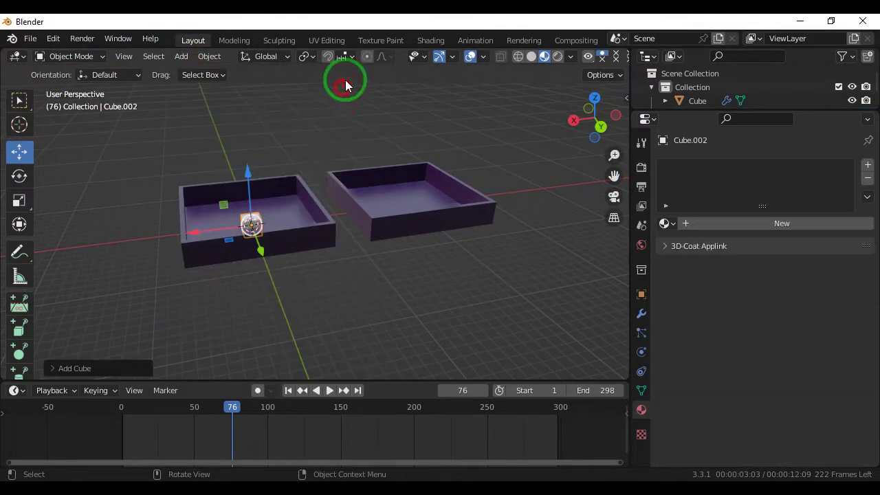
drag(247, 172, 267, 129)
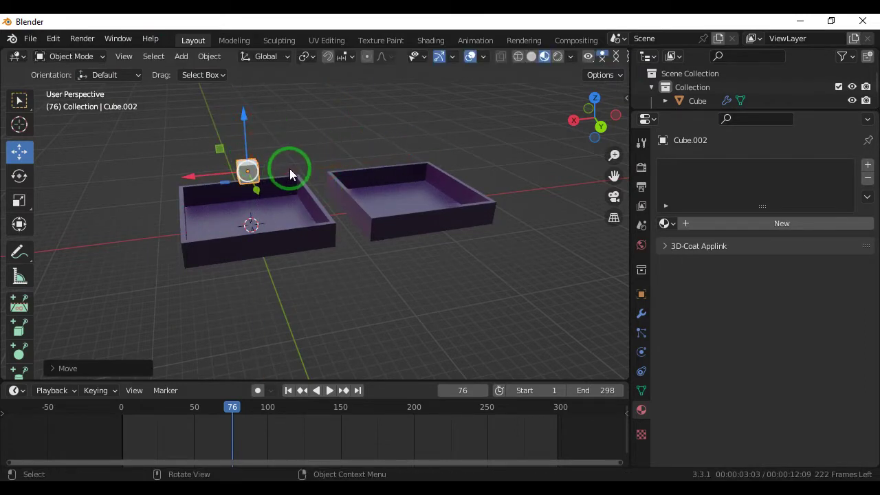
drag(584, 98, 593, 134)
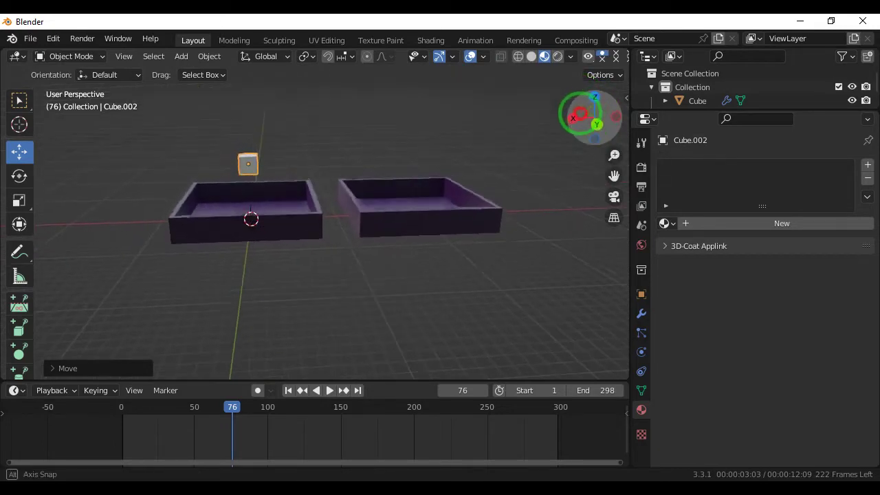
click(319, 144)
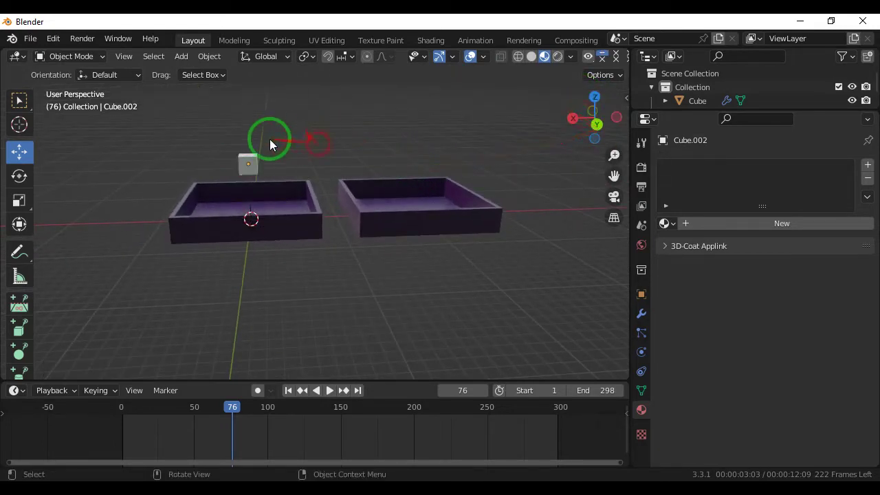
click(177, 57)
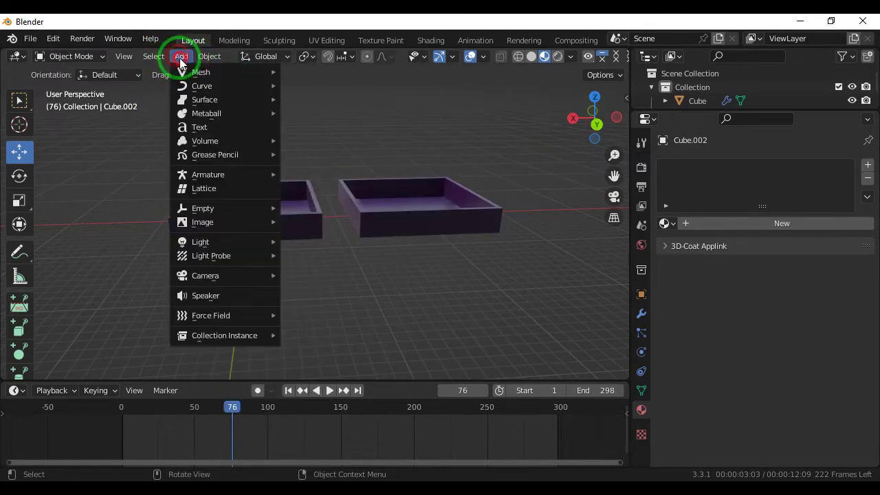
Step: Add a cube at the left tray, enlarge it in Back view, and raise it above the trays
click(327, 88)
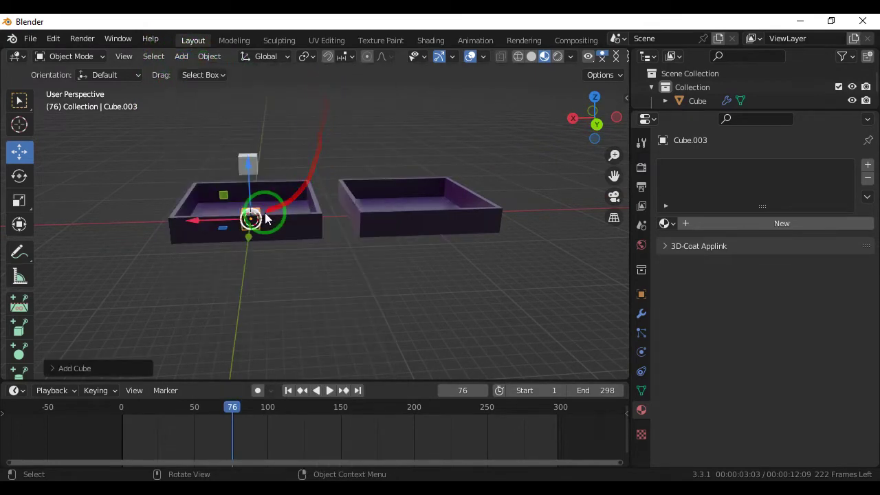
click(19, 199)
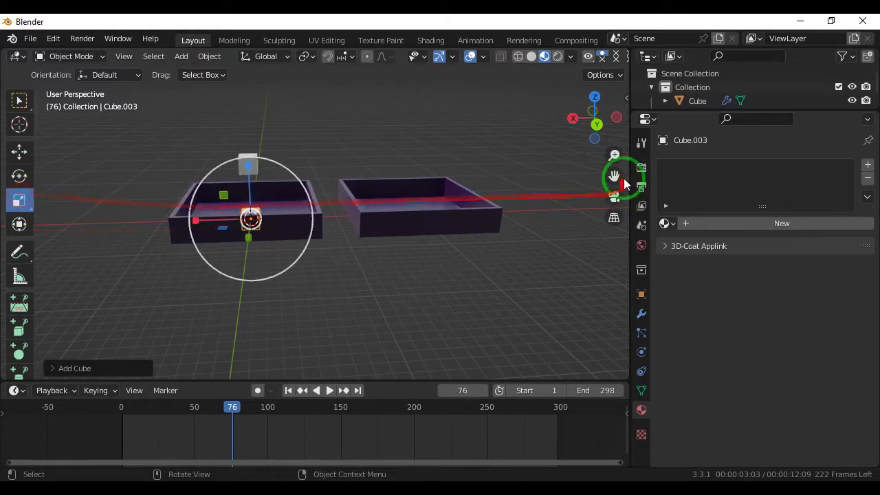
click(589, 120)
drag(224, 188, 23, 92)
click(19, 151)
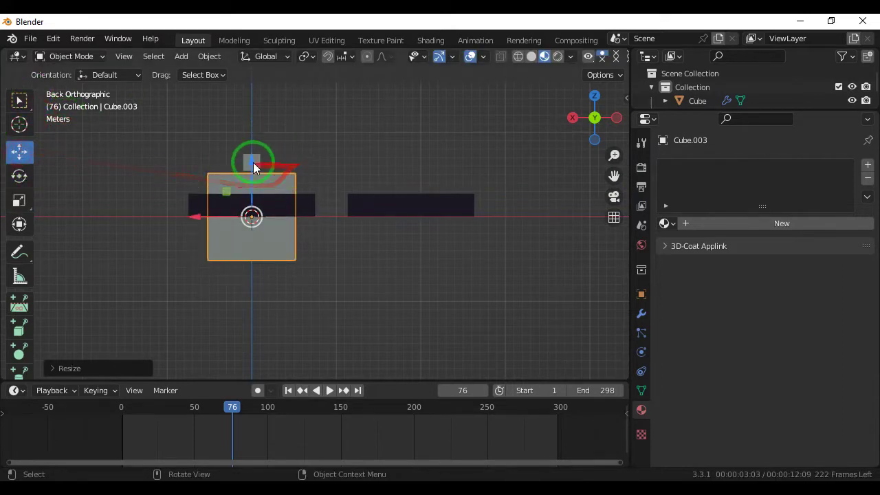
drag(254, 168, 252, 103)
Step: Scale the block up evenly and squash it along Z into a thin slab
click(20, 200)
drag(228, 146, 214, 135)
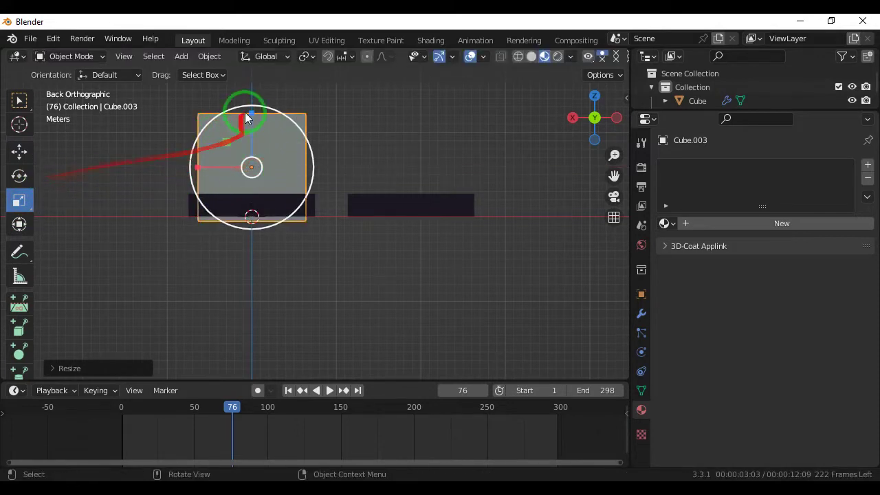
drag(251, 115, 253, 131)
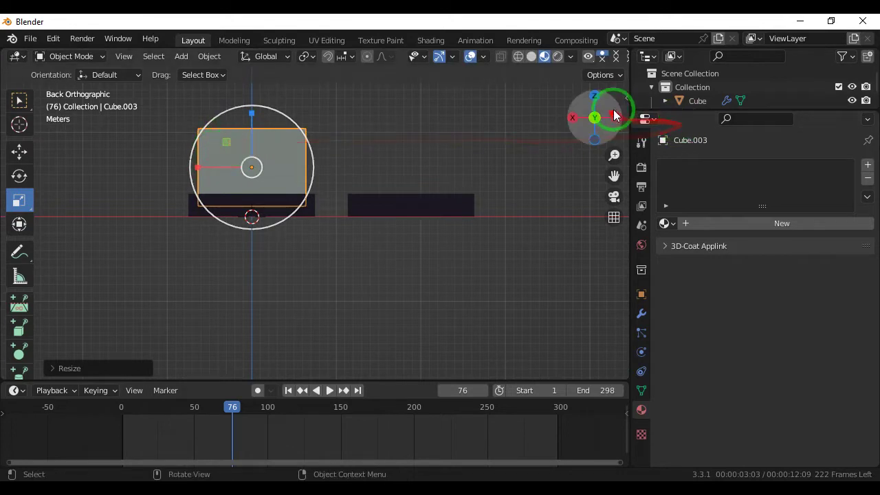
click(595, 96)
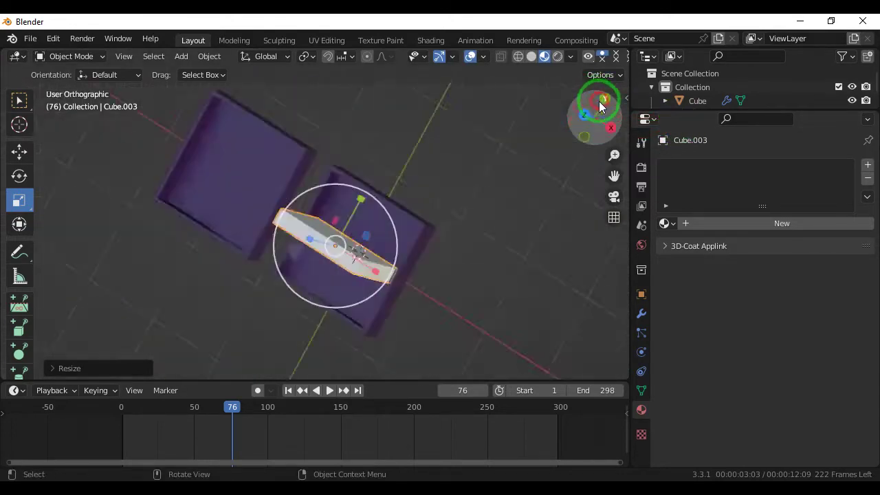
Step: In wireframe top view, stretch the block along Y and X to match the left tray's outline
drag(382, 177, 364, 176)
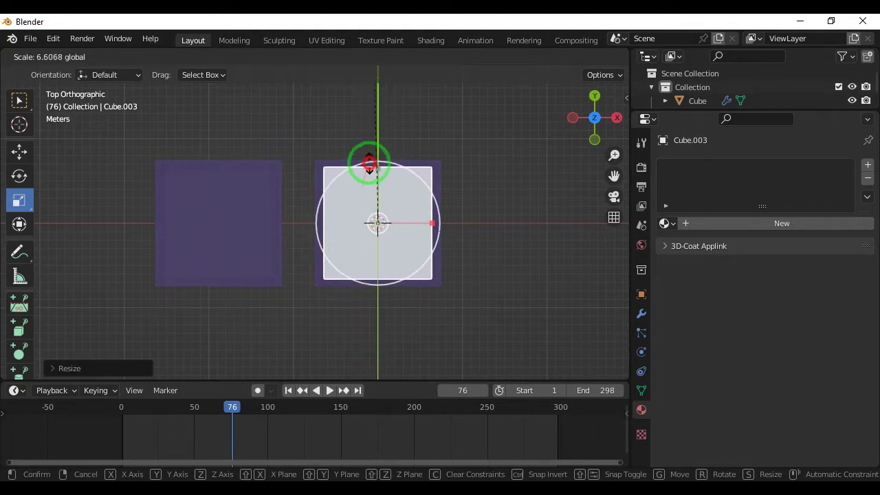
drag(364, 176, 365, 169)
click(520, 56)
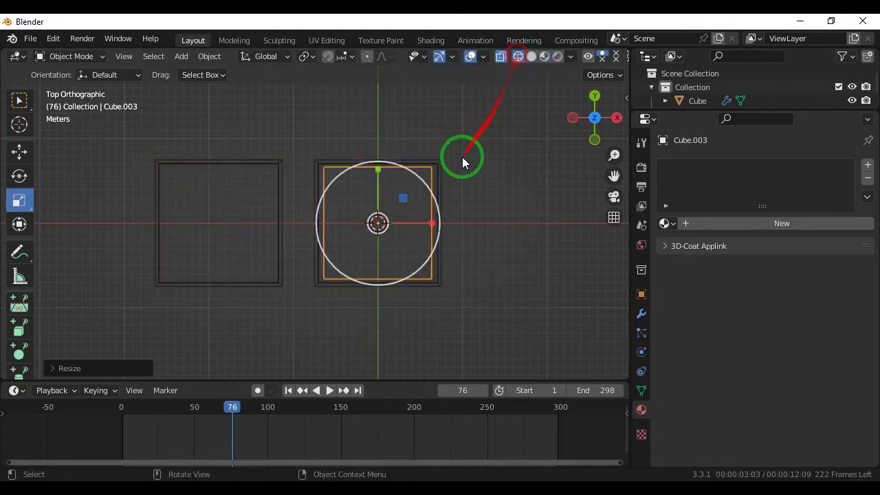
scroll(376, 264, up, 3)
drag(628, 174, 458, 260)
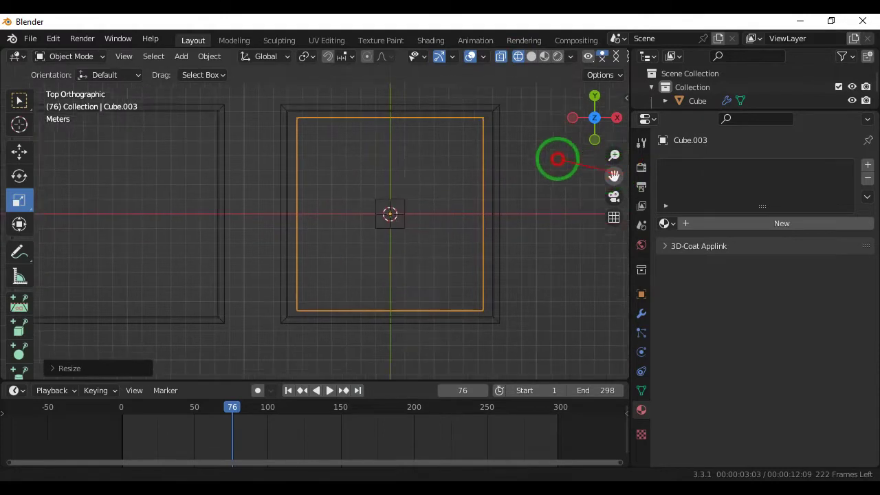
drag(366, 203, 369, 205)
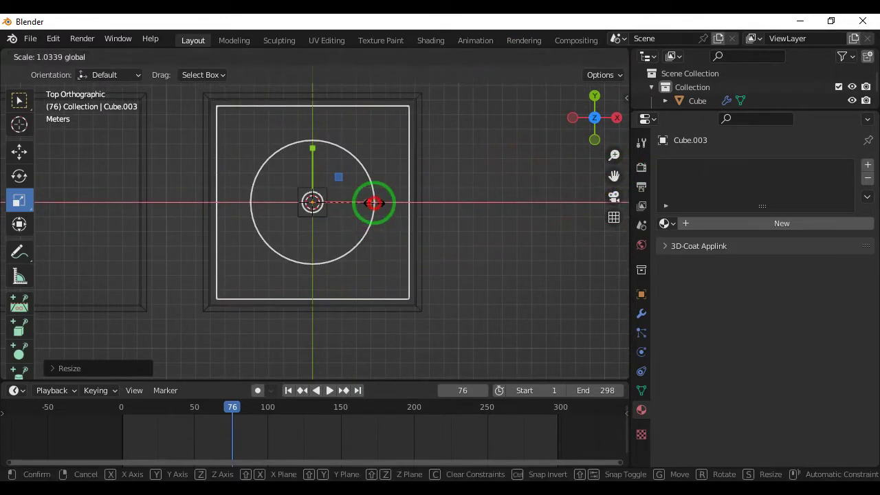
mouse_move(316, 145)
mouse_down()
mouse_move(308, 134)
mouse_move(315, 144)
mouse_up()
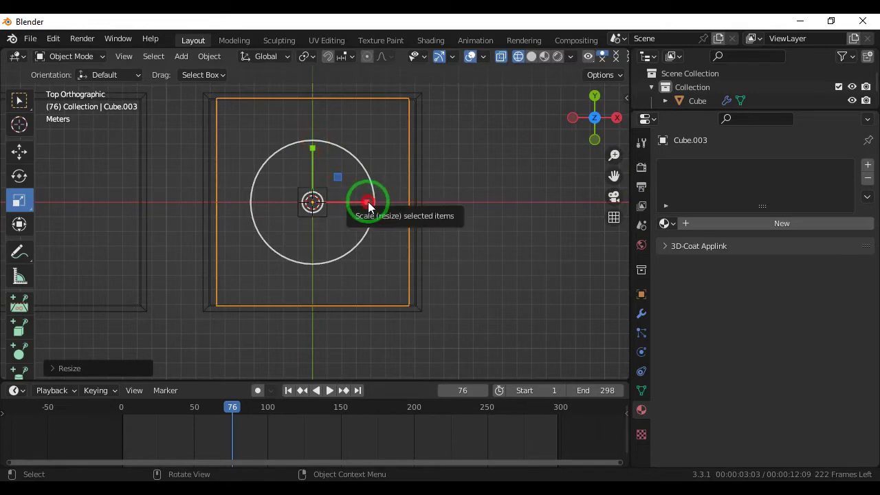
drag(370, 204, 369, 199)
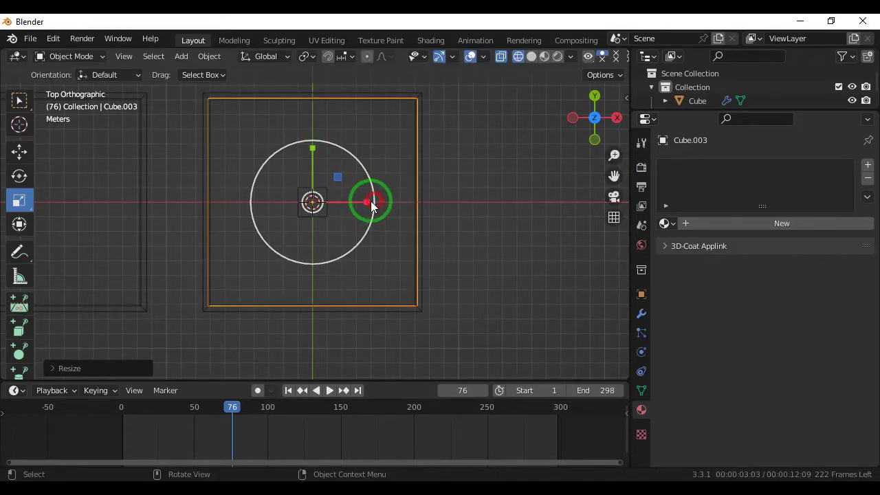
Step: Return to Back orthographic view and reselect the large box over the left tray
mouse_move(583, 125)
mouse_down()
mouse_move(588, 118)
mouse_move(554, 173)
mouse_up()
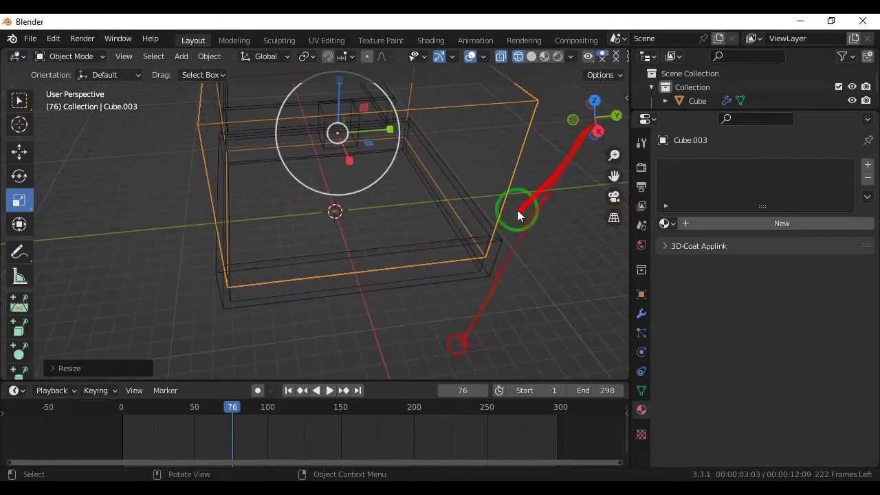
middle_drag(554, 173, 525, 257)
drag(570, 114, 485, 94)
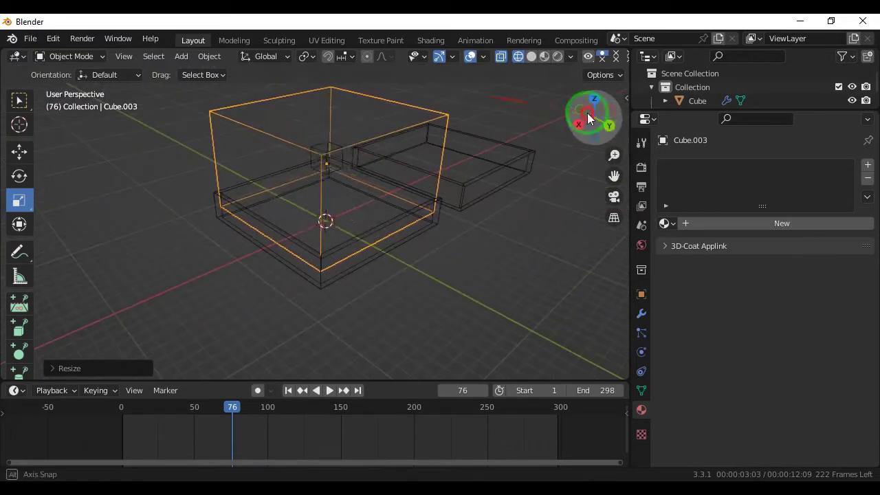
click(611, 120)
click(412, 141)
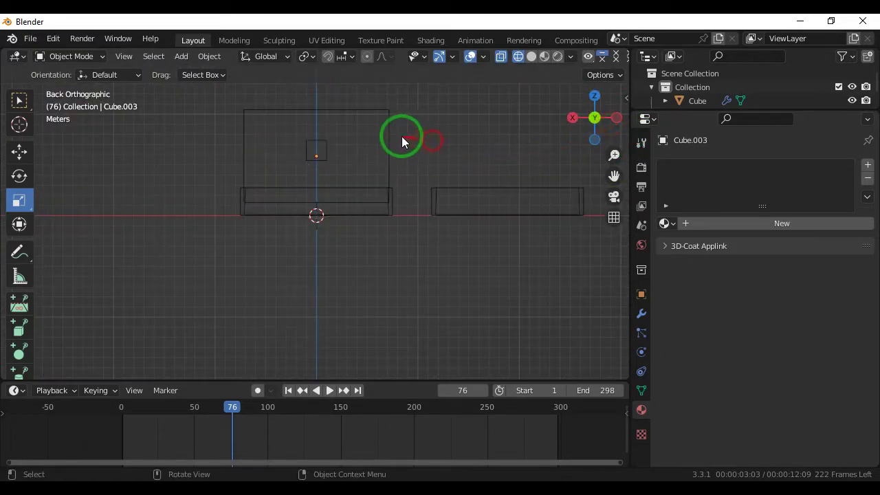
click(389, 138)
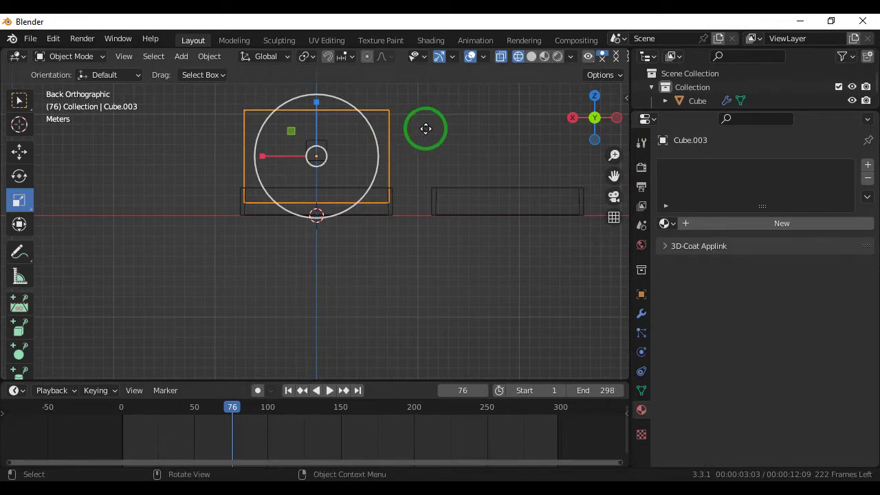
Step: Duplicate the large box, place the copy over the right tray, and lower it along Z
key(shift+d)
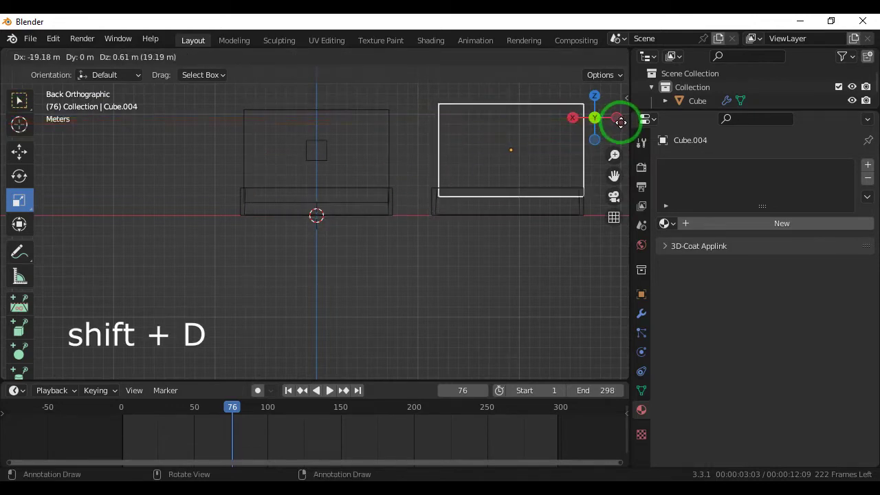
click(618, 122)
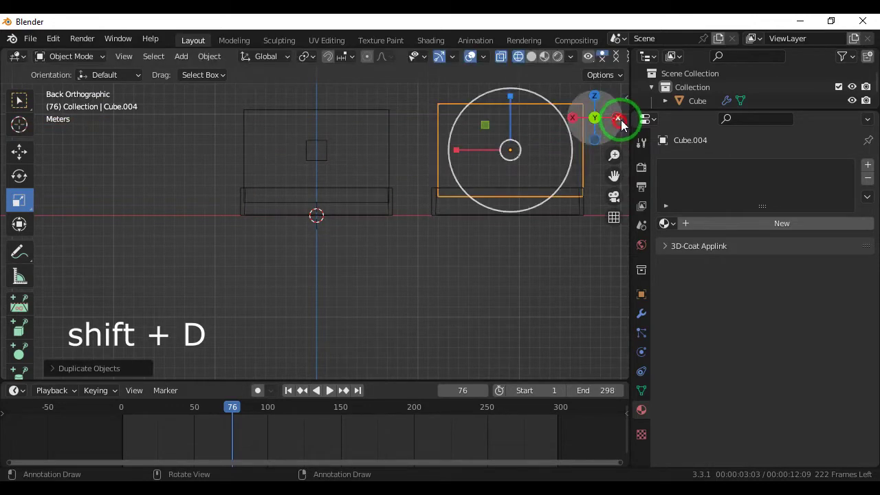
click(16, 154)
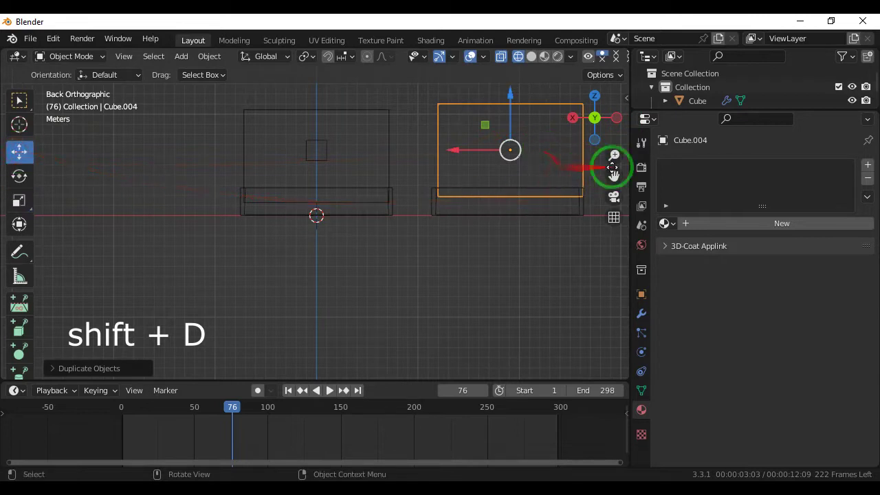
drag(614, 177, 520, 163)
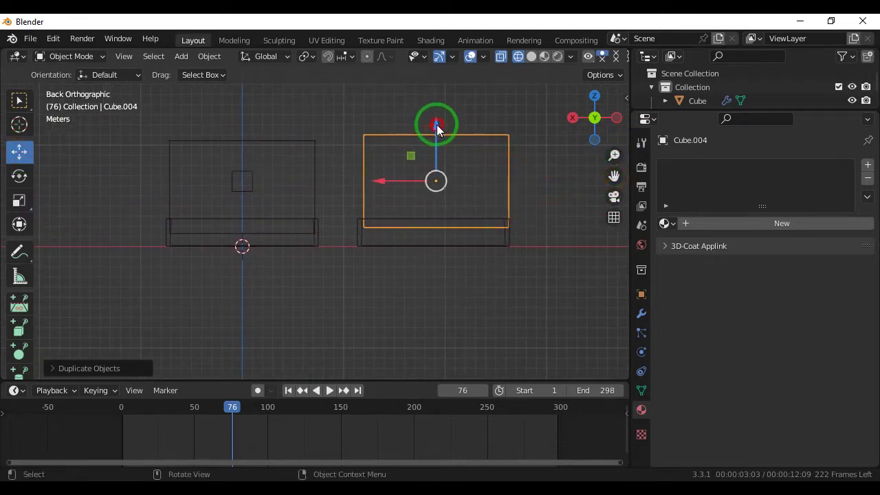
drag(438, 130, 472, 195)
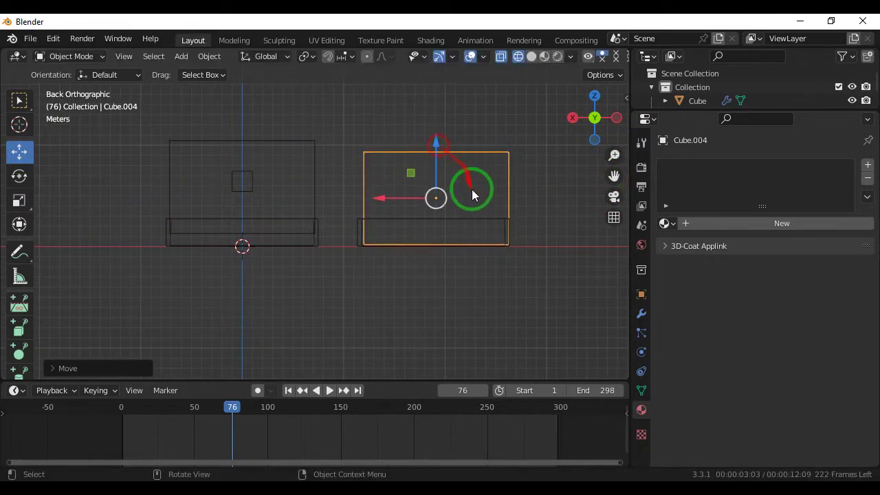
drag(387, 201, 384, 201)
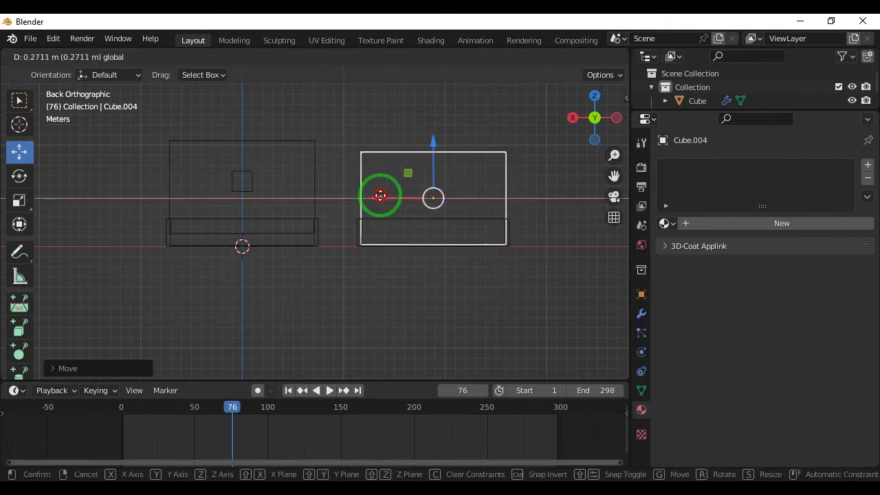
Step: Lower the left large box onto its tray, then select and duplicate the small cube
click(241, 164)
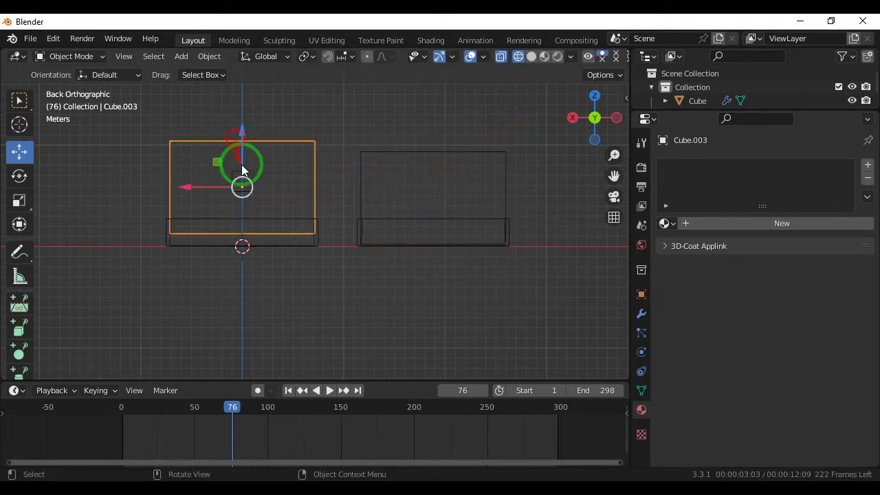
drag(246, 131, 246, 142)
drag(367, 92, 432, 127)
drag(569, 113, 483, 180)
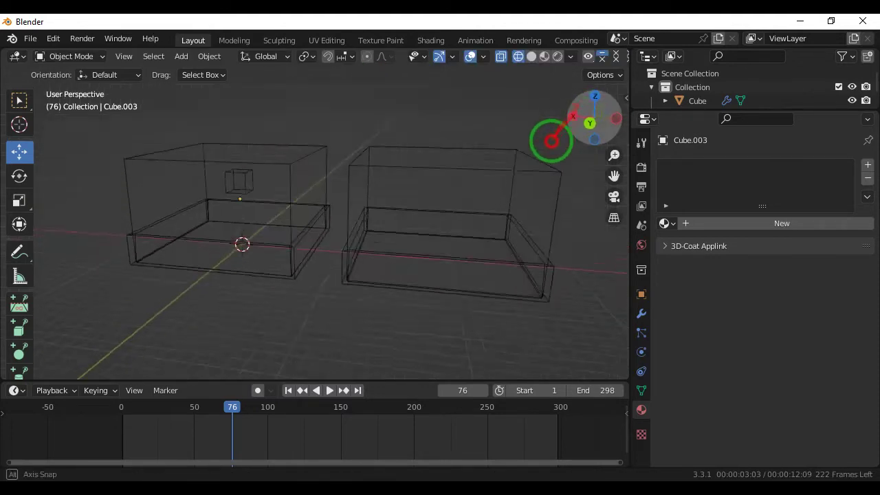
click(241, 172)
key(shift+d)
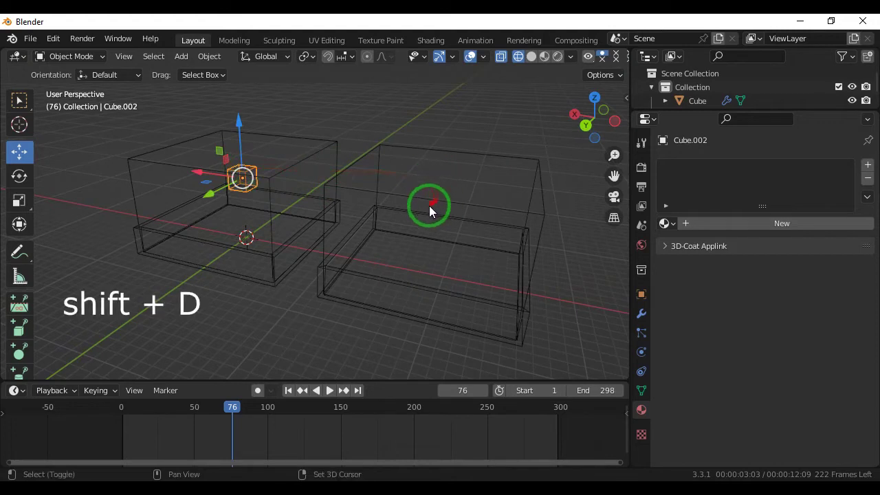
Step: Drop the X-constrained small cube copy into the right box, nudging it left in Back view
key(x)
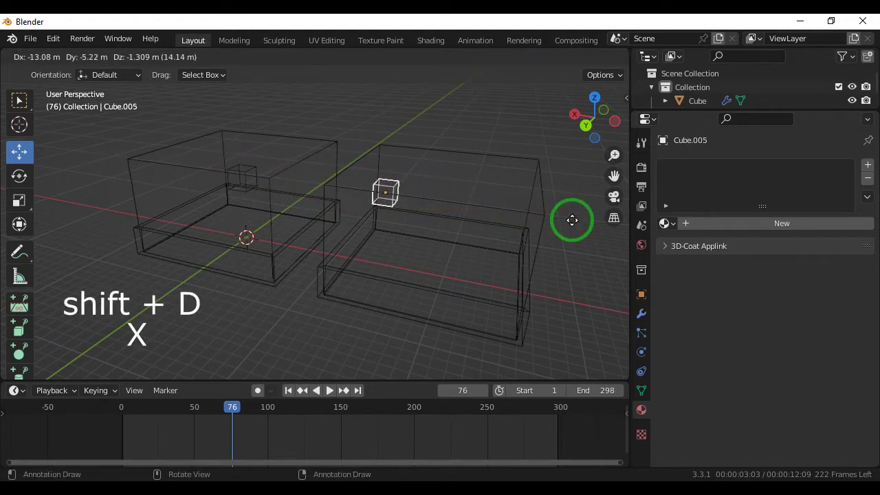
click(9, 201)
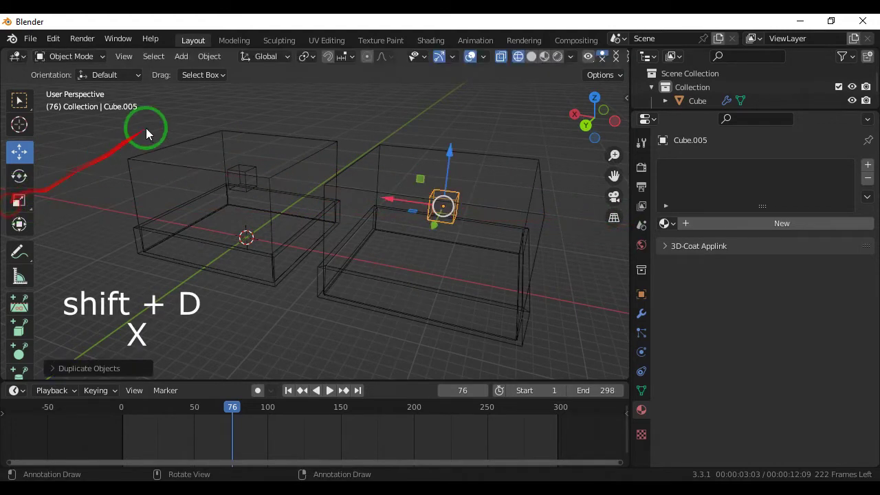
click(579, 128)
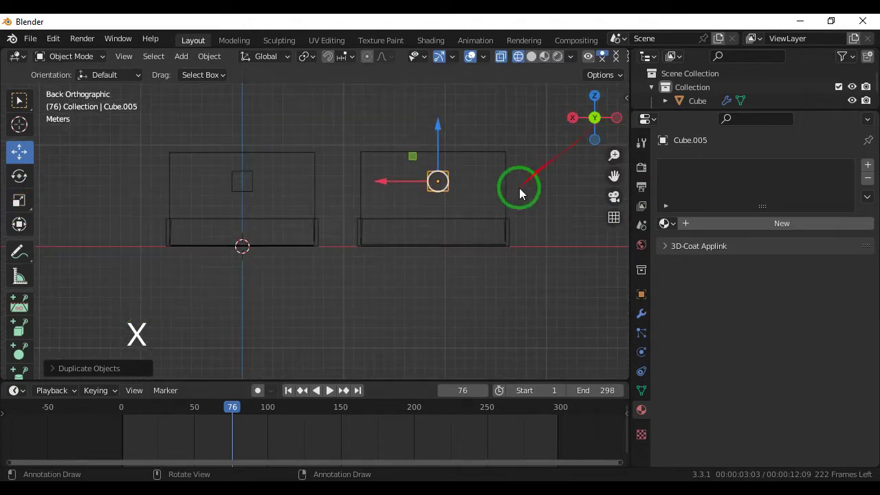
drag(394, 182, 385, 182)
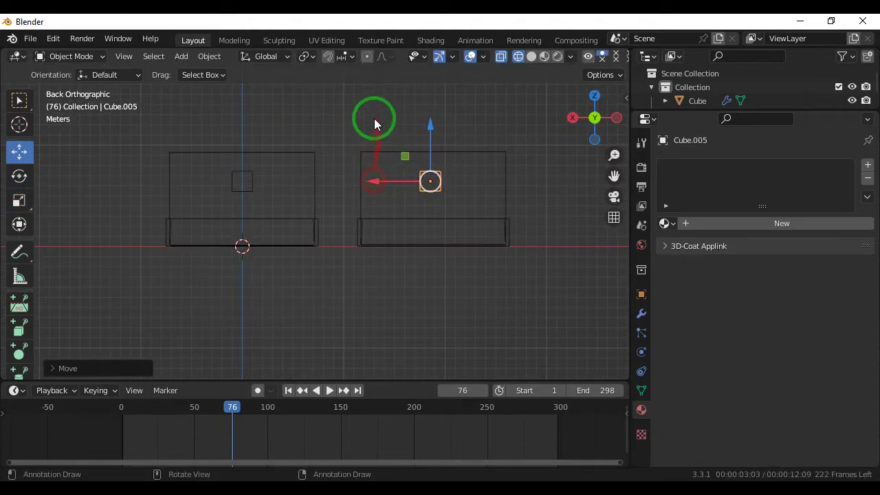
mouse_move(582, 108)
mouse_down()
mouse_move(539, 131)
mouse_move(586, 114)
mouse_up()
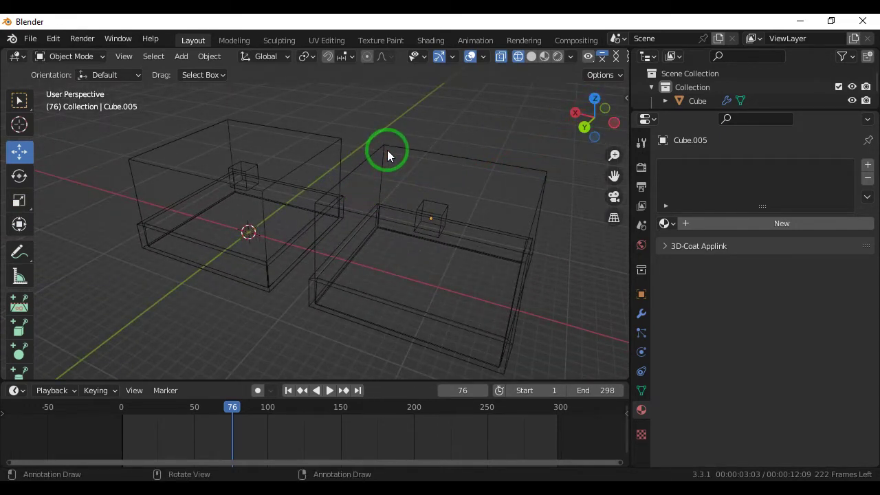
Step: Give the right small cube fluid physics as a Flow object with Flow Type Liquid
click(441, 214)
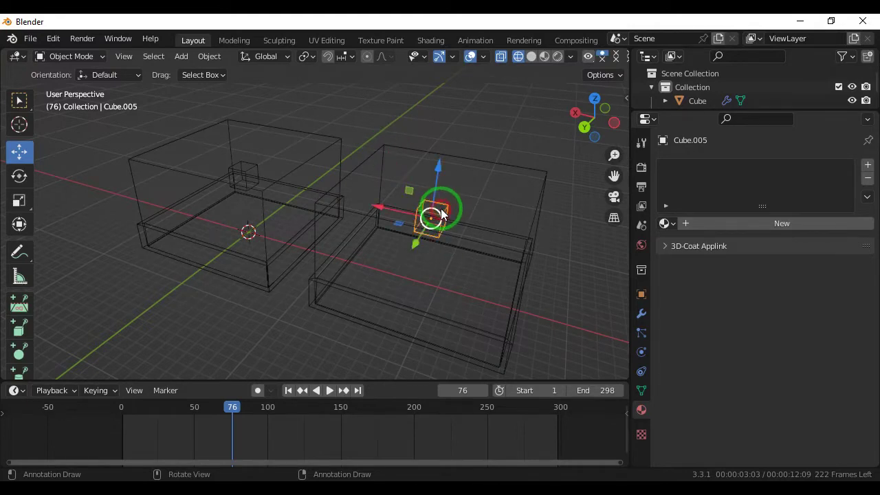
click(639, 315)
click(641, 295)
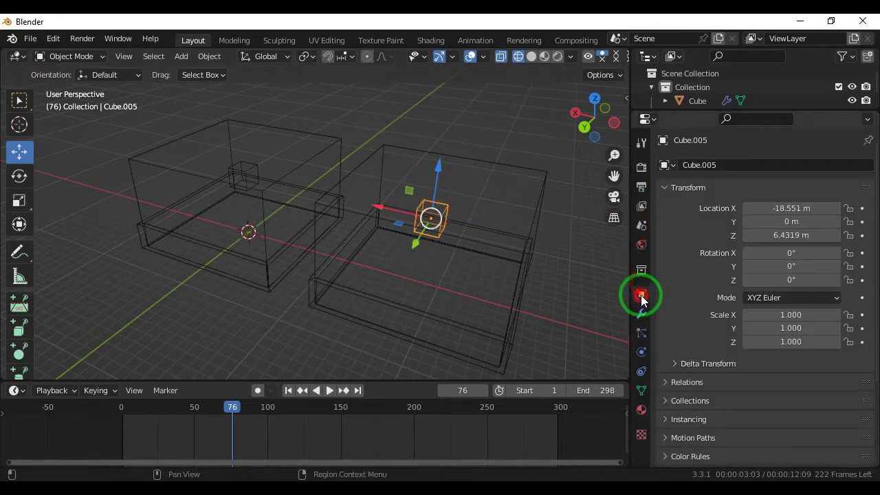
click(640, 333)
click(640, 352)
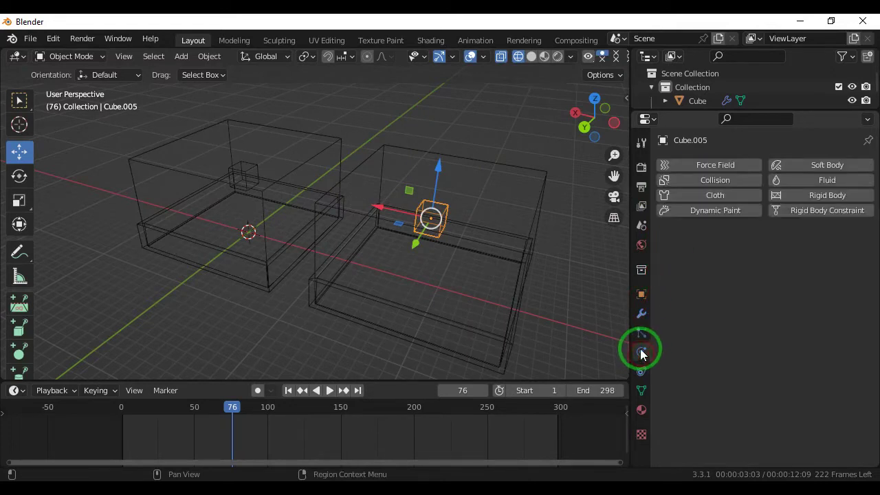
click(825, 182)
click(807, 256)
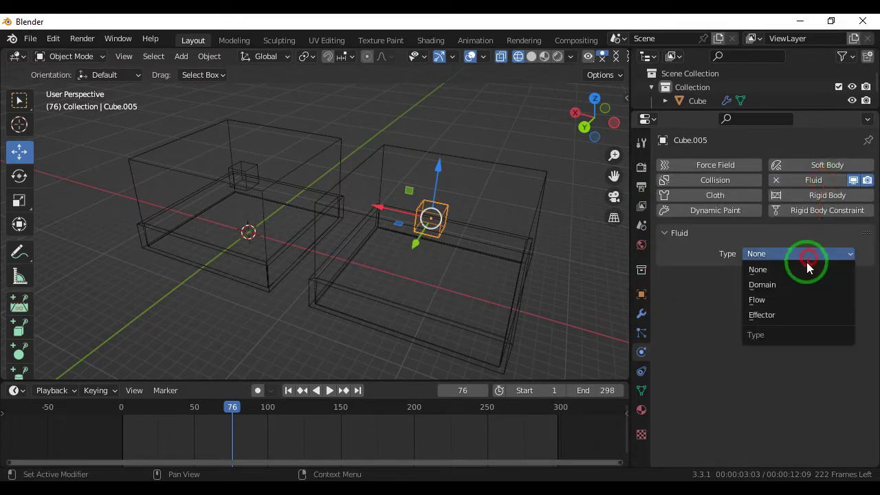
click(802, 302)
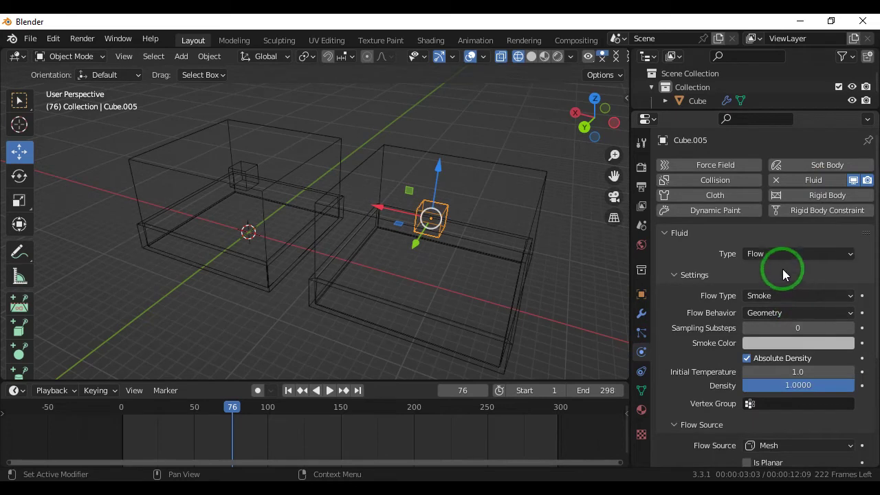
scroll(782, 269, down, 1)
click(785, 269)
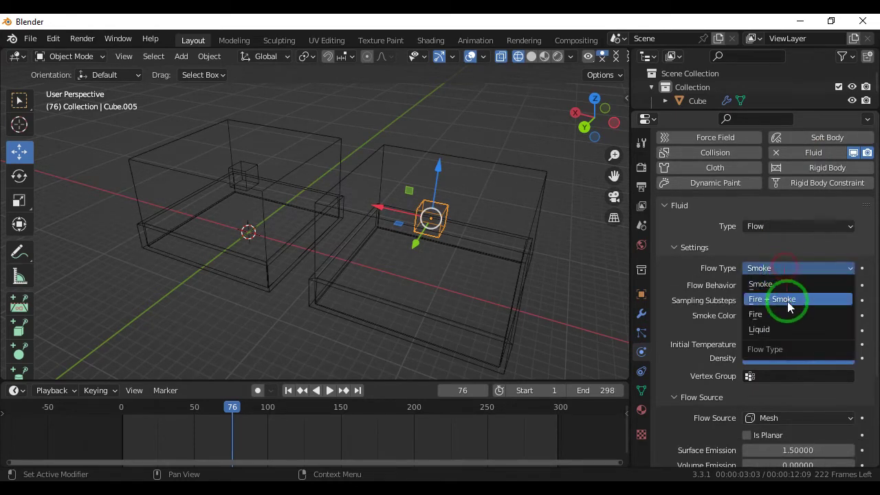
click(787, 329)
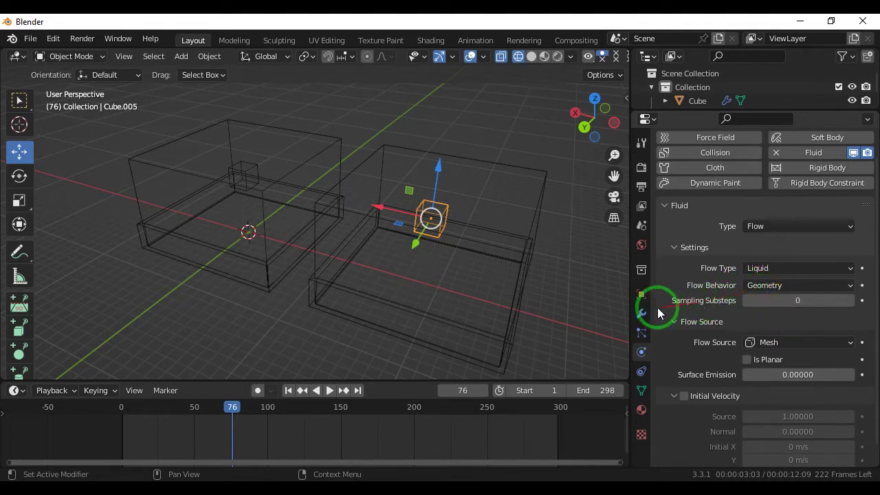
Step: Select the large right box and view the scene in Solid shading
click(532, 170)
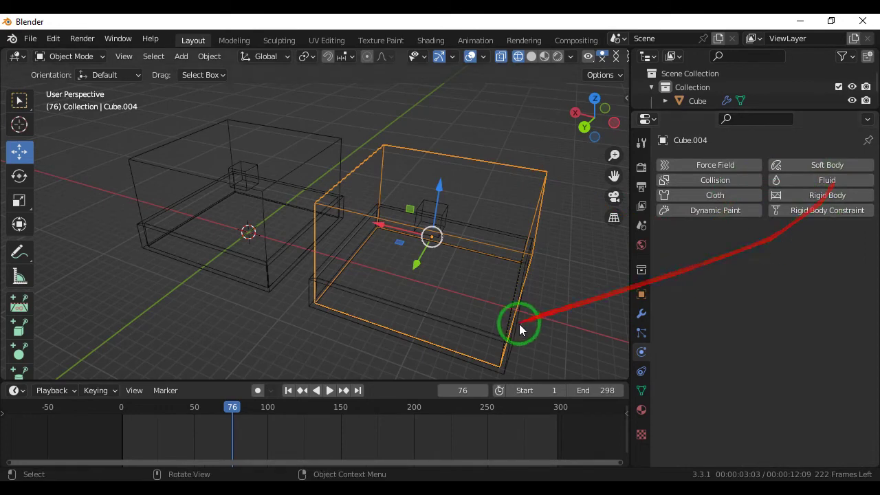
drag(603, 126, 517, 220)
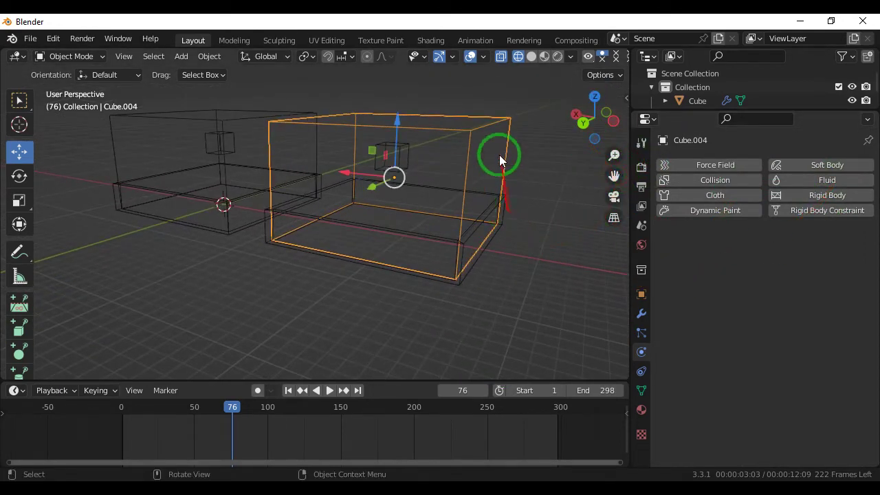
click(533, 58)
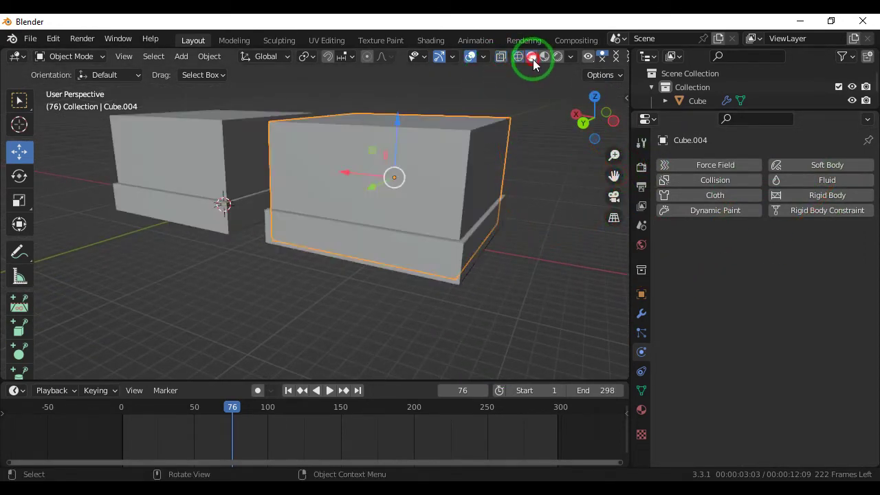
Step: Add fluid physics to the slab under the right box as an Effector
click(484, 226)
scroll(449, 233, up, 4)
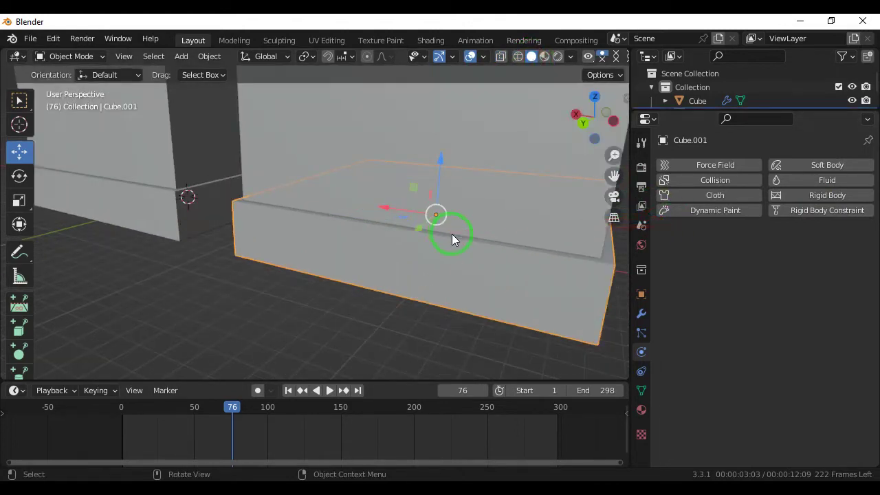
scroll(451, 234, down, 3)
click(816, 180)
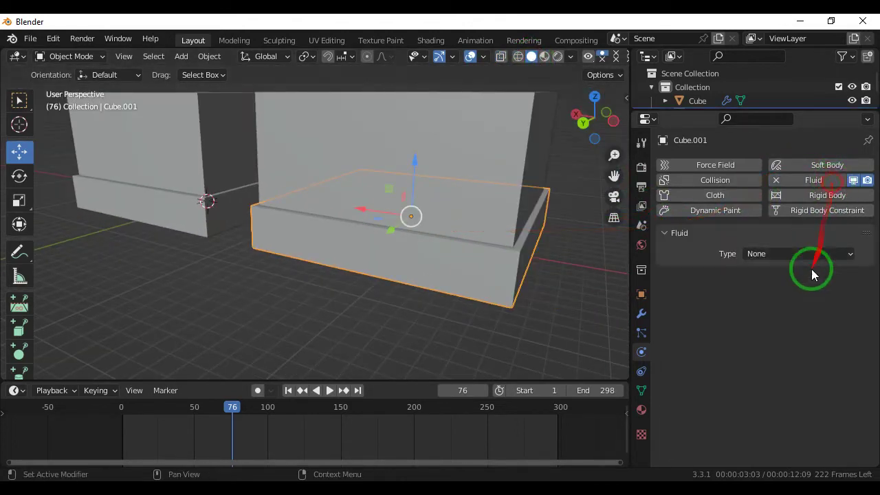
click(795, 255)
click(786, 315)
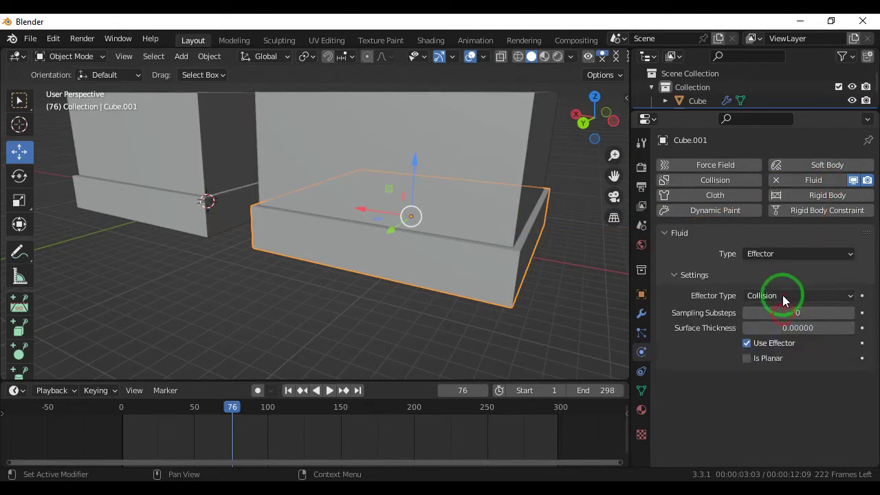
Step: Select the large right box and add fluid physics to it
click(524, 330)
click(219, 220)
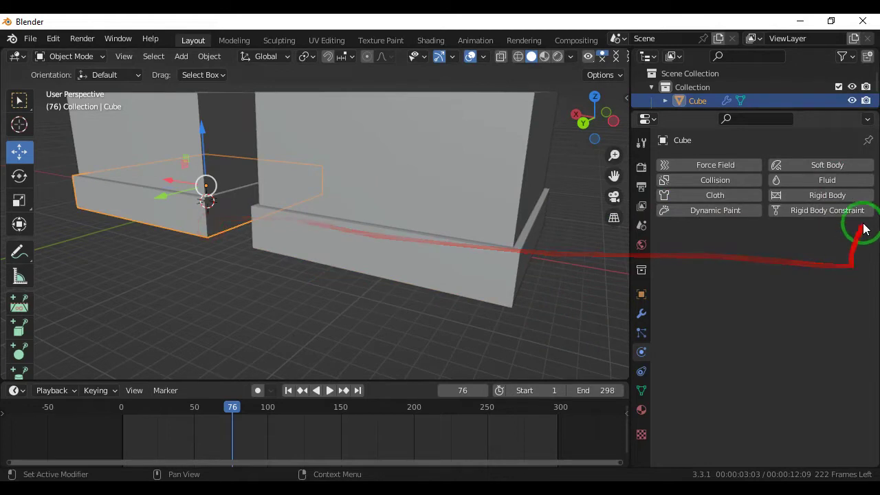
click(584, 287)
click(530, 147)
click(852, 180)
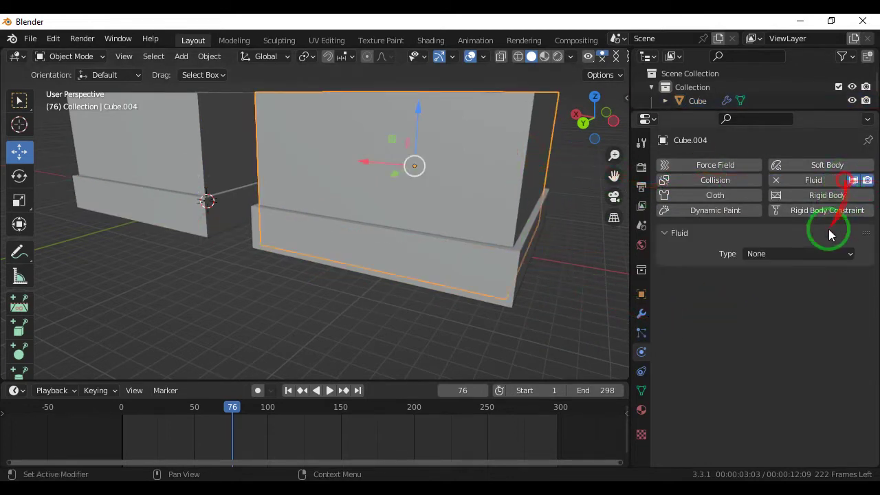
Step: Set the large box's fluid type to Domain with Domain Type Liquid
click(798, 254)
click(780, 284)
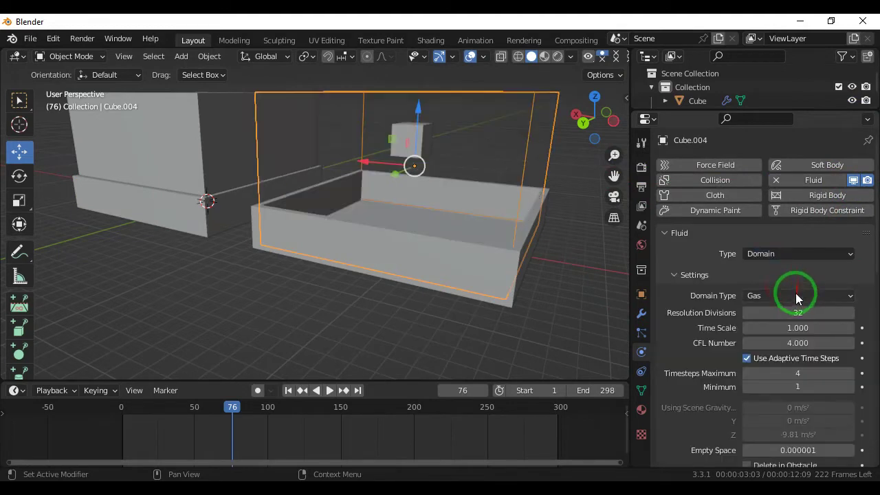
click(795, 295)
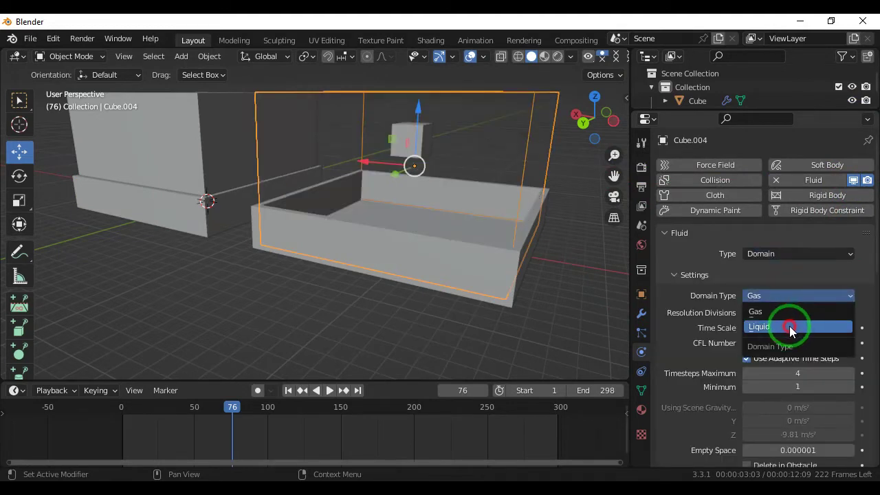
click(790, 328)
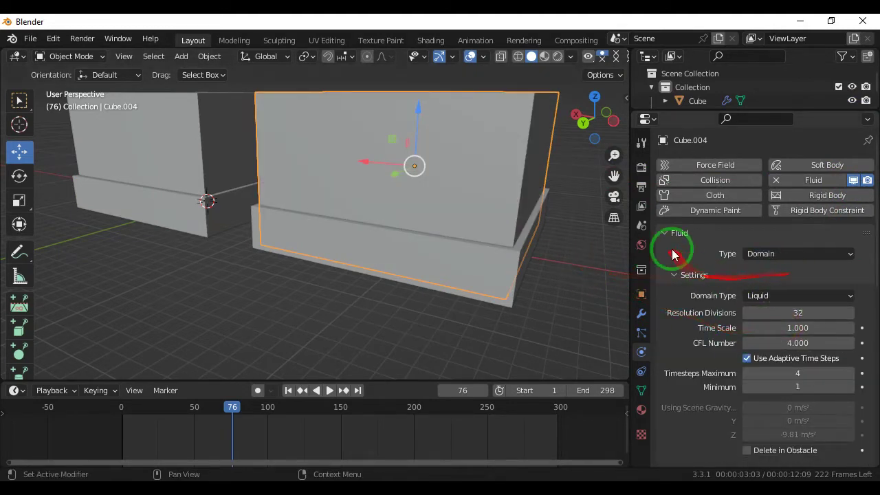
Step: Switch to Wireframe, check the small flow cube's settings, then reselect the domain box
click(518, 56)
drag(589, 136, 590, 147)
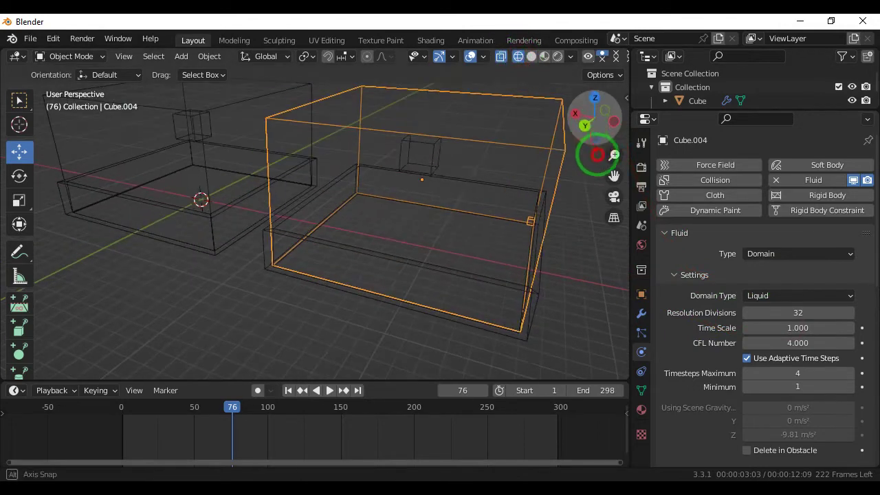
click(442, 164)
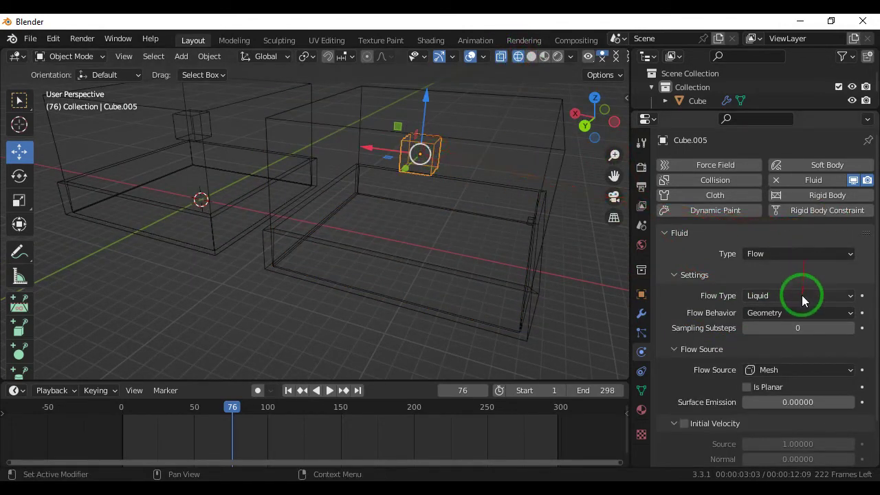
click(677, 277)
click(678, 277)
scroll(694, 315, down, 2)
click(548, 173)
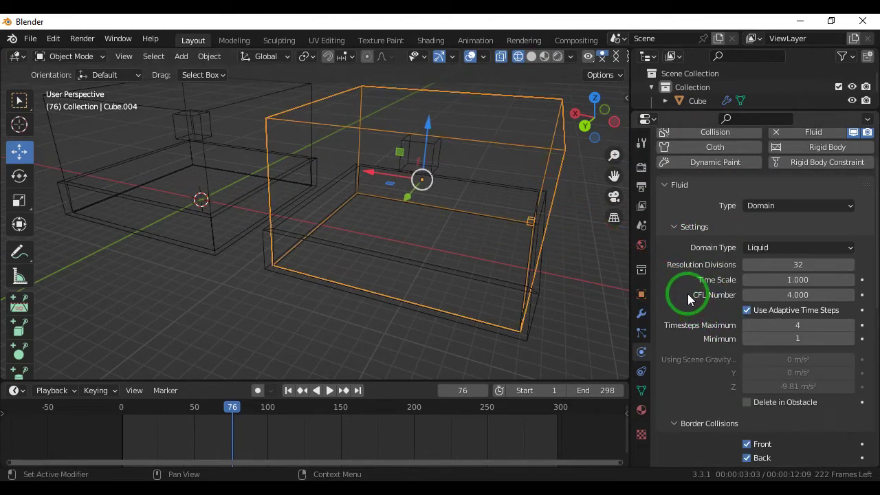
Step: Expand the domain's Liquid settings and enable Mesh generation
scroll(687, 294, down, 2)
scroll(687, 293, down, 1)
scroll(688, 293, down, 4)
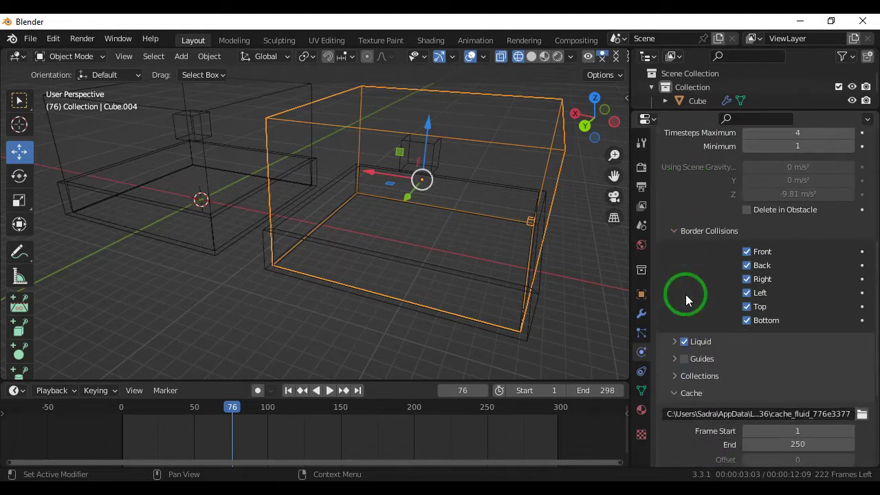
scroll(685, 295, down, 2)
scroll(670, 319, down, 1)
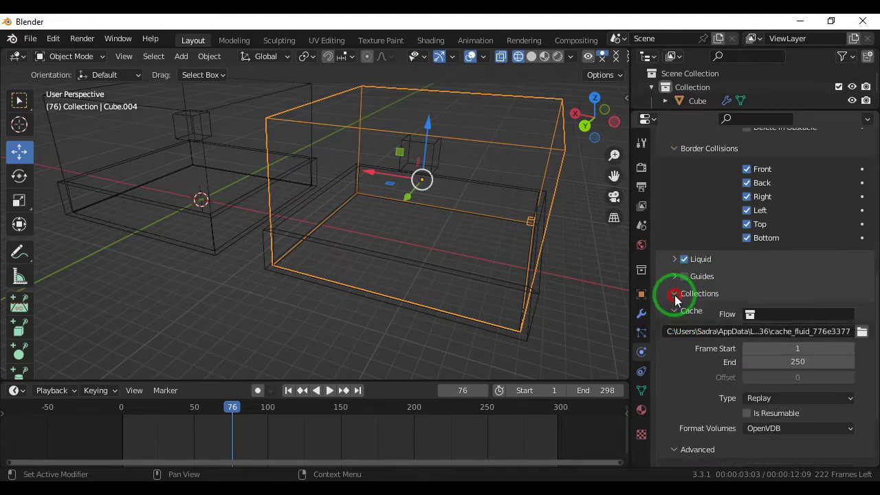
click(677, 293)
click(676, 276)
click(672, 259)
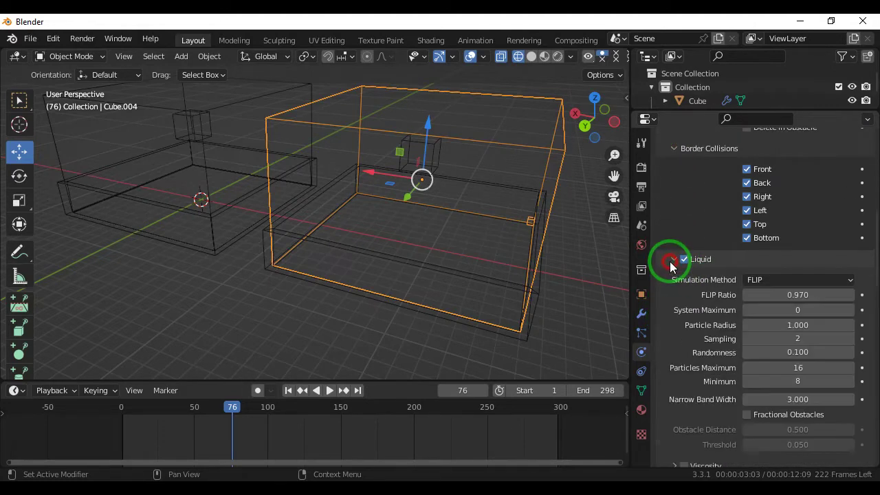
scroll(682, 327, down, 4)
scroll(681, 336, down, 1)
scroll(682, 336, down, 2)
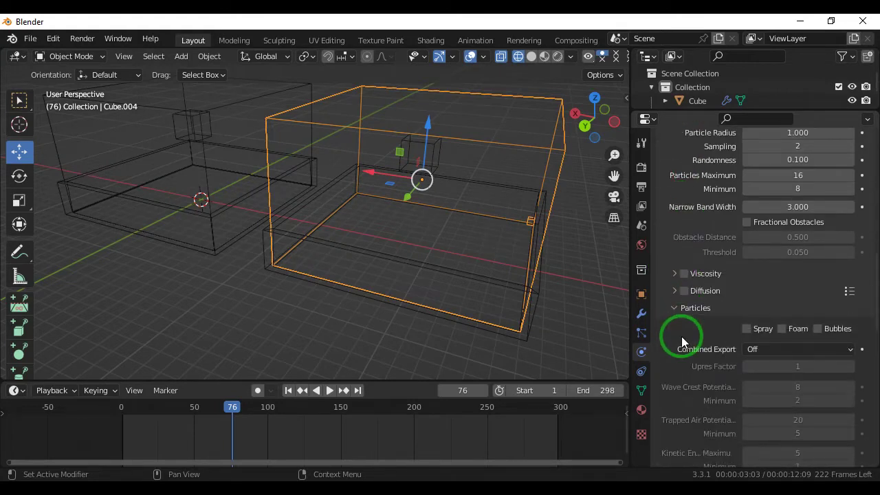
scroll(681, 336, down, 4)
scroll(682, 338, down, 4)
scroll(682, 337, down, 2)
scroll(682, 339, down, 1)
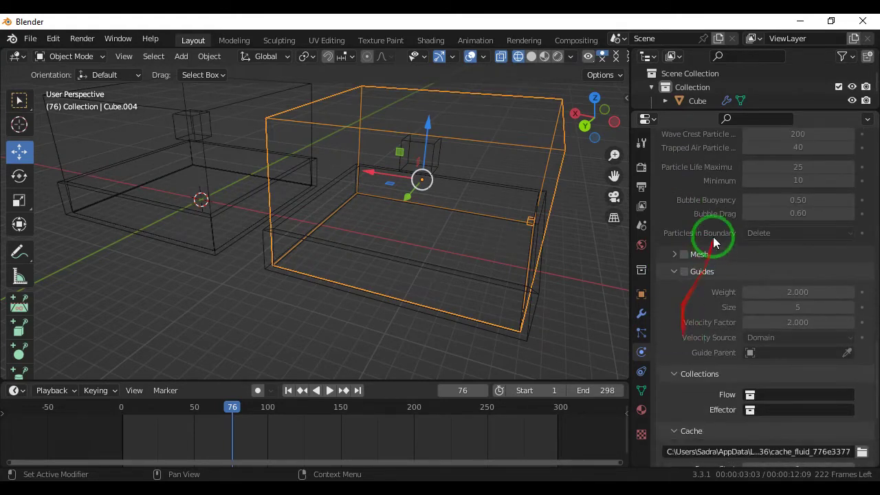
click(684, 254)
Step: Set the domain cache type to All and bake the whole simulation
scroll(684, 254, down, 1)
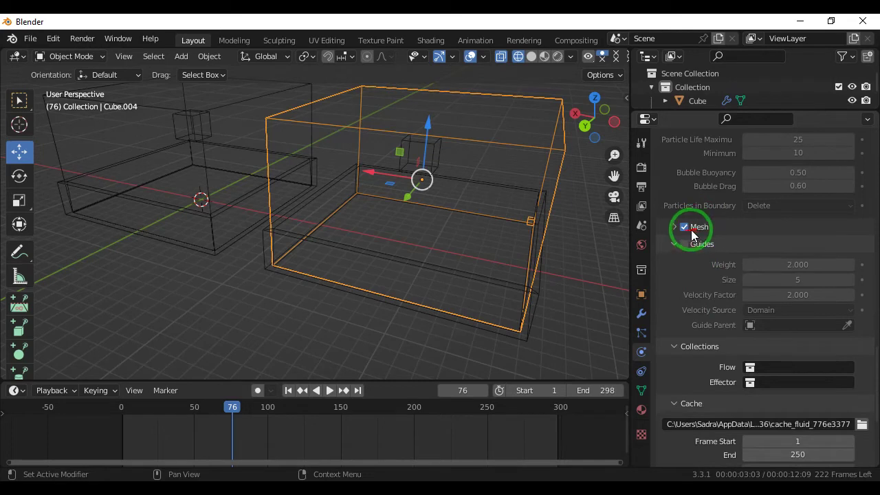
scroll(717, 360, down, 1)
scroll(756, 378, down, 3)
click(768, 389)
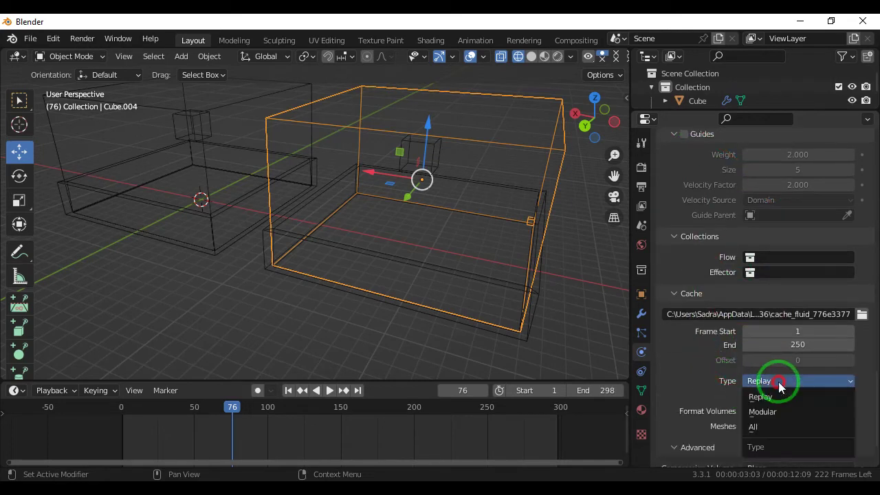
click(782, 427)
scroll(743, 397, down, 3)
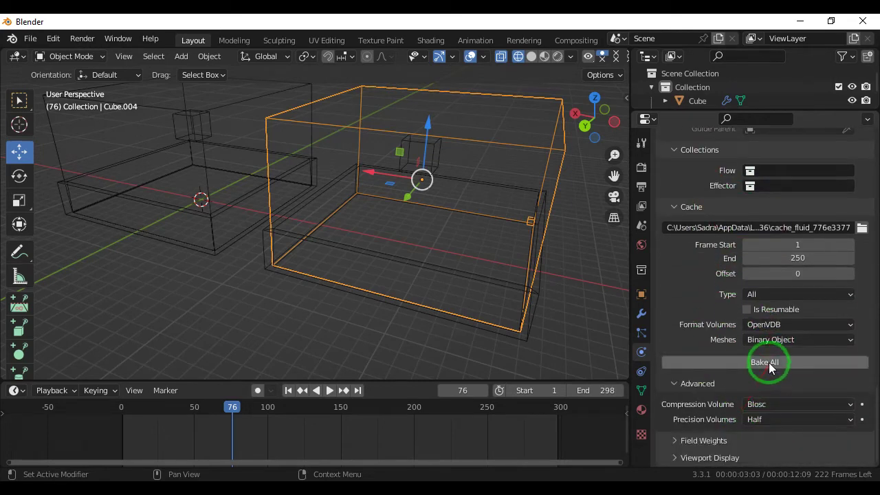
click(768, 369)
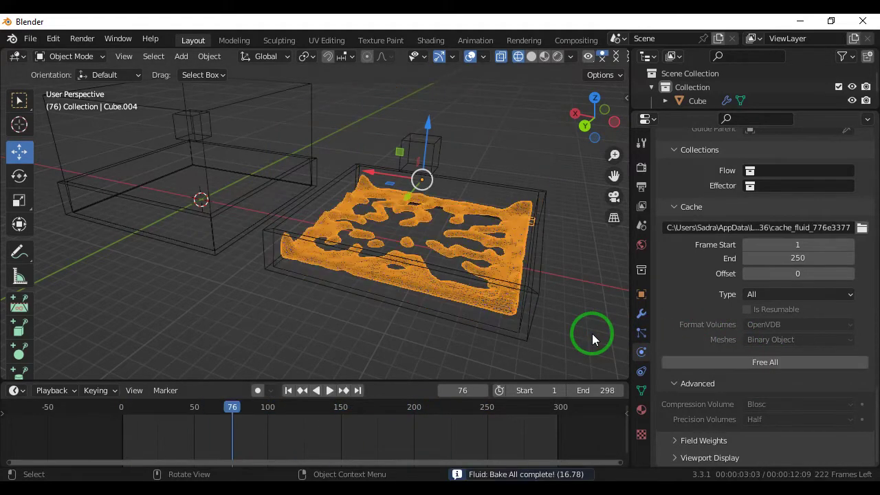
Step: Rewind to frame 0, play the baked liquid, pause at frame 141, and switch to Rendered shading
drag(220, 409, 108, 418)
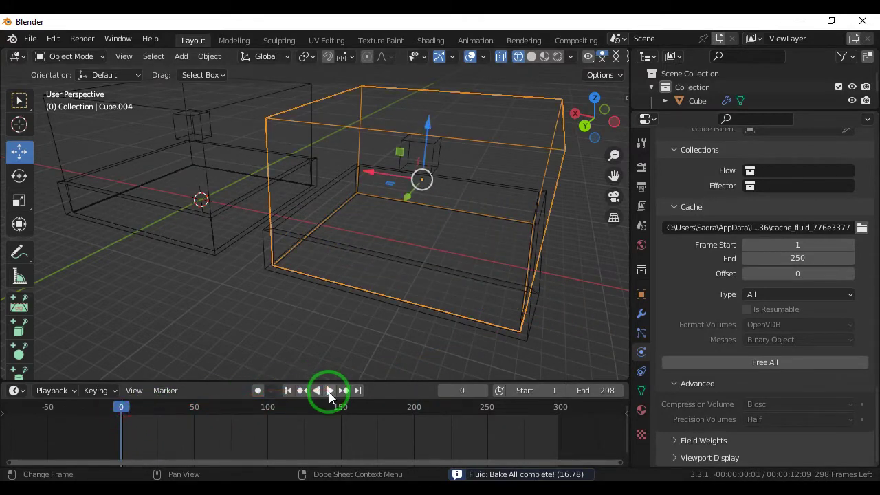
click(329, 391)
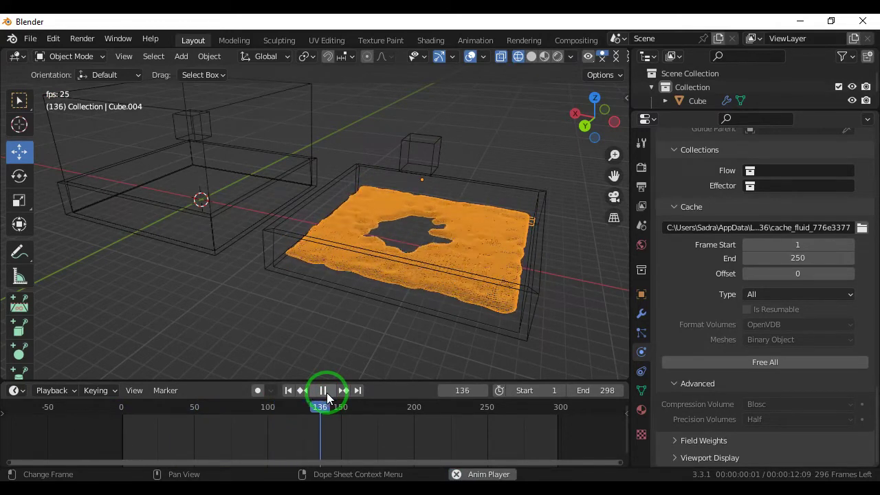
click(327, 392)
click(547, 94)
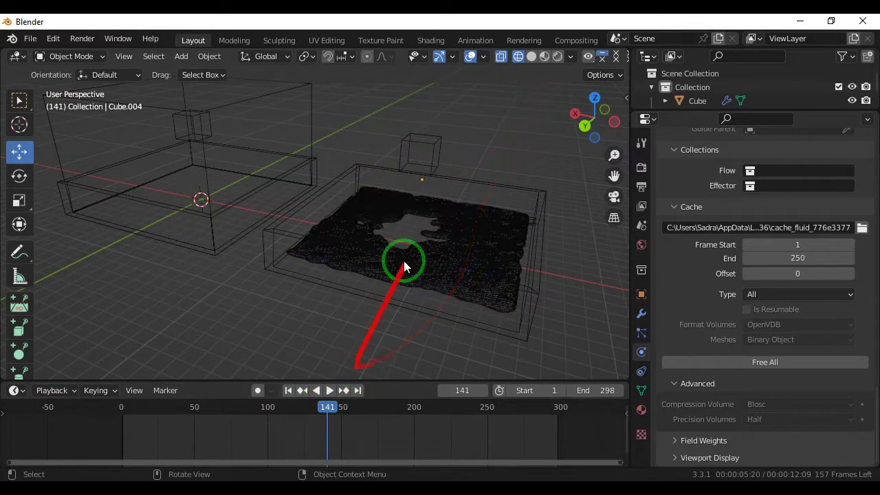
click(557, 56)
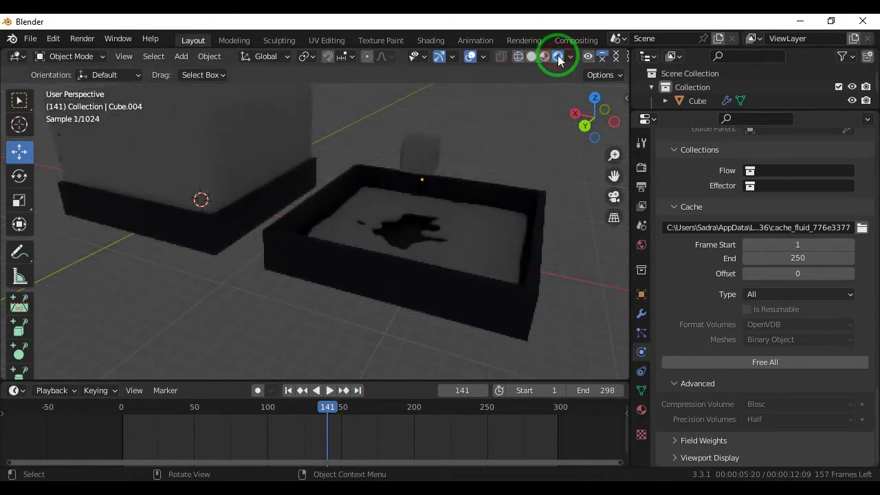
Step: In Material Preview, rewind to frame 0 and play the liquid, stopping around frame 60
click(534, 57)
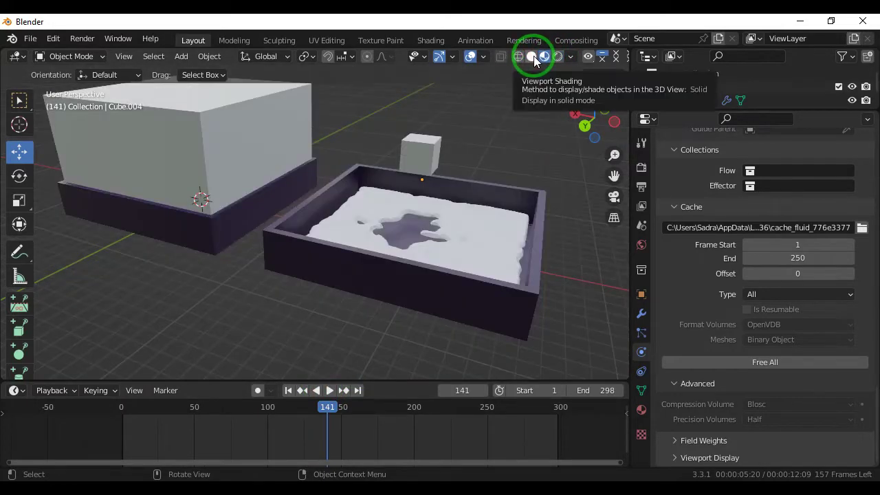
click(544, 58)
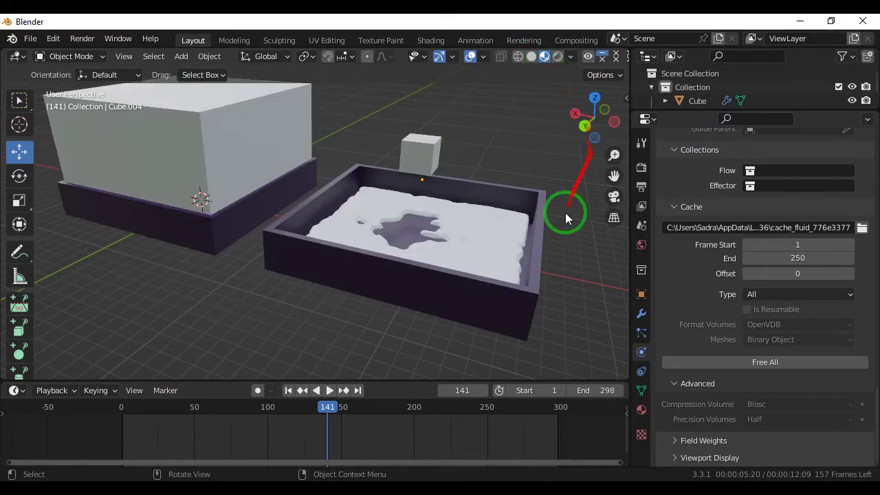
drag(292, 411, 258, 408)
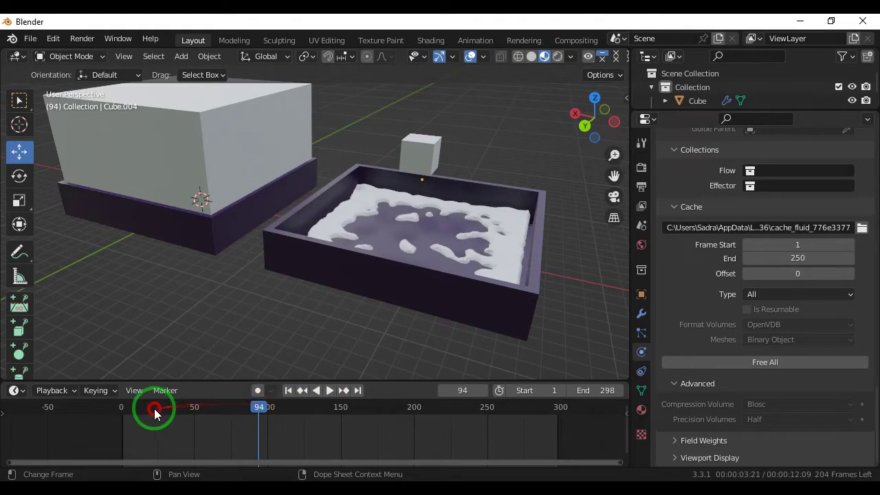
drag(155, 412, 121, 409)
click(328, 390)
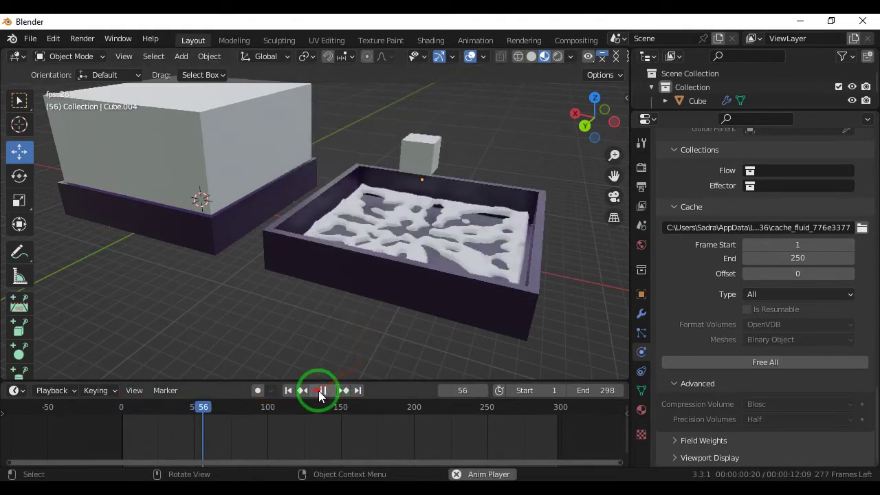
click(323, 390)
Step: Switch to Rendered shading and bring up the Render Properties
click(557, 56)
scroll(687, 147, up, 1)
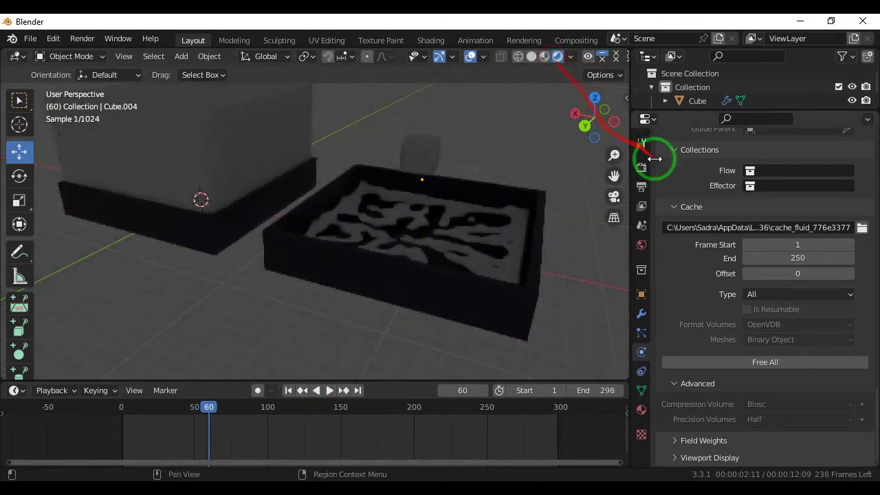
scroll(697, 197, up, 4)
scroll(692, 172, up, 1)
scroll(660, 165, up, 5)
click(639, 166)
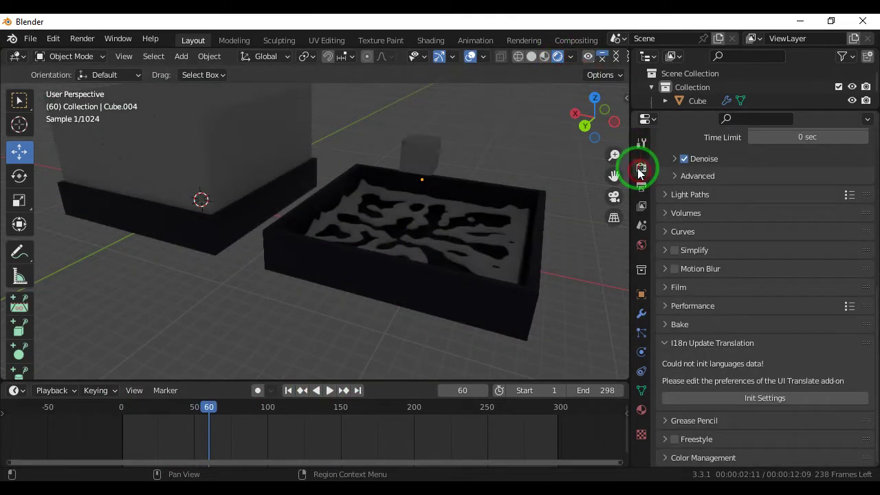
Step: Switch the viewport to Wireframe and recentre the view on both boxes
click(530, 57)
click(237, 155)
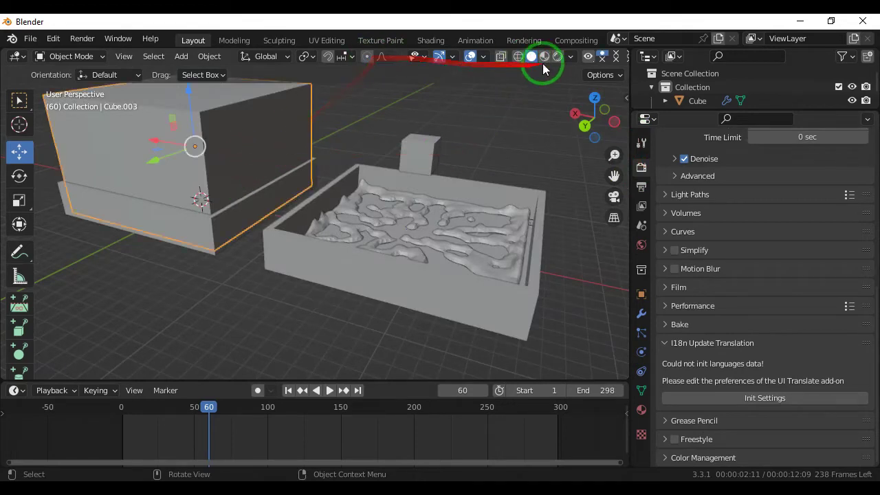
click(519, 56)
scroll(508, 143, down, 2)
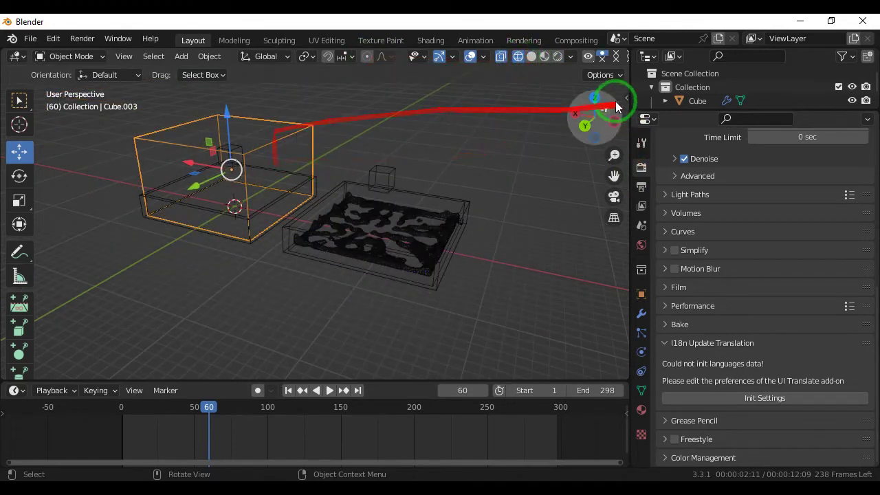
drag(614, 175, 358, 164)
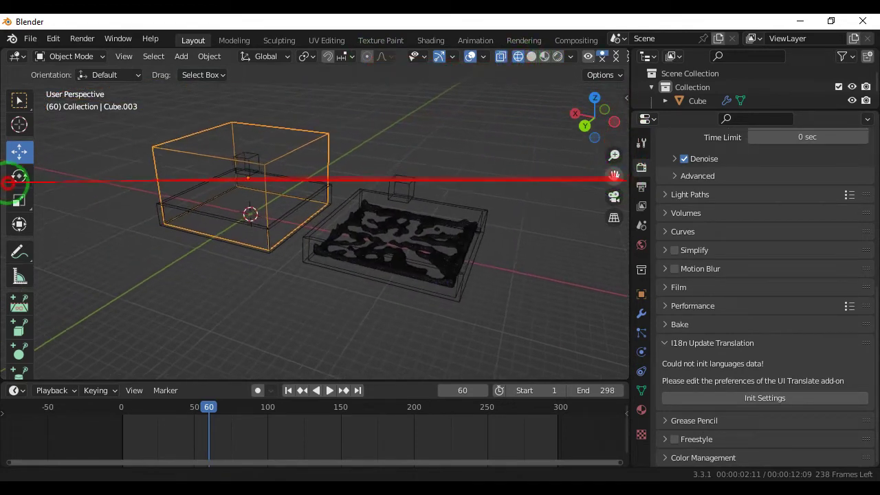
Step: Select the small cube Cube.002 in the left box and add fluid physics to it
click(300, 114)
click(258, 164)
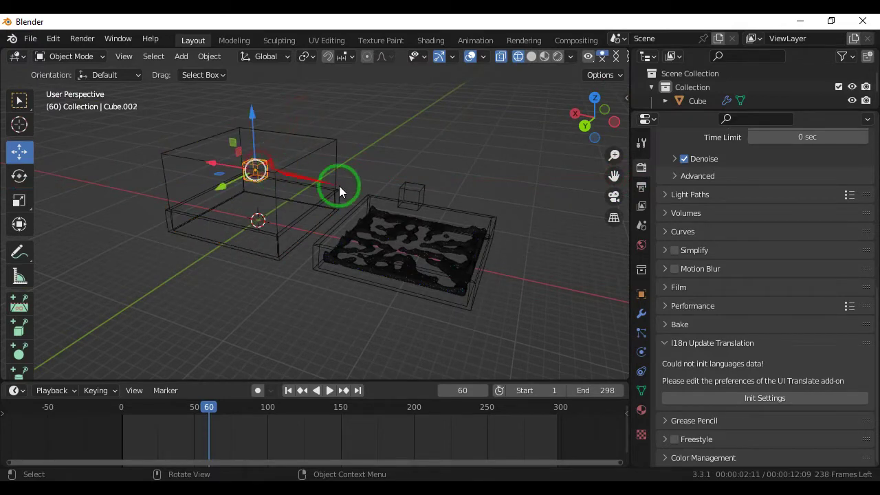
scroll(720, 207, up, 1)
scroll(685, 197, up, 6)
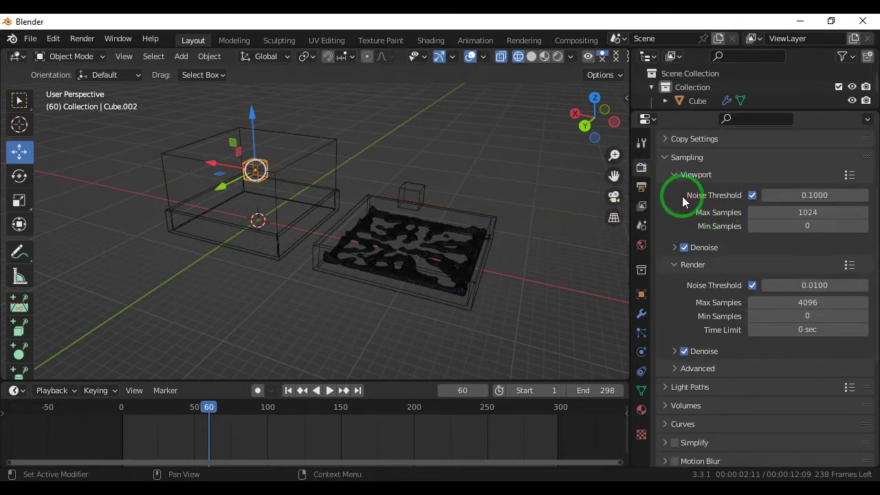
click(663, 160)
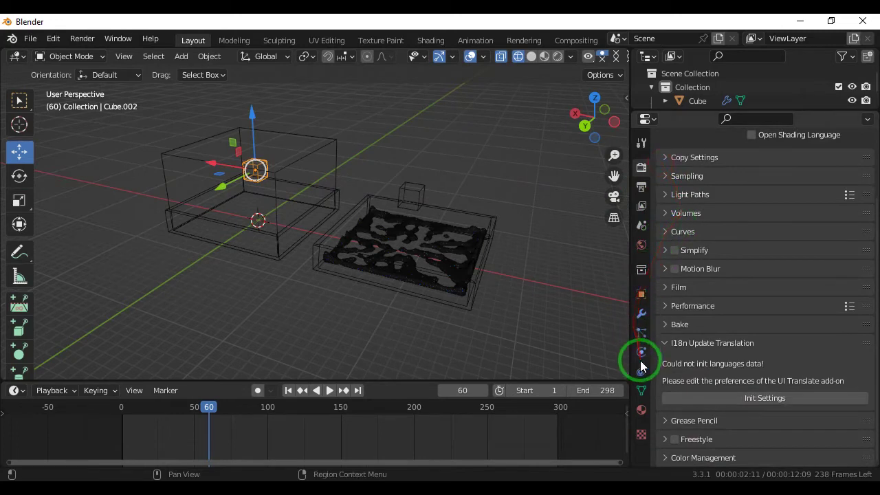
click(640, 351)
click(804, 180)
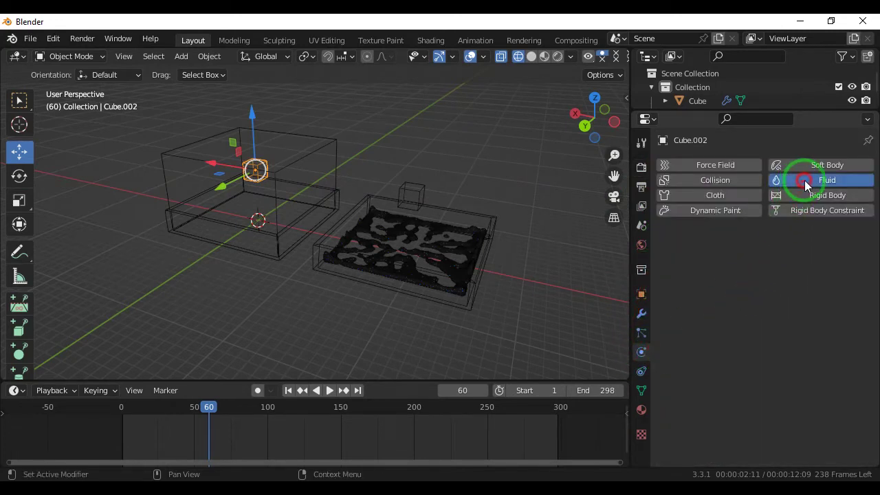
Step: Make Cube.002 a Liquid flow with Inflow behaviour, then add fluid physics to the left tray Cube
click(794, 254)
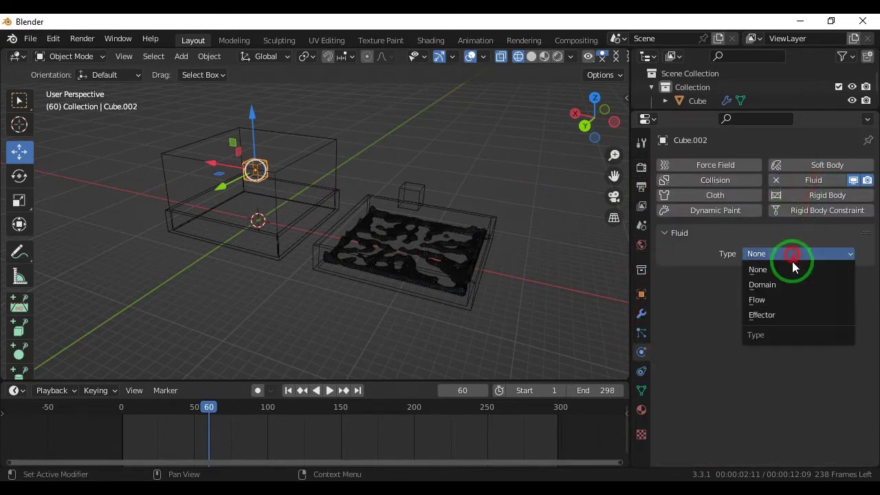
click(781, 314)
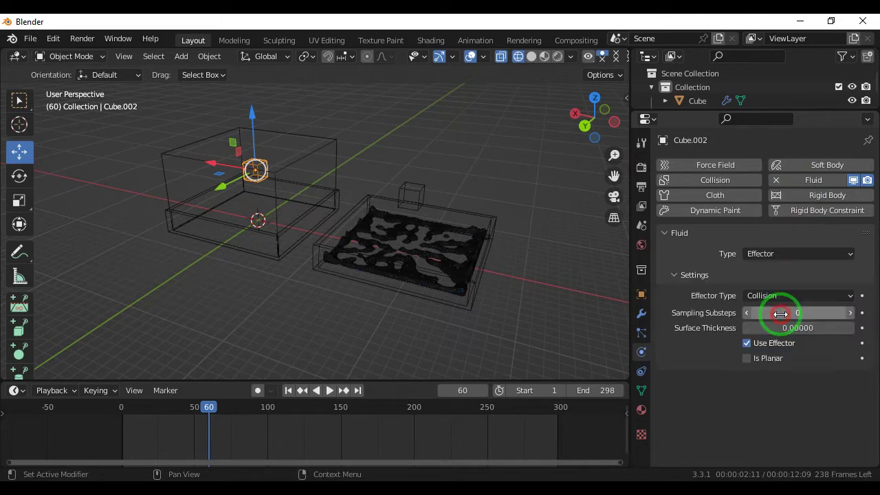
click(777, 256)
click(773, 299)
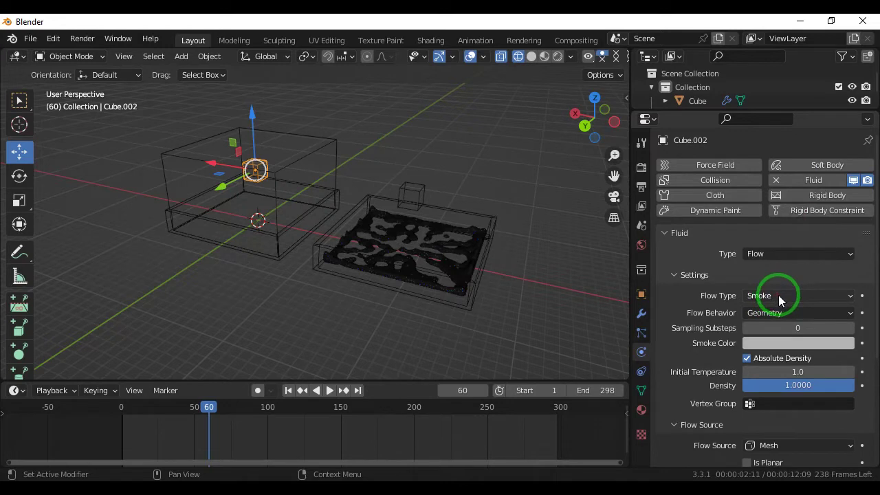
click(779, 300)
click(784, 262)
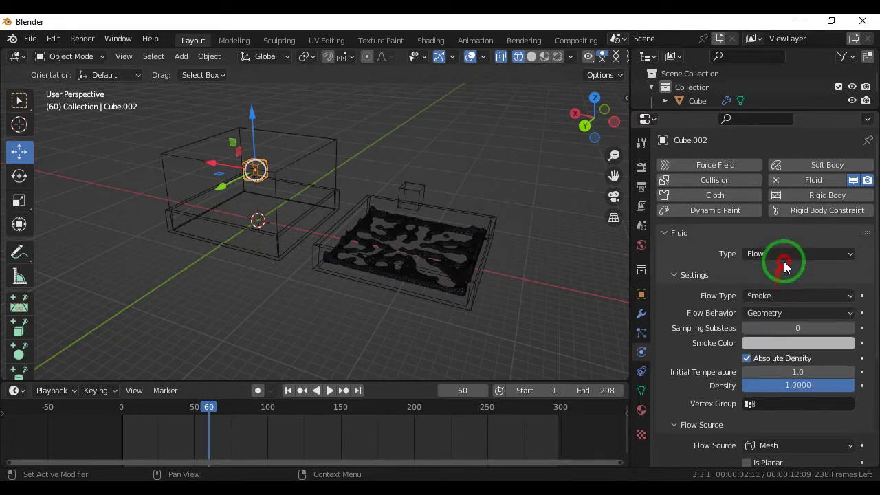
click(786, 296)
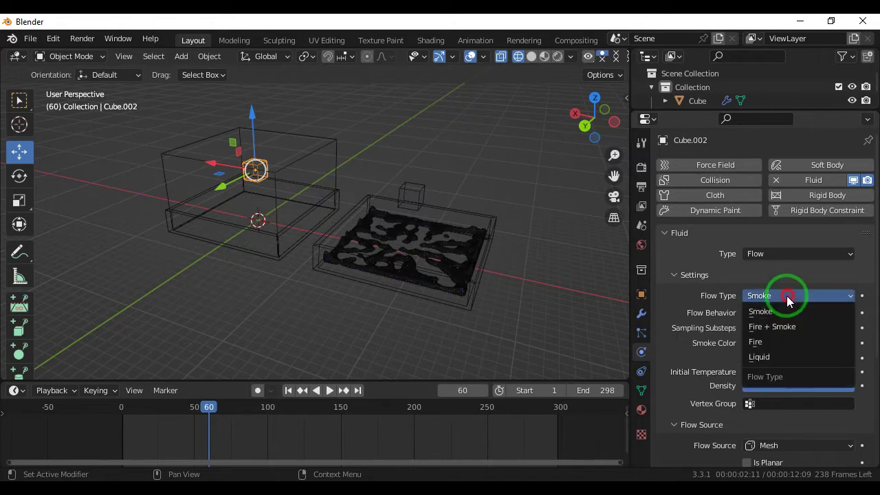
click(781, 356)
click(788, 313)
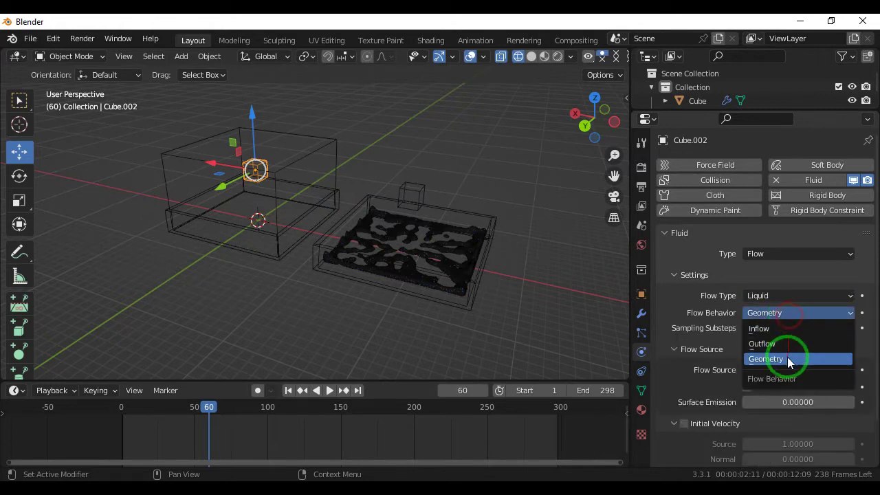
click(781, 327)
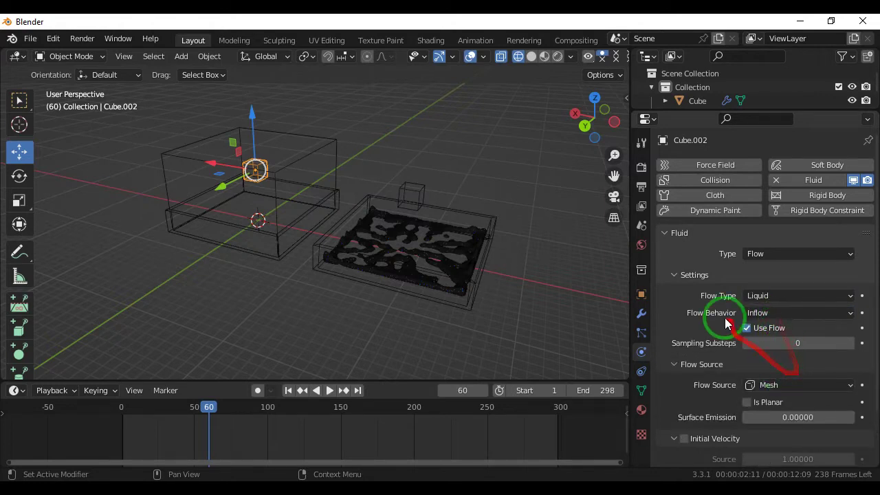
click(271, 260)
click(850, 187)
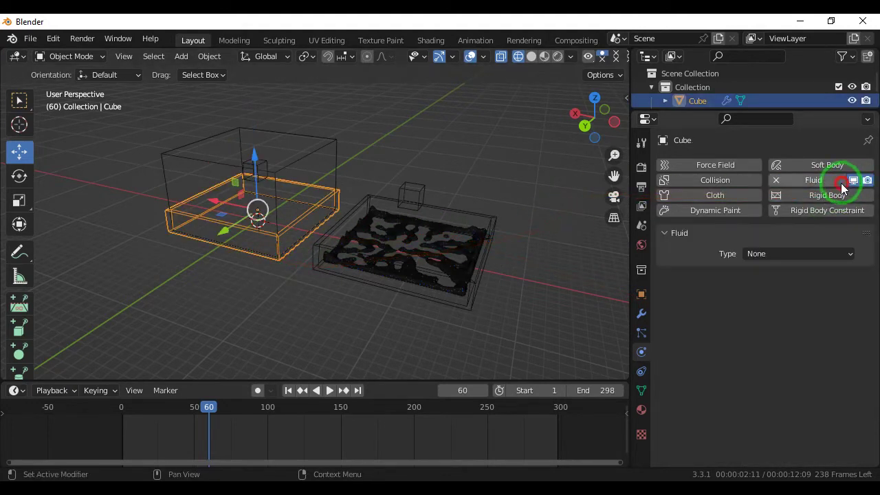
Step: Make the tray a fluid Effector and the large box Cube.003 a Liquid fluid Domain
click(799, 253)
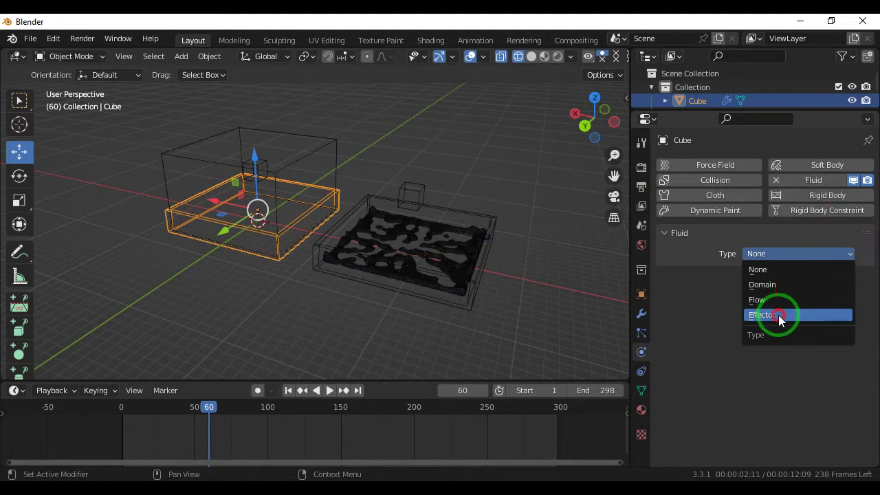
click(775, 315)
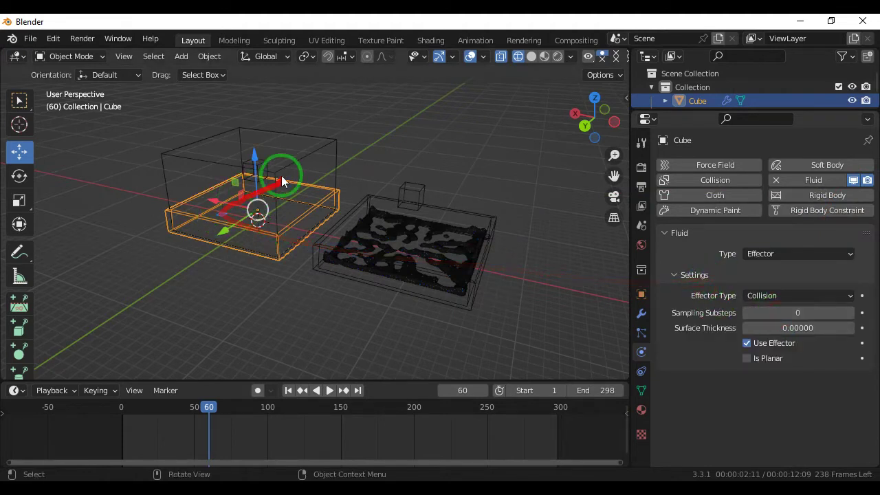
click(318, 154)
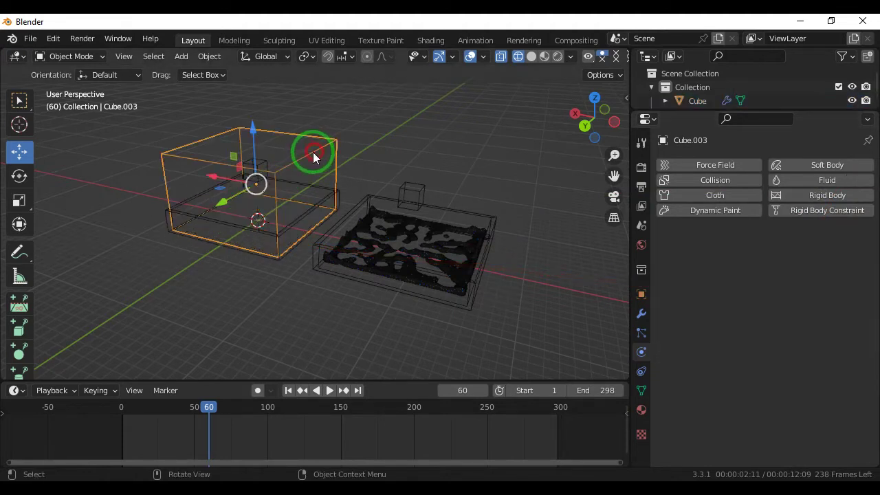
click(822, 180)
click(797, 254)
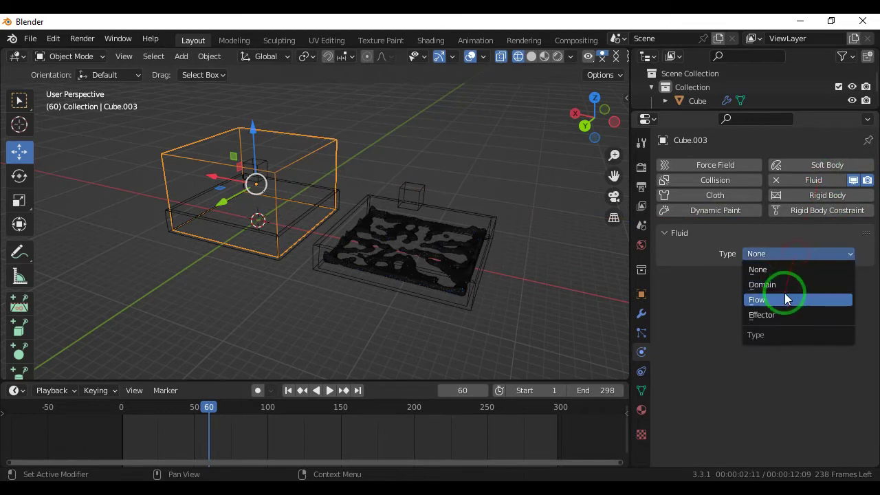
click(787, 285)
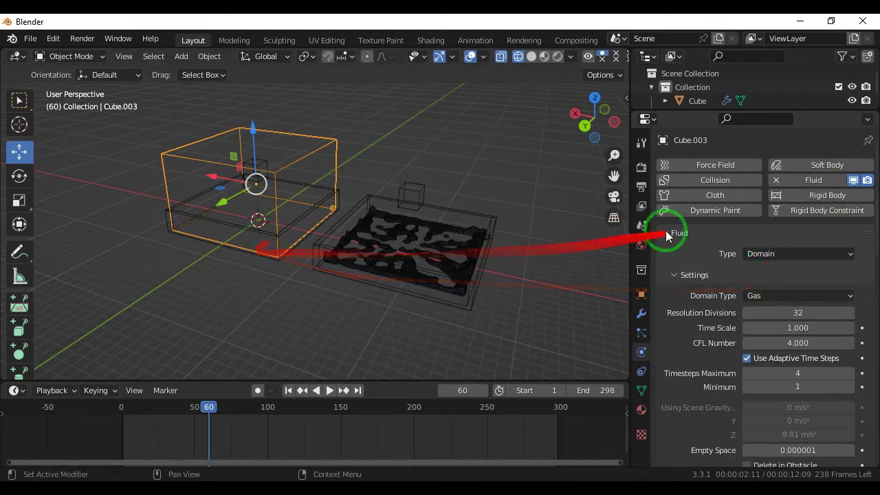
click(765, 295)
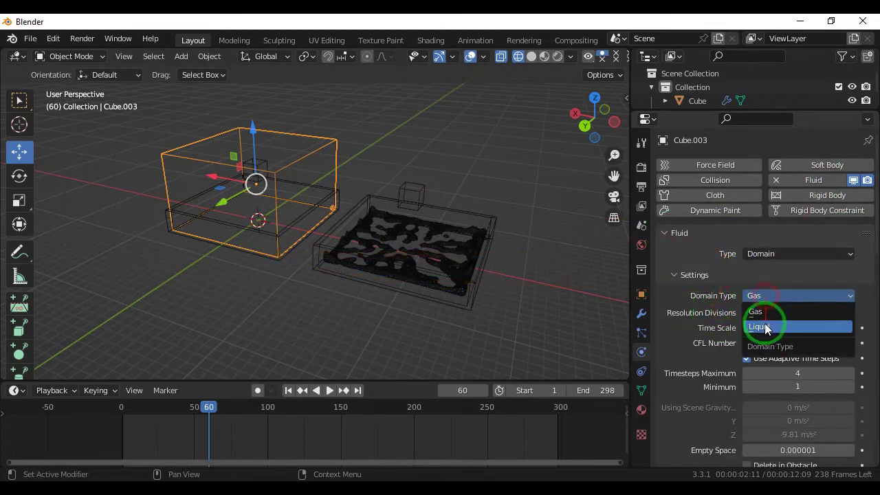
click(764, 322)
Step: Collapse the Border Collisions panel and set the domain's Cache type to All
scroll(728, 318, down, 2)
scroll(716, 321, down, 2)
scroll(715, 321, down, 5)
scroll(717, 323, down, 2)
scroll(716, 318, down, 2)
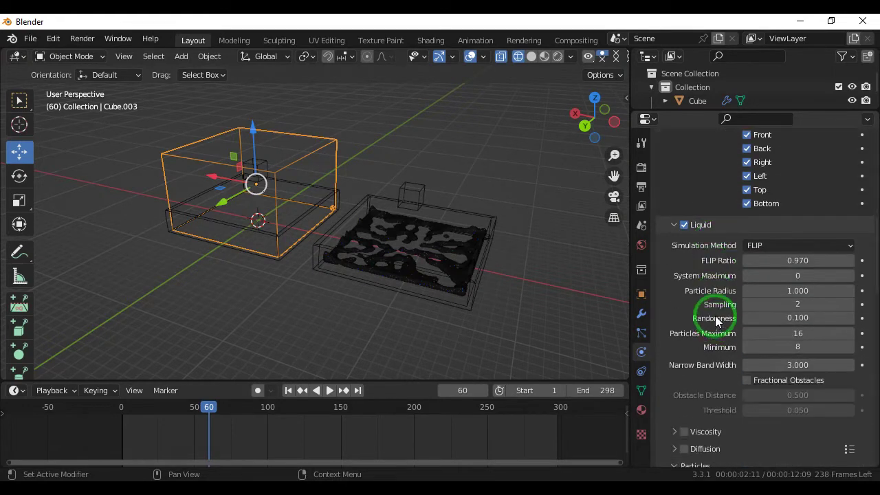
scroll(717, 313, down, 2)
scroll(717, 306, down, 2)
scroll(717, 303, up, 2)
scroll(715, 296, up, 1)
click(675, 198)
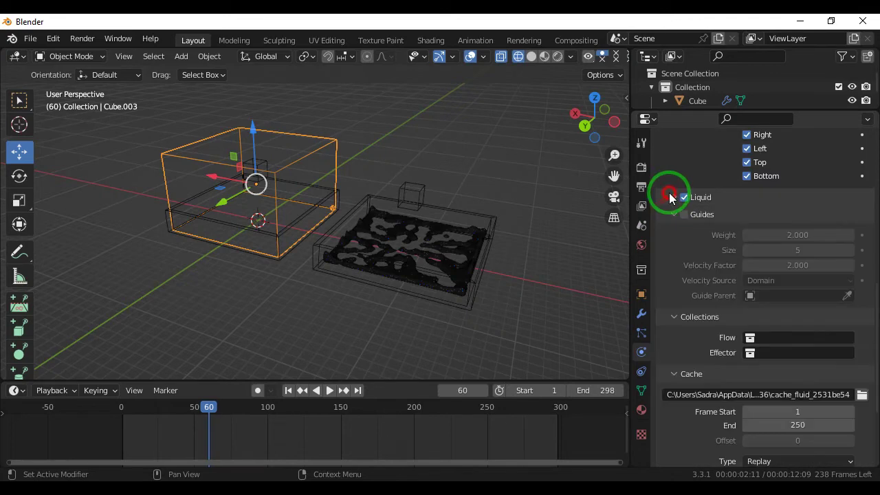
scroll(662, 203, up, 6)
click(678, 252)
scroll(667, 237, up, 4)
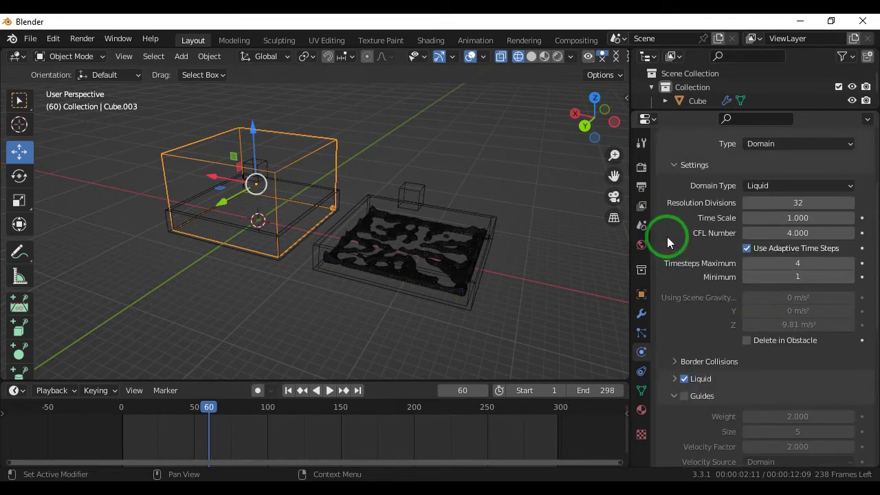
scroll(667, 255, down, 4)
scroll(672, 271, down, 4)
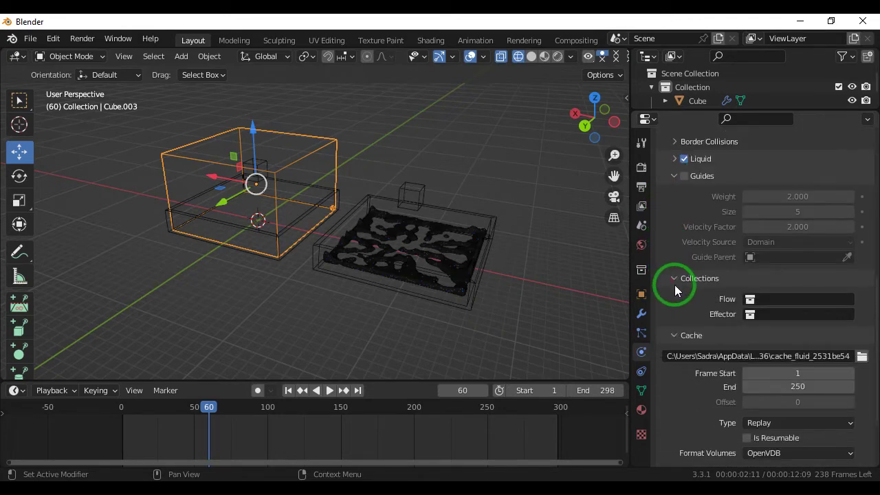
scroll(674, 285, down, 2)
scroll(675, 287, down, 1)
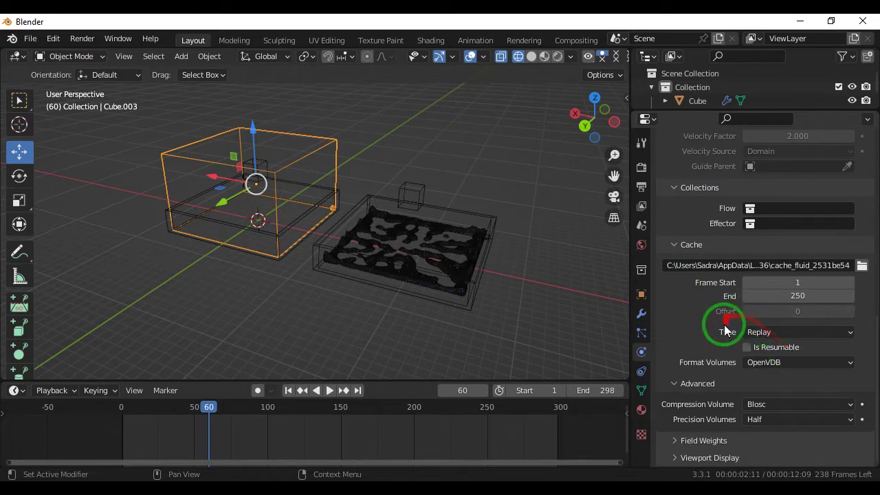
scroll(722, 329, up, 4)
click(674, 178)
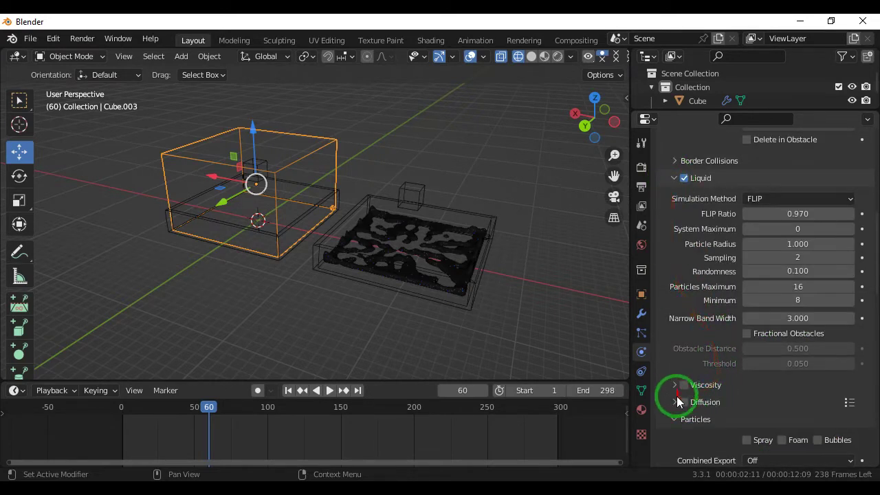
scroll(671, 408, down, 4)
scroll(672, 378, down, 1)
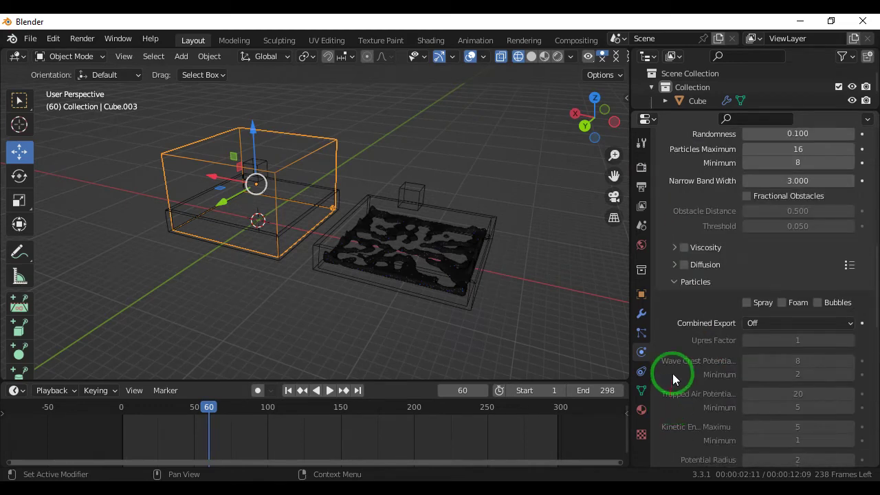
scroll(682, 375, down, 4)
scroll(687, 374, down, 4)
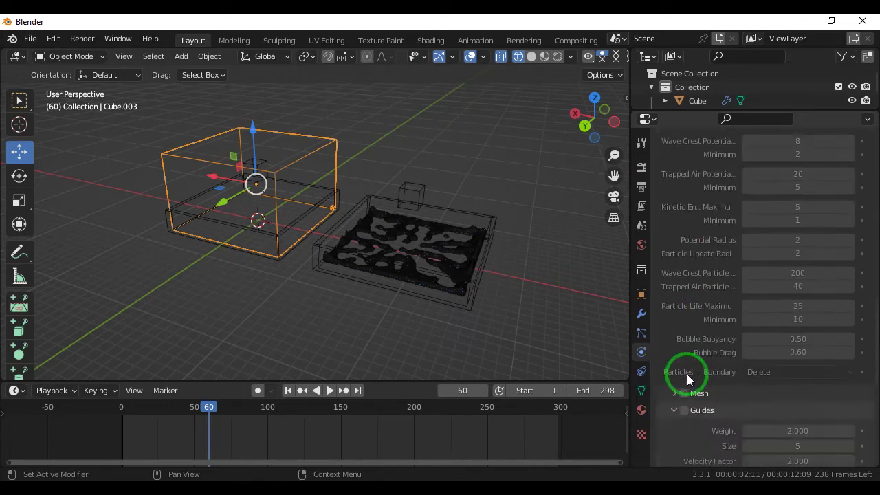
scroll(677, 344, down, 2)
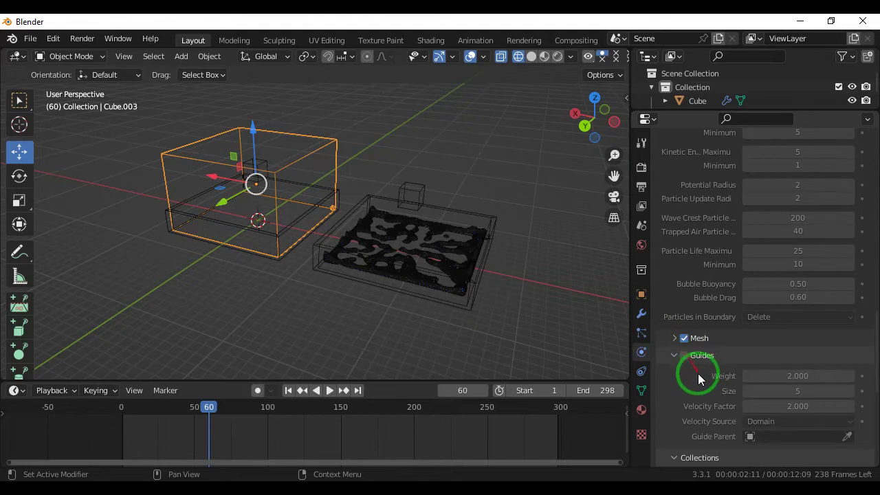
scroll(699, 382, down, 5)
scroll(728, 406, down, 4)
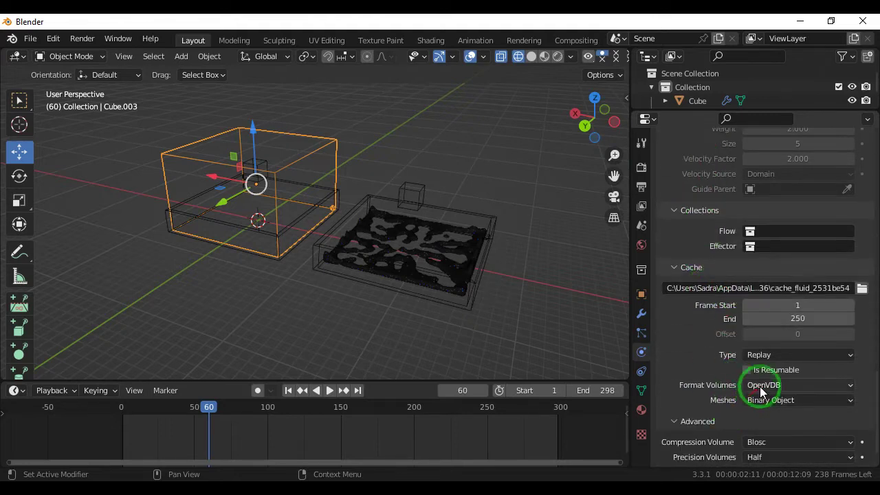
click(774, 356)
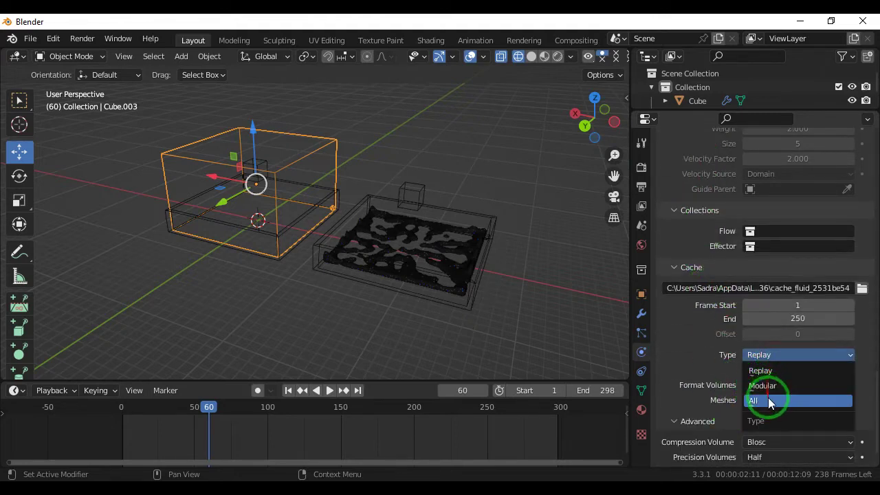
click(768, 402)
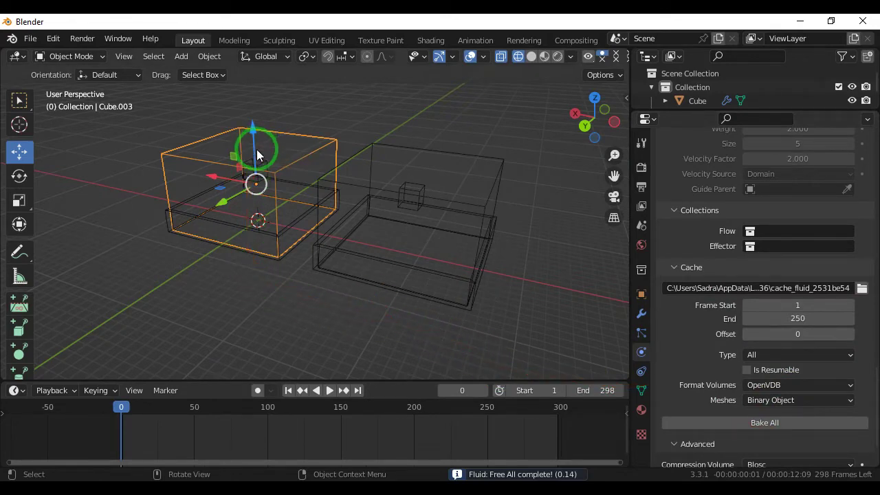
Step: Scale the small inflow cube down inside the left domain
scroll(258, 153, up, 2)
click(242, 132)
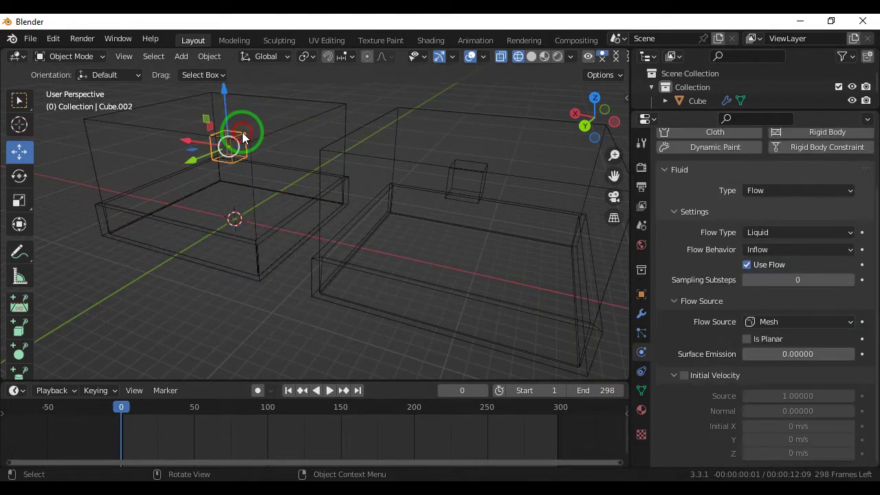
key(s)
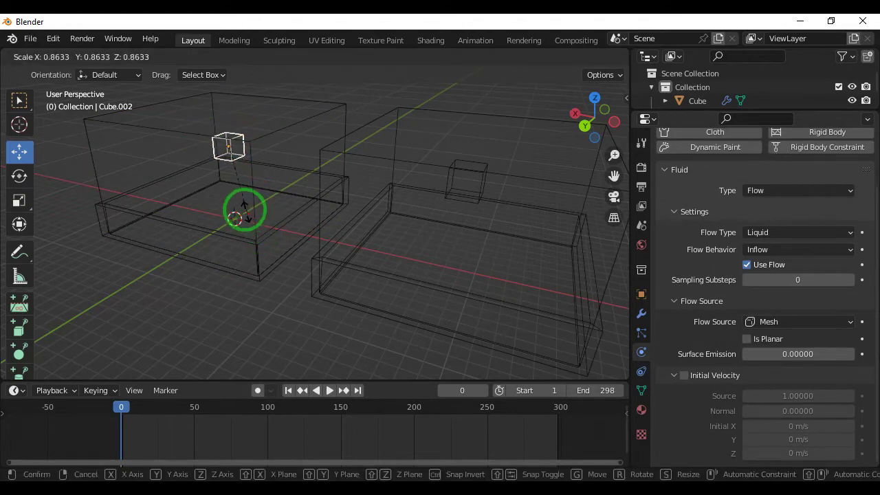
click(236, 182)
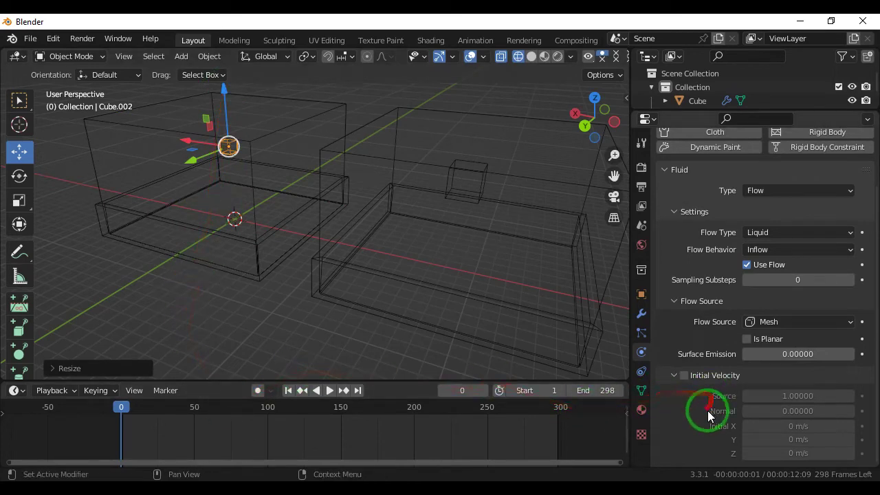
Step: Bake All for the left liquid domain's fluid simulation
click(249, 176)
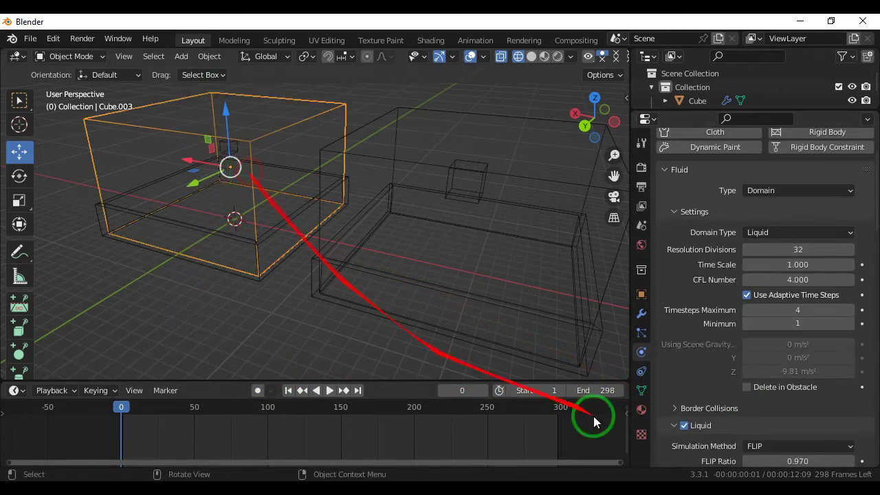
scroll(756, 412, down, 4)
scroll(756, 424, down, 5)
scroll(756, 428, down, 5)
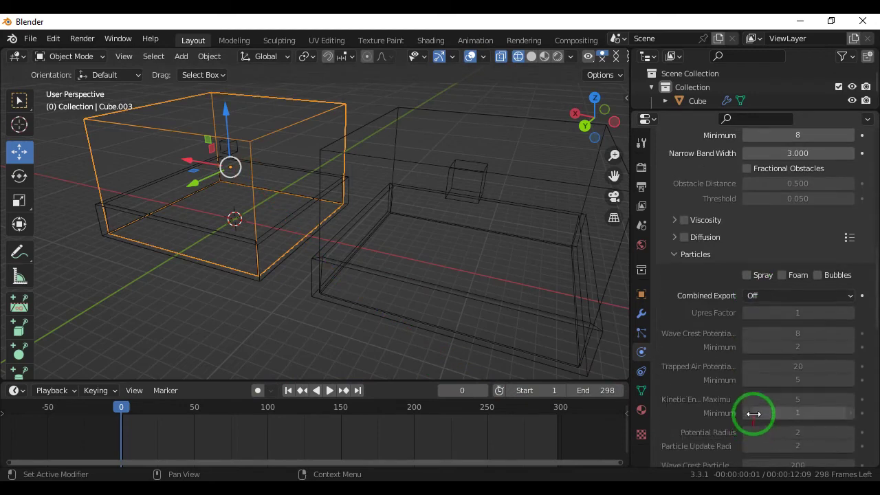
scroll(750, 412, down, 3)
scroll(746, 398, down, 2)
scroll(750, 406, down, 5)
scroll(754, 413, down, 6)
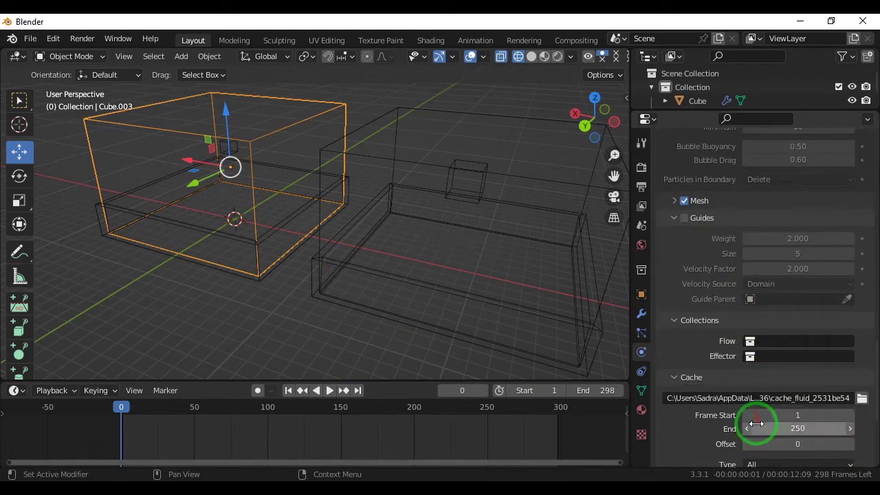
scroll(756, 418, down, 2)
click(754, 422)
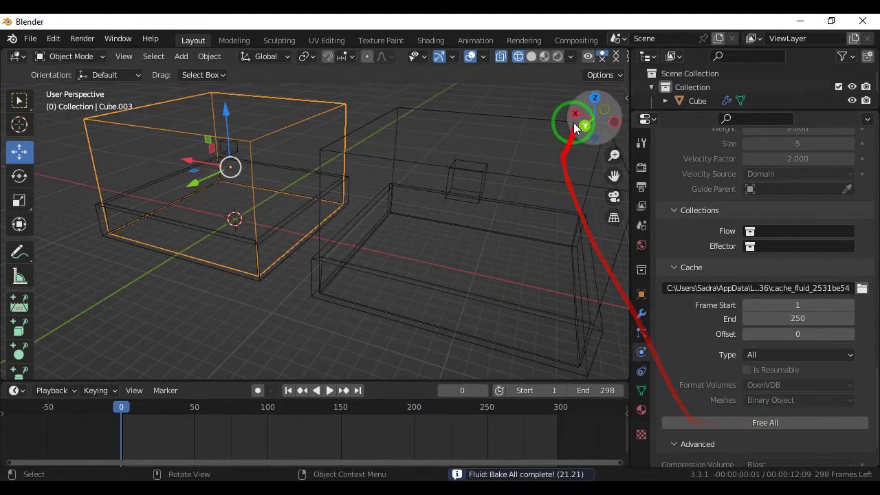
drag(604, 180, 414, 272)
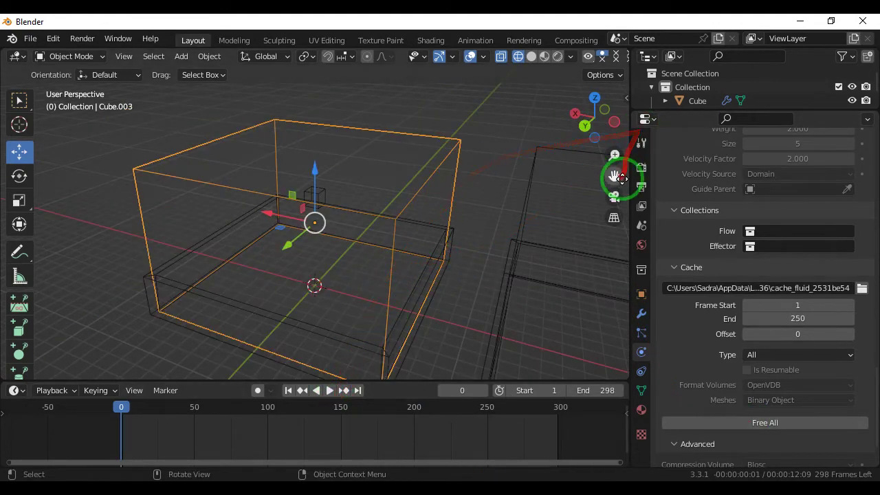
drag(614, 176, 614, 148)
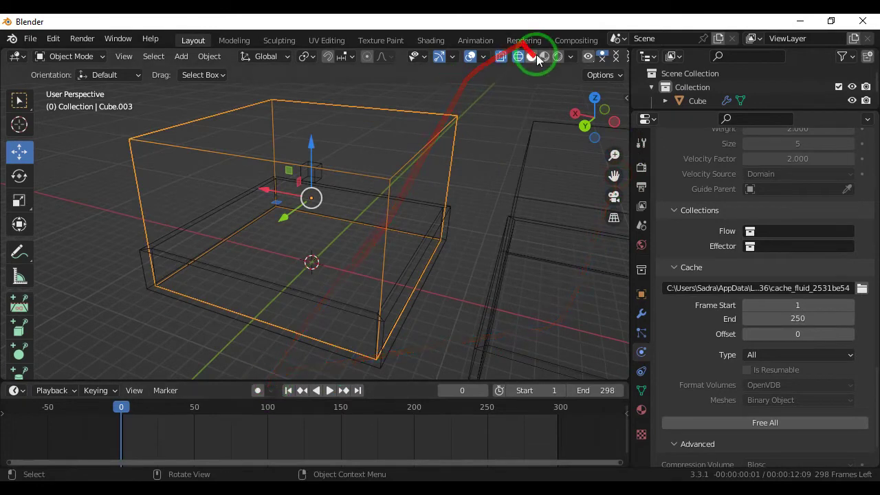
Step: Play the baked fluid animation in material preview, then rendered shading, and stop it
click(530, 56)
click(546, 59)
click(329, 390)
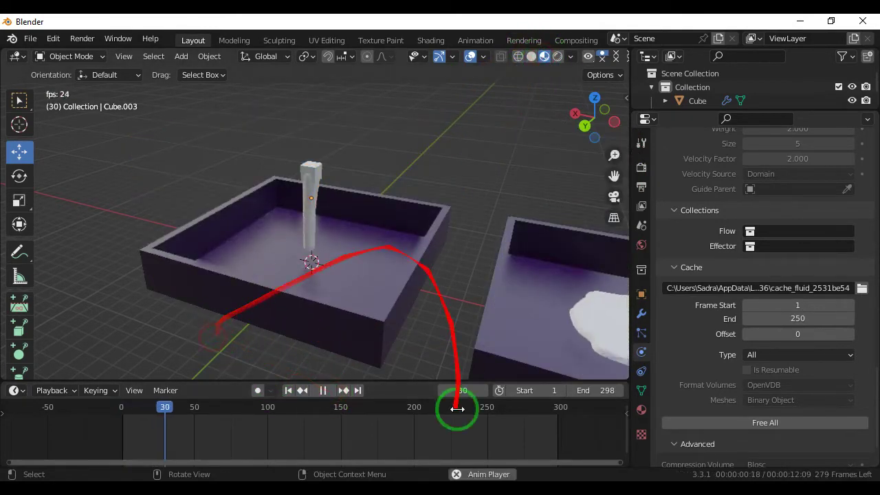
click(557, 56)
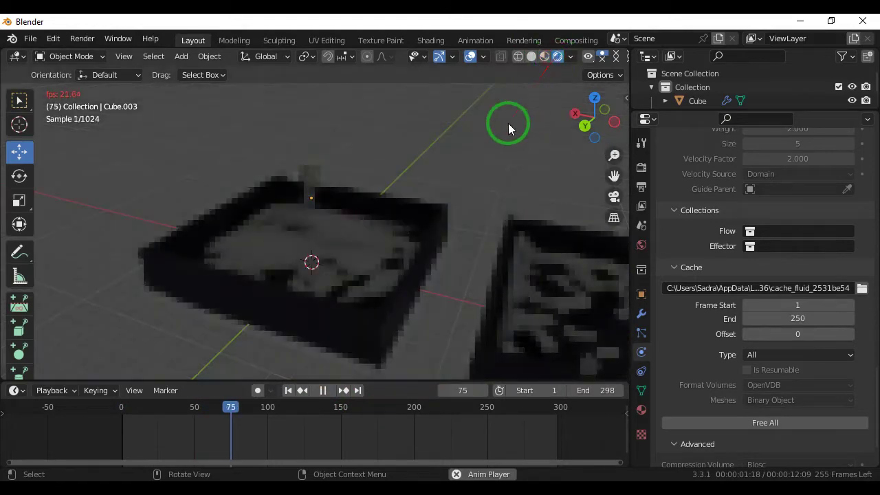
click(322, 390)
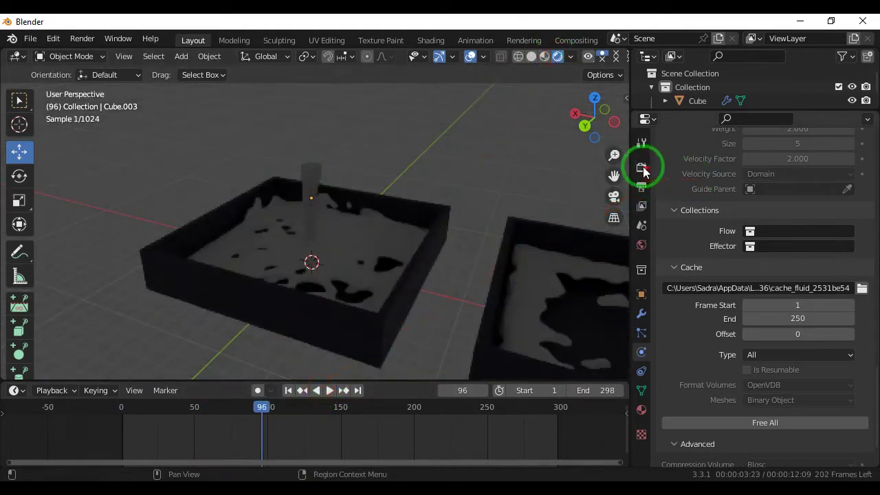
Step: Switch the render engine from Cycles to Eevee
click(641, 167)
scroll(684, 163, up, 3)
click(766, 167)
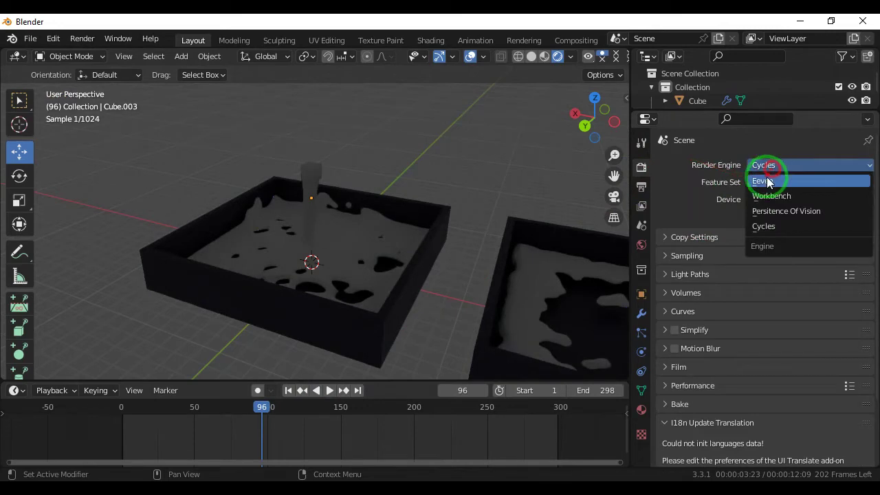
click(775, 182)
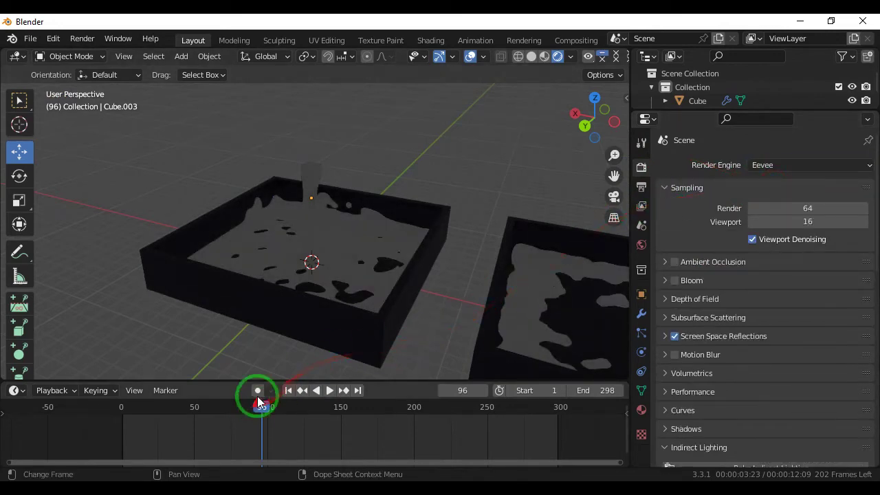
Step: Replay the animation in rendered shading and pause it at frame 149
click(544, 56)
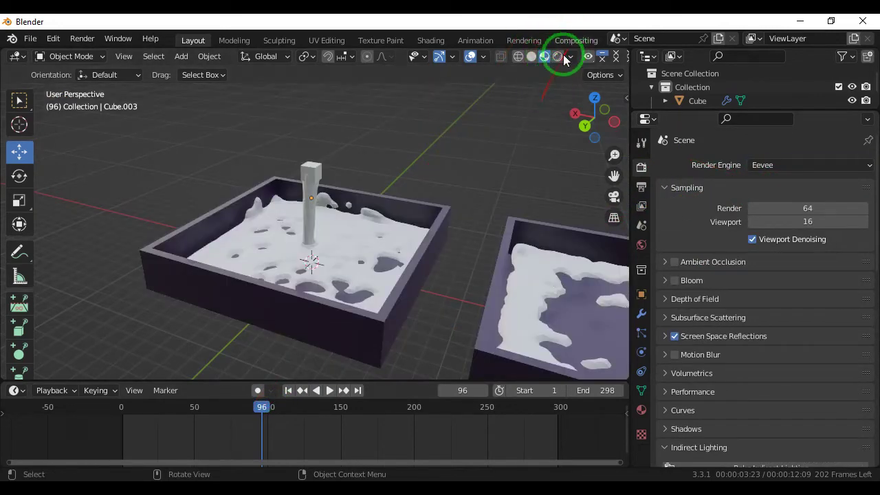
click(557, 57)
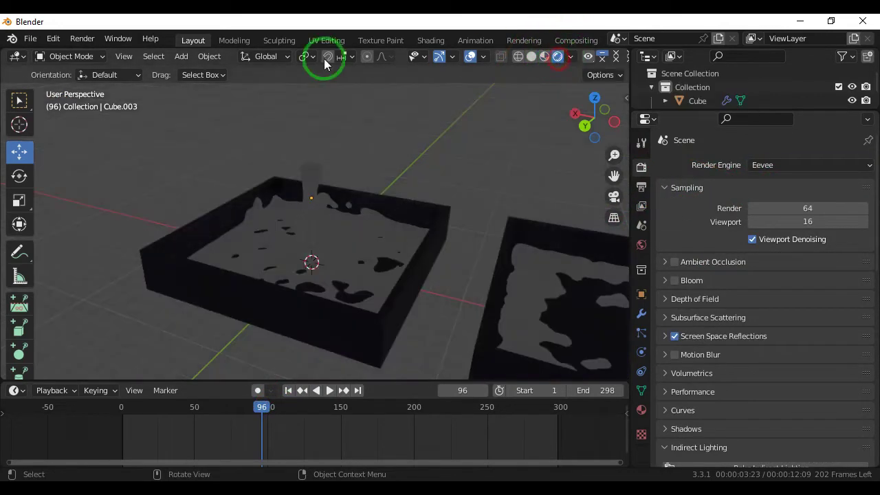
click(329, 390)
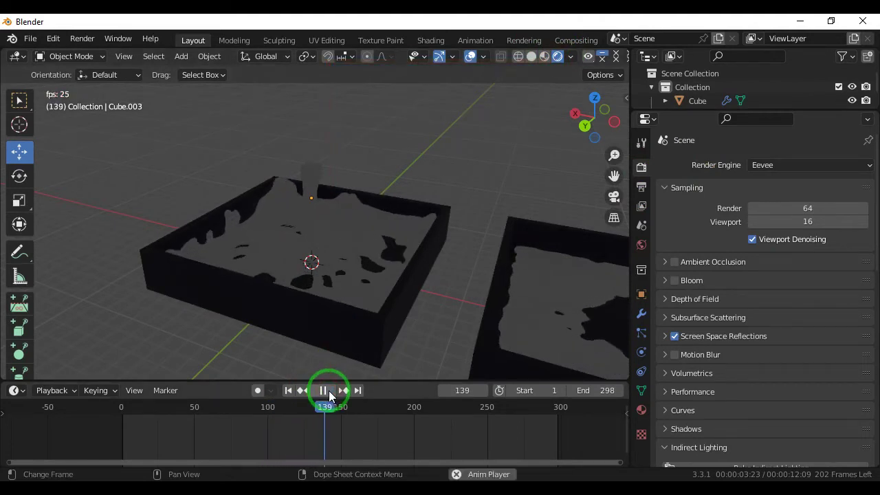
click(329, 390)
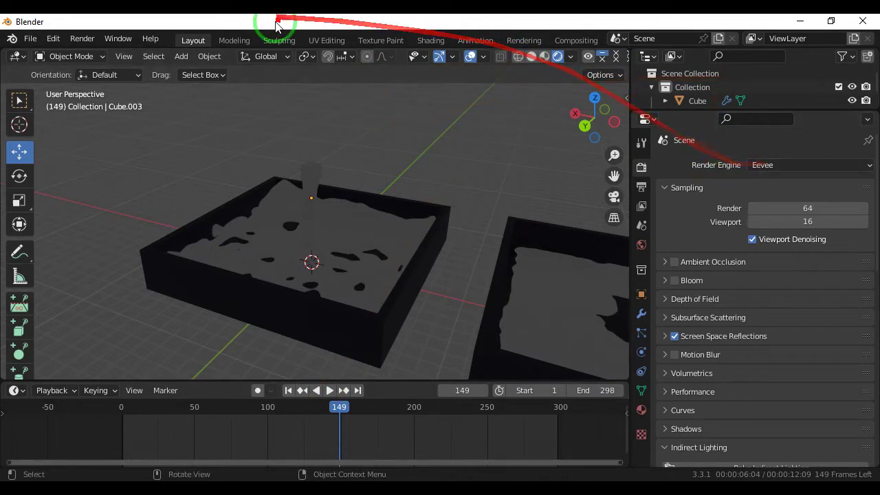
click(181, 57)
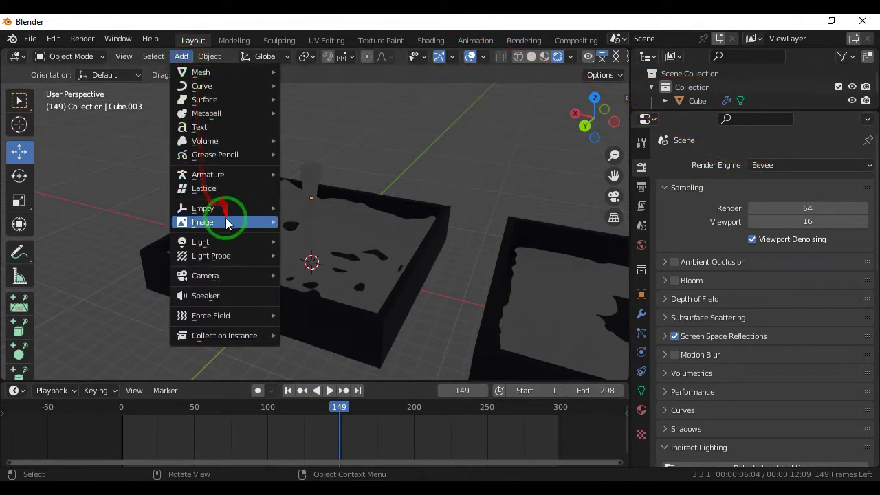
mouse_move(200, 242)
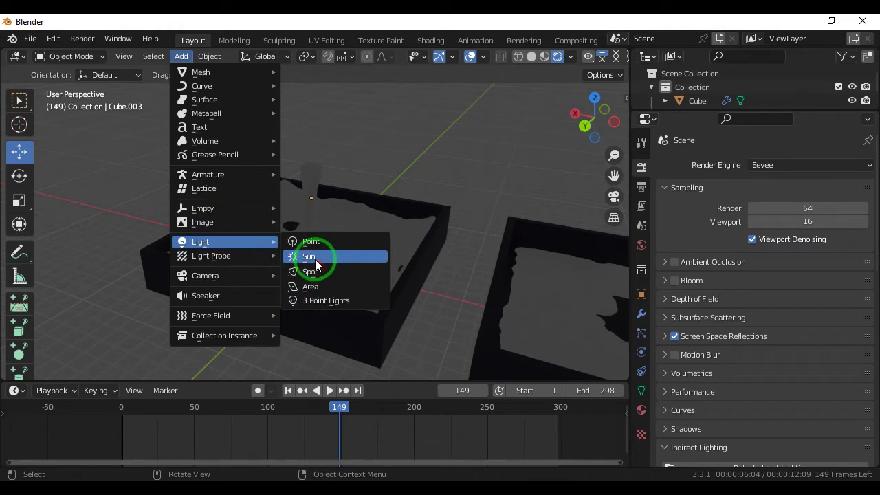
Step: Add a Sun light and move it up above the trays toward the right tray
click(317, 258)
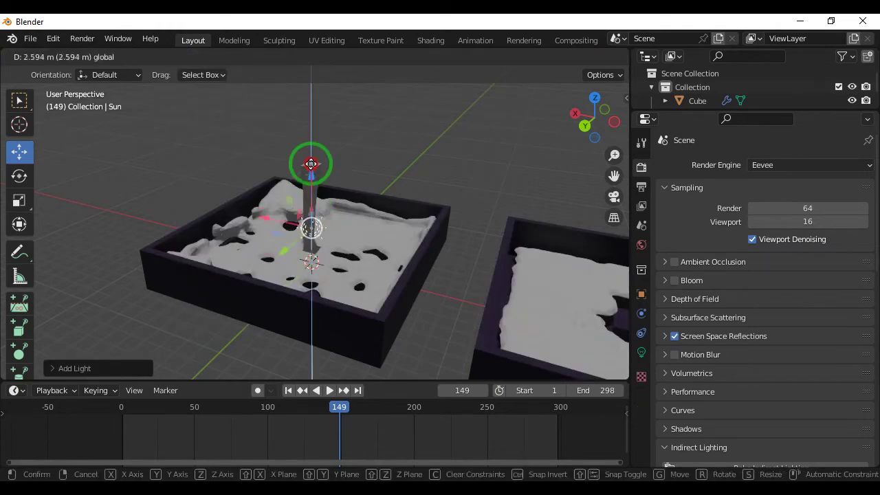
drag(315, 217, 311, 76)
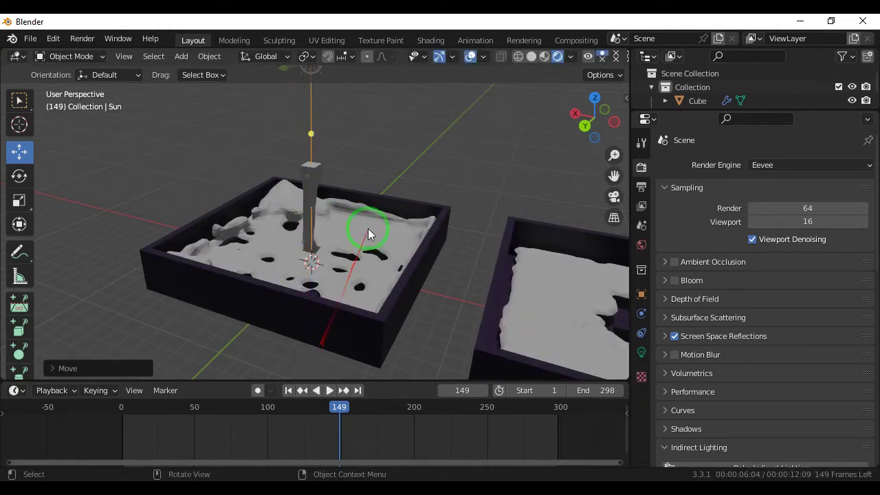
scroll(368, 236, down, 3)
drag(268, 130, 352, 152)
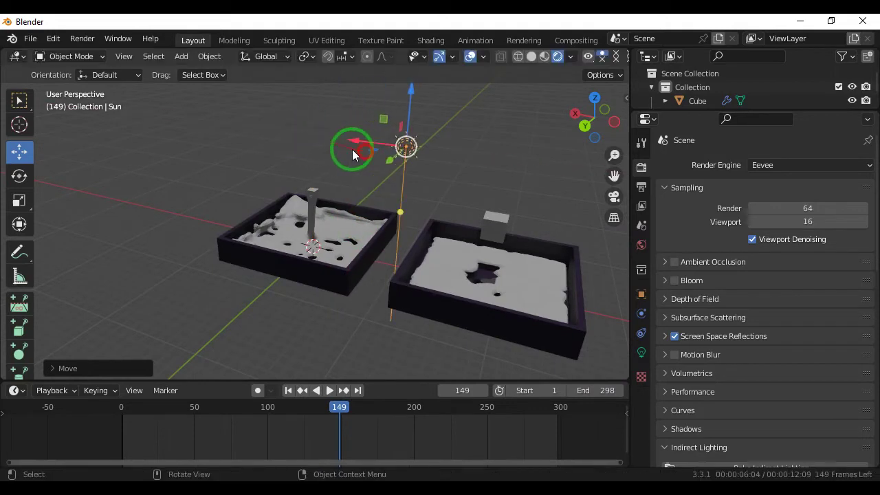
Step: Set the sun's angle to 101° and strength to 3.110
click(641, 352)
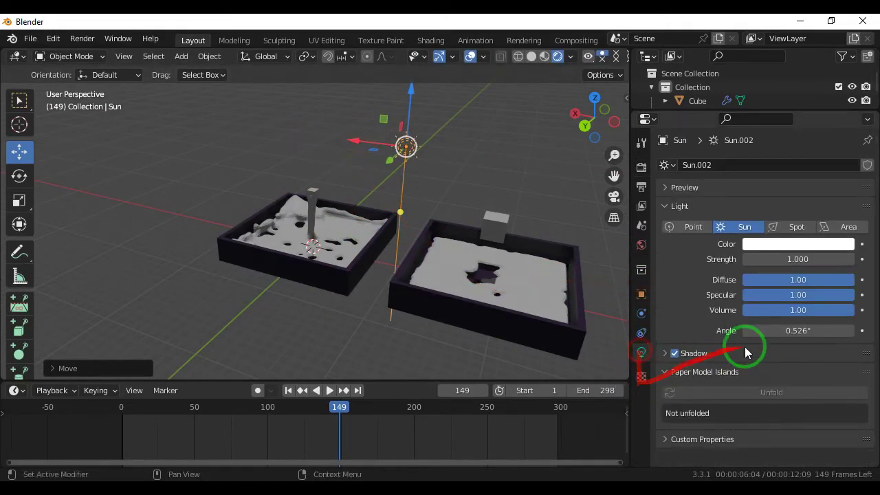
drag(797, 330, 58, 322)
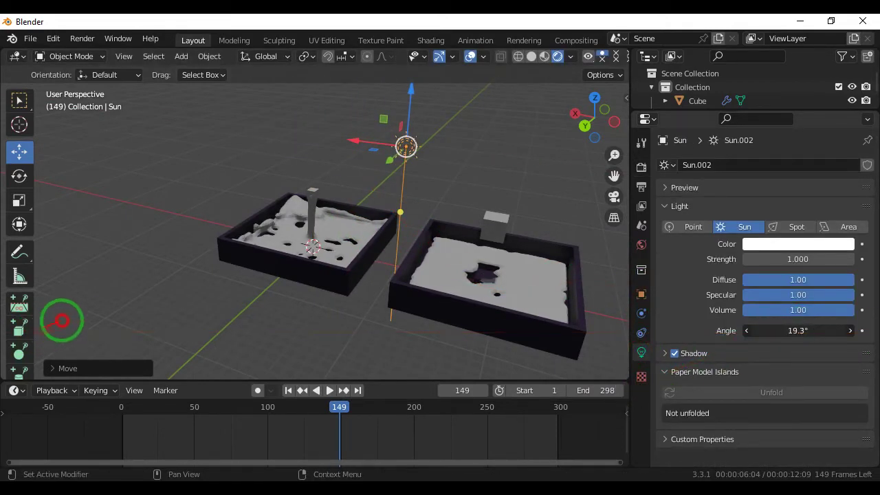
drag(150, 316, 816, 309)
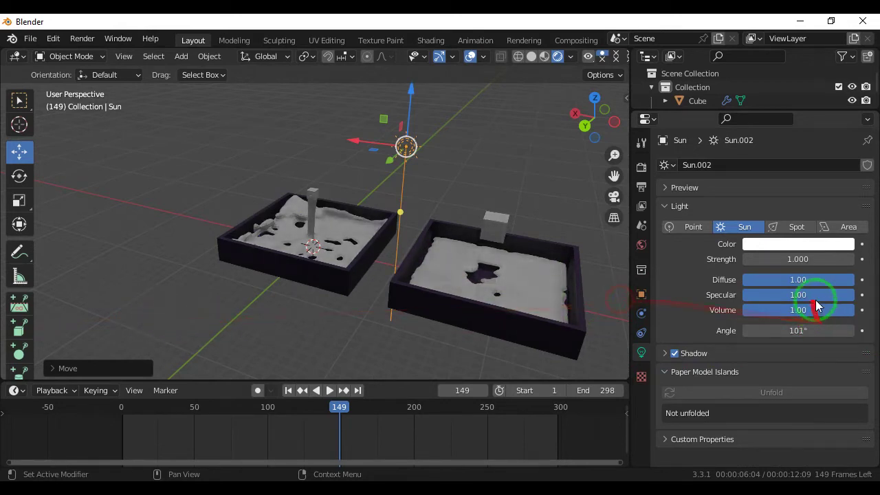
drag(825, 261, 804, 260)
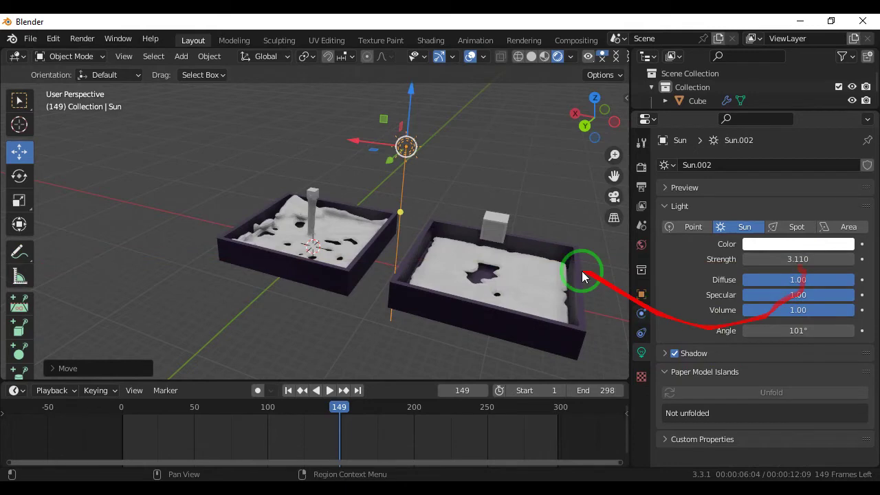
mouse_move(614, 178)
mouse_down()
mouse_move(582, 213)
mouse_move(582, 200)
mouse_up()
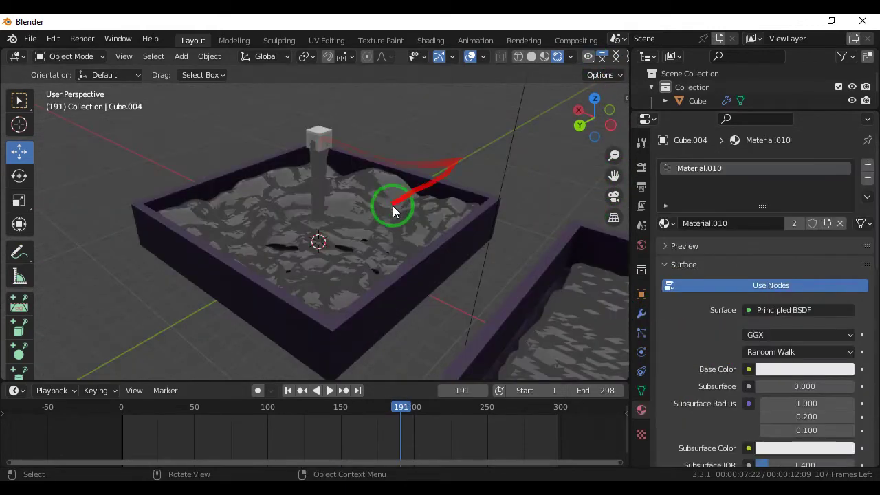
Step: Set the render engine back to Cycles and zoom out to view both liquid-filled trays
click(394, 211)
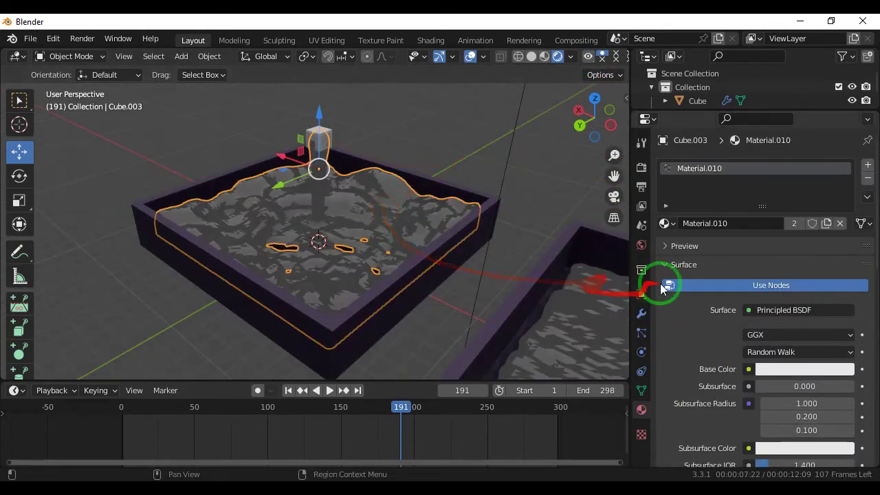
click(640, 171)
click(760, 166)
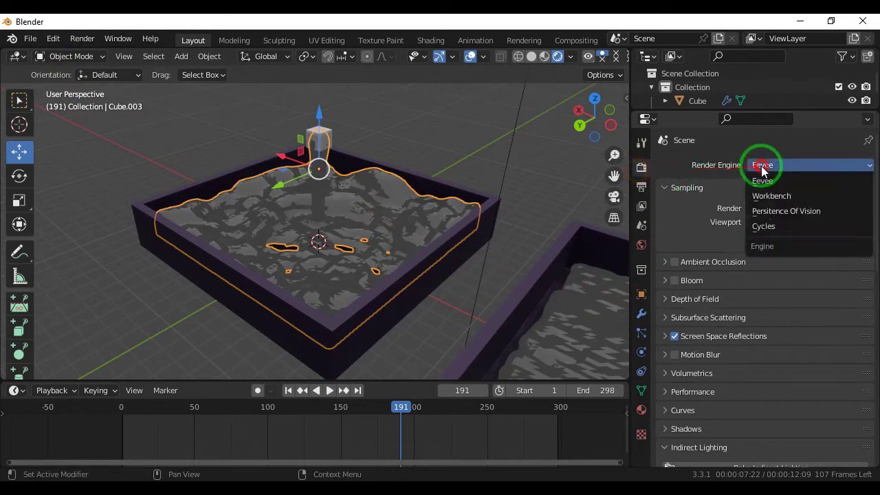
click(756, 230)
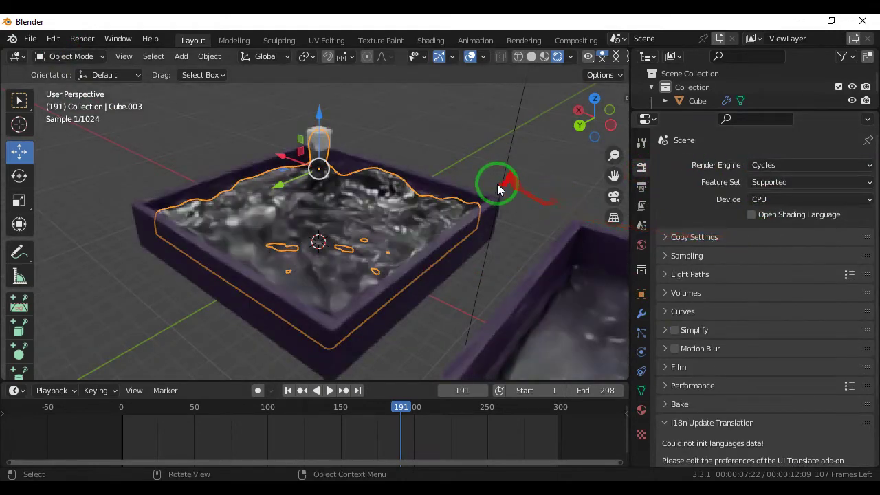
click(456, 133)
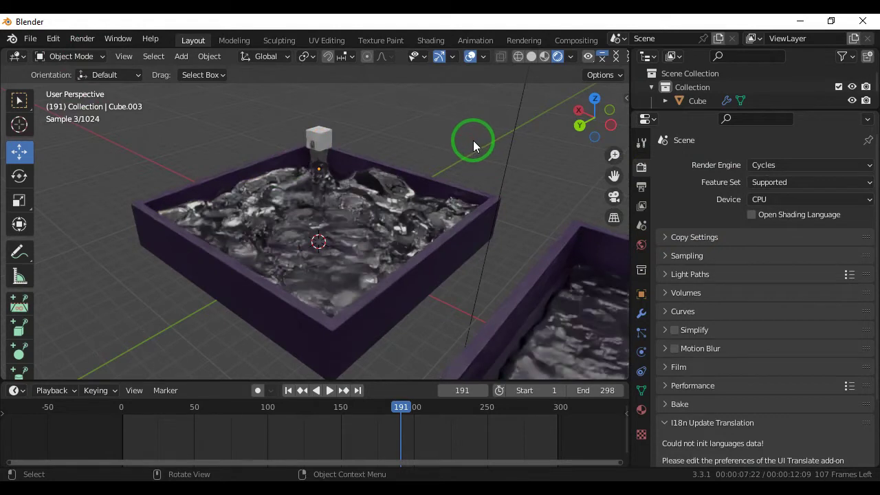
middle_drag(438, 131, 439, 131)
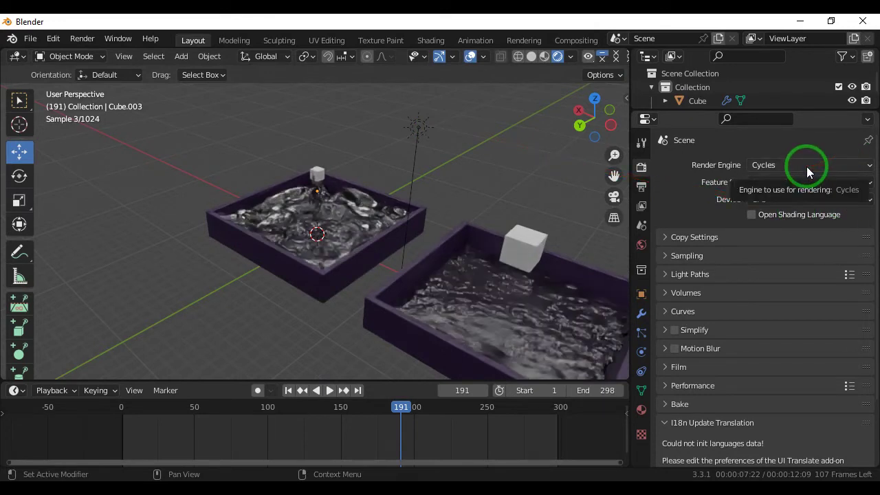
click(319, 213)
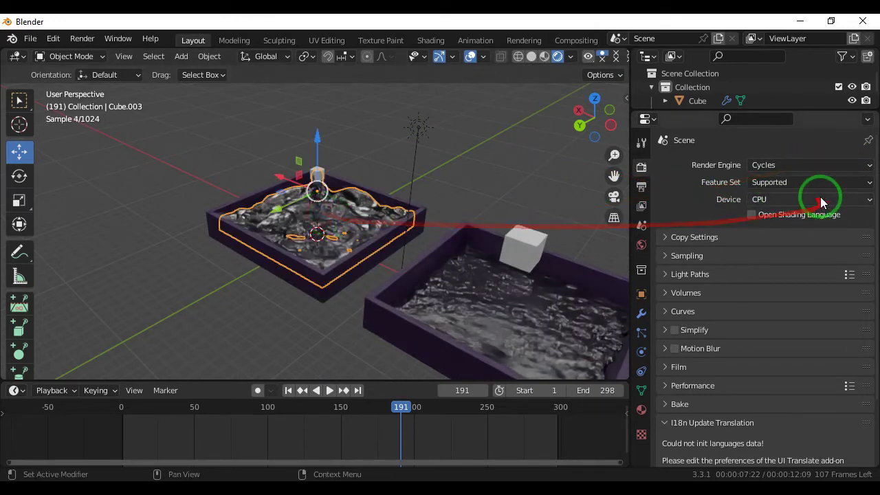
Step: Remove Material.010 from the left water's material slot
click(642, 409)
click(866, 180)
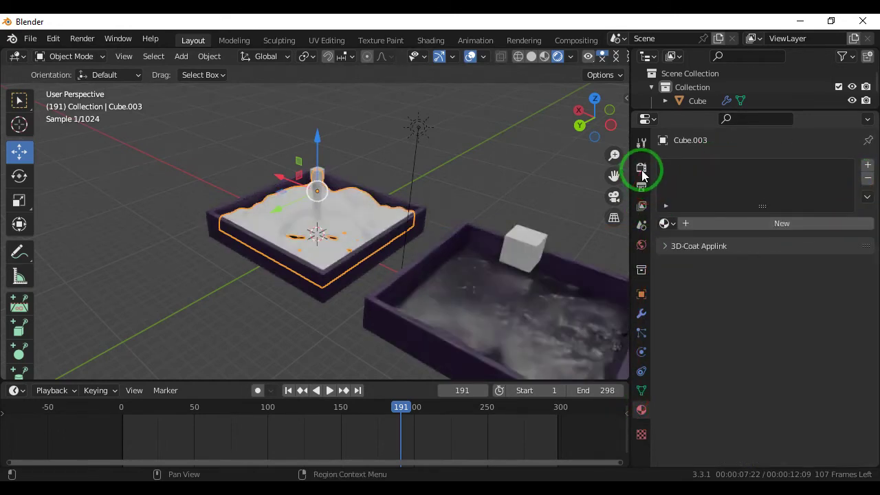
click(641, 170)
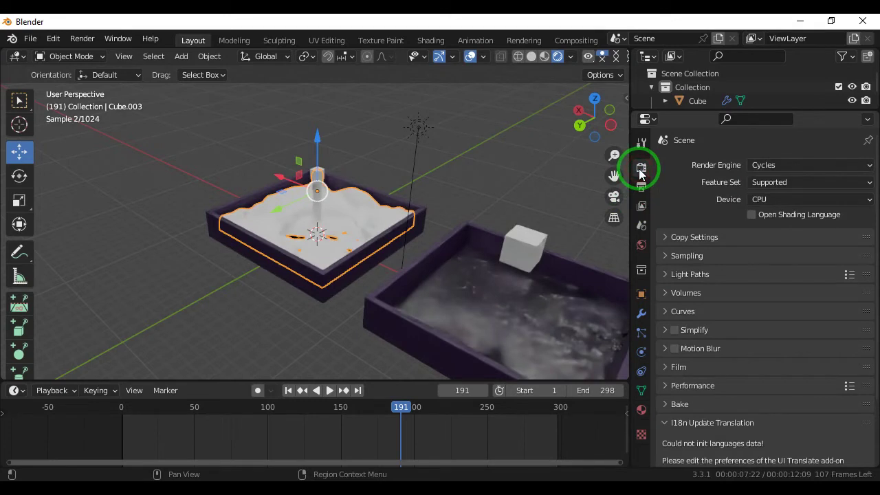
Step: Remove the existing material from the right tray's water as well
click(540, 308)
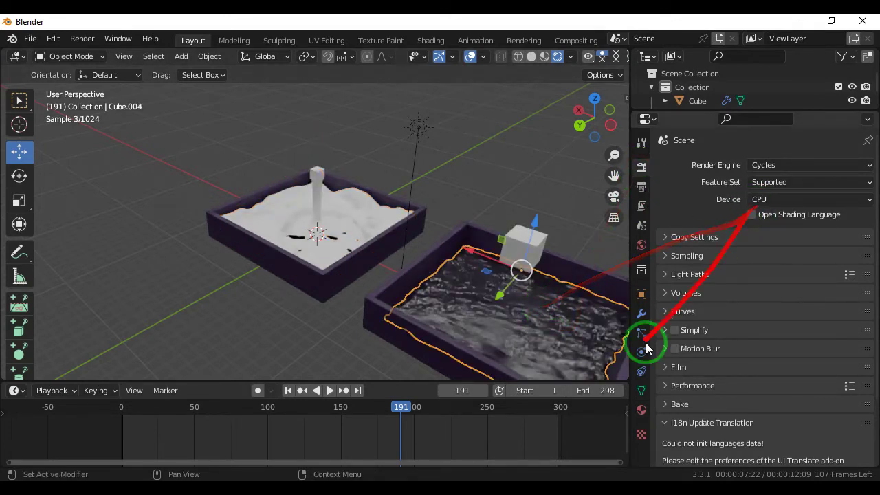
click(640, 411)
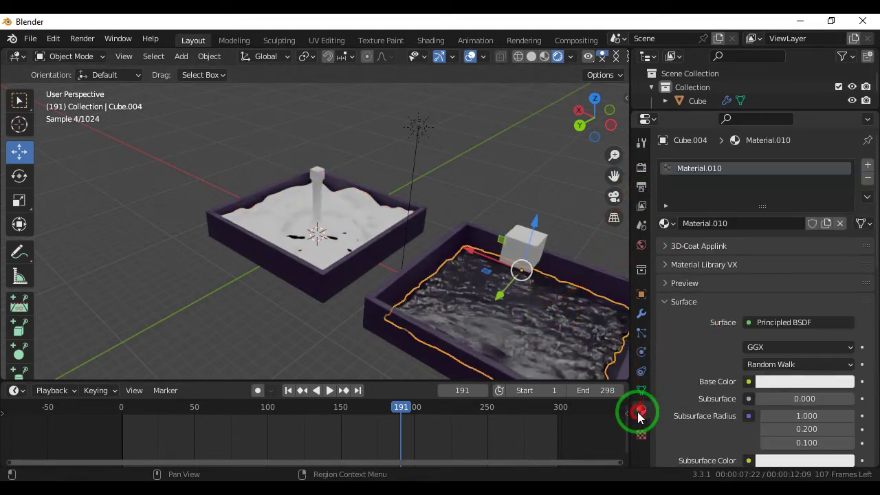
click(867, 179)
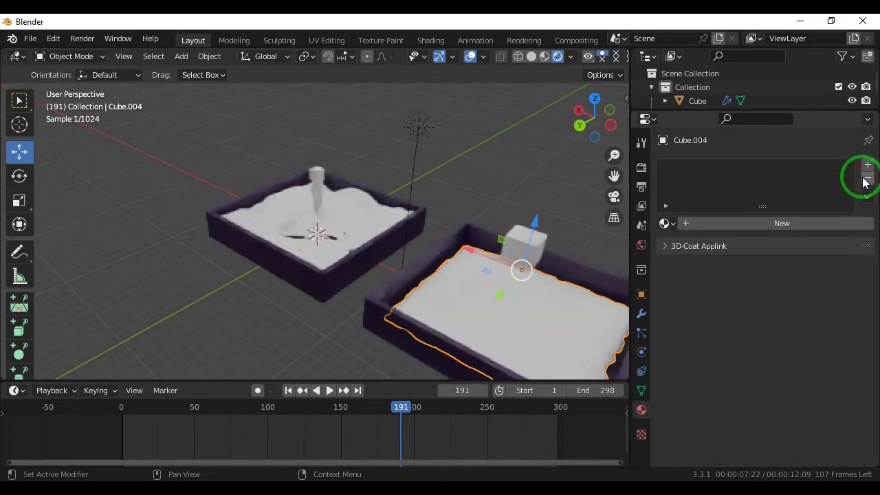
click(364, 149)
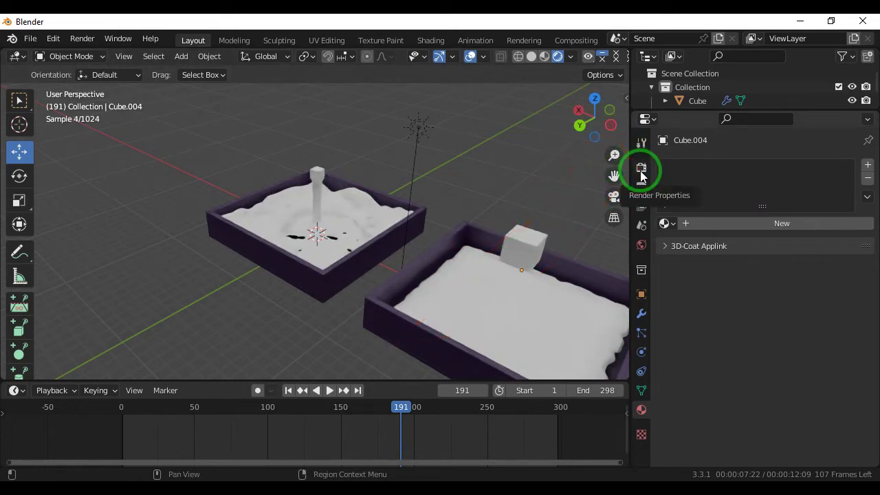
drag(589, 120, 606, 152)
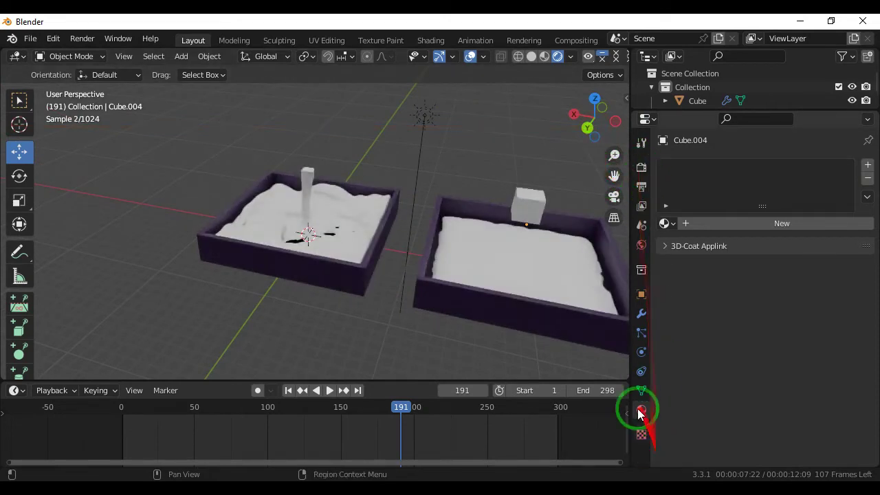
click(353, 217)
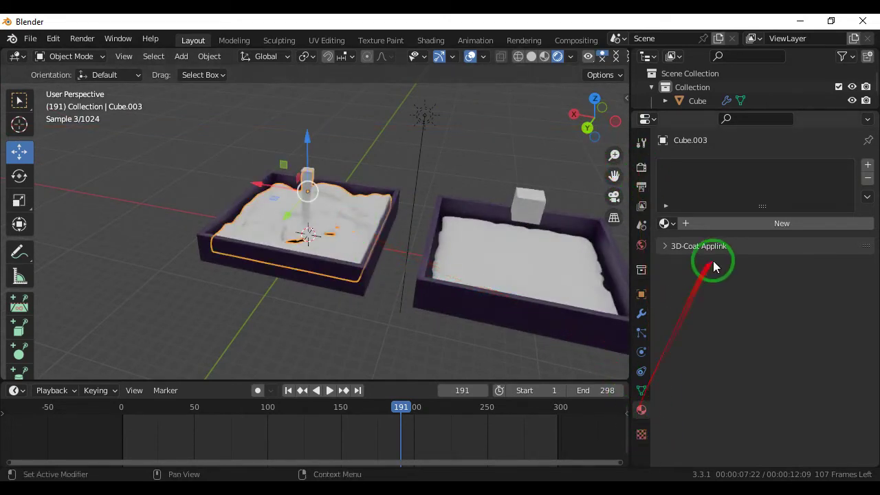
Step: Create a new Principled BSDF material for Cube.003 with Roughness 0 and Transmission 1
click(747, 221)
scroll(760, 371, down, 2)
scroll(770, 344, down, 4)
scroll(770, 339, down, 2)
scroll(777, 351, down, 1)
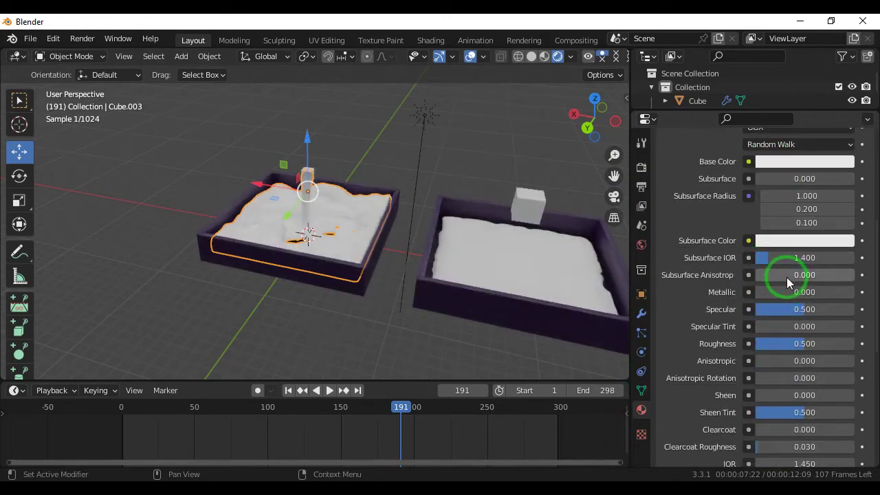
drag(780, 341, 748, 345)
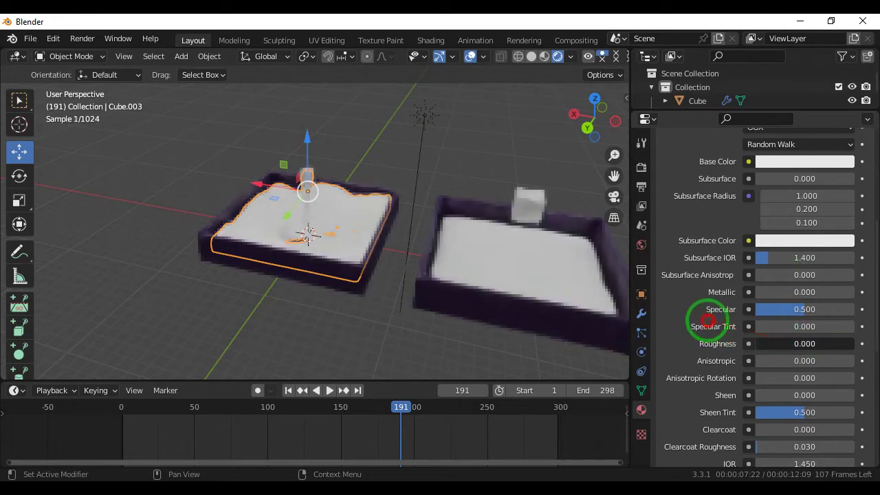
scroll(771, 387, down, 1)
scroll(774, 390, down, 3)
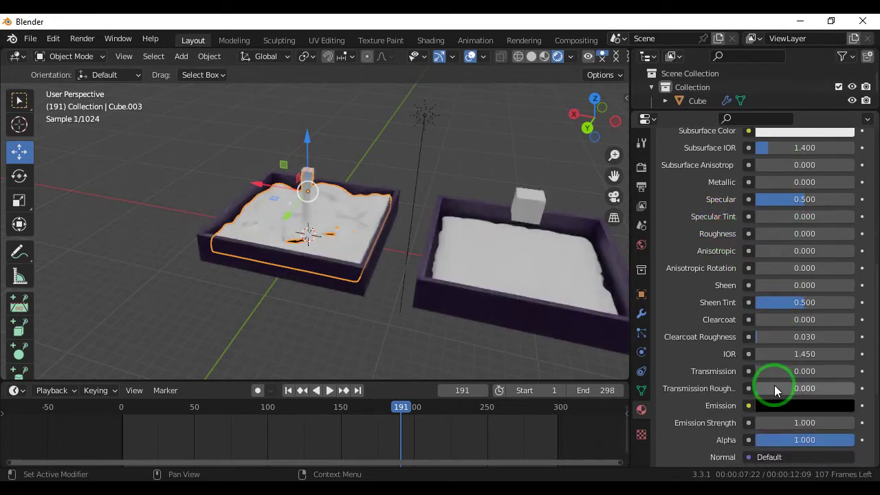
drag(782, 371, 853, 372)
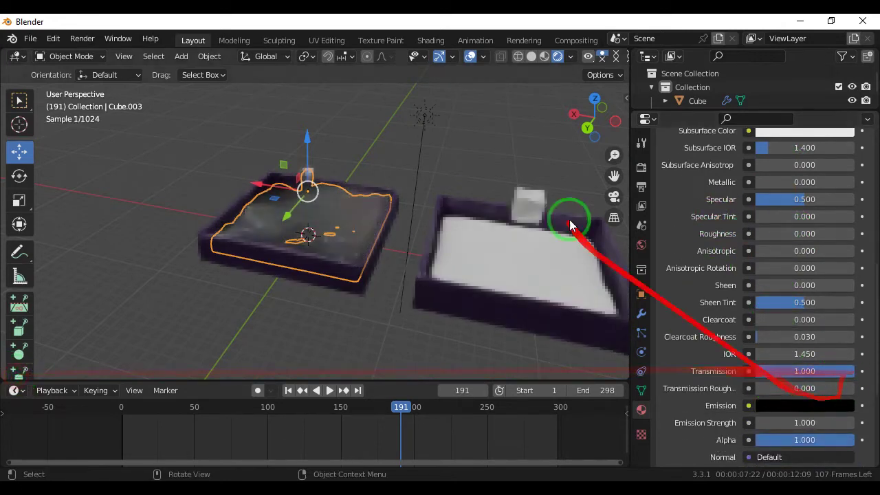
click(514, 270)
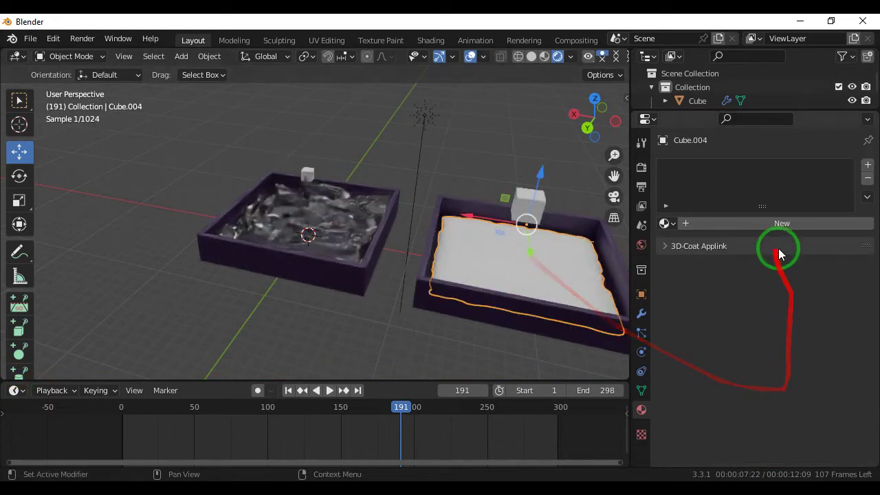
Step: Give Cube.004 the new Material.012 with Roughness 0 and Transmission 1
click(781, 224)
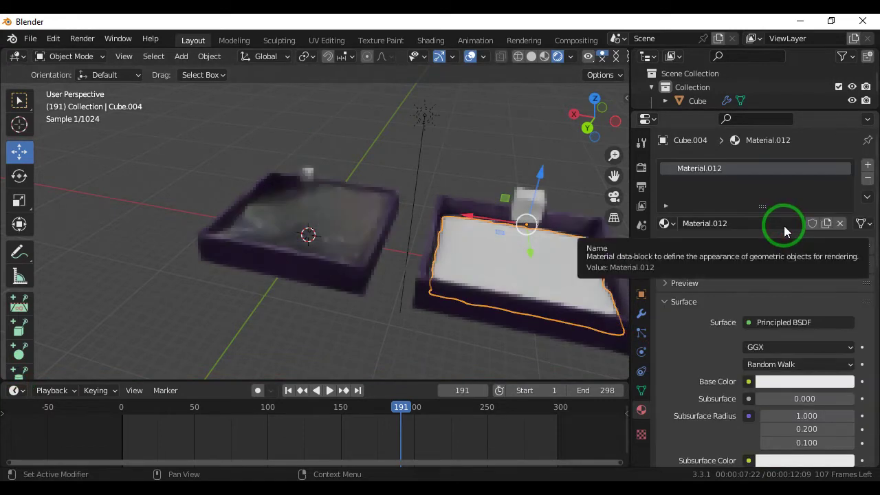
click(787, 397)
scroll(777, 371, down, 2)
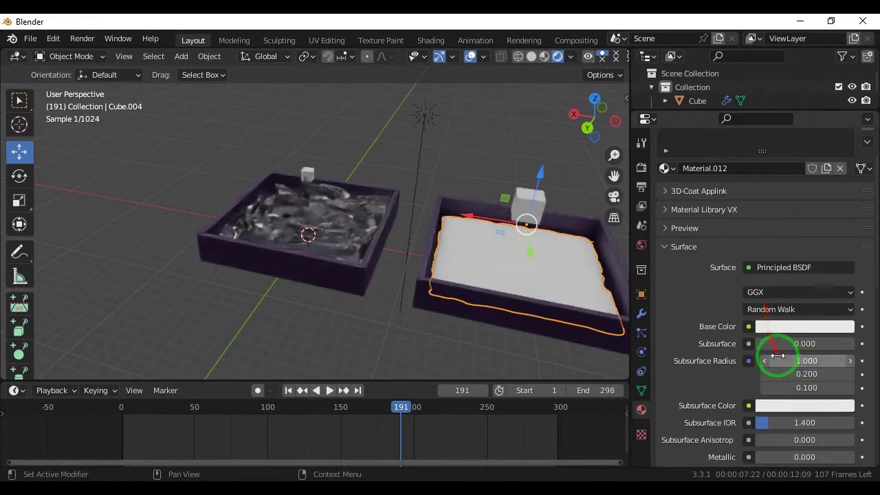
scroll(791, 371, down, 3)
scroll(796, 377, down, 2)
drag(796, 378, 797, 370)
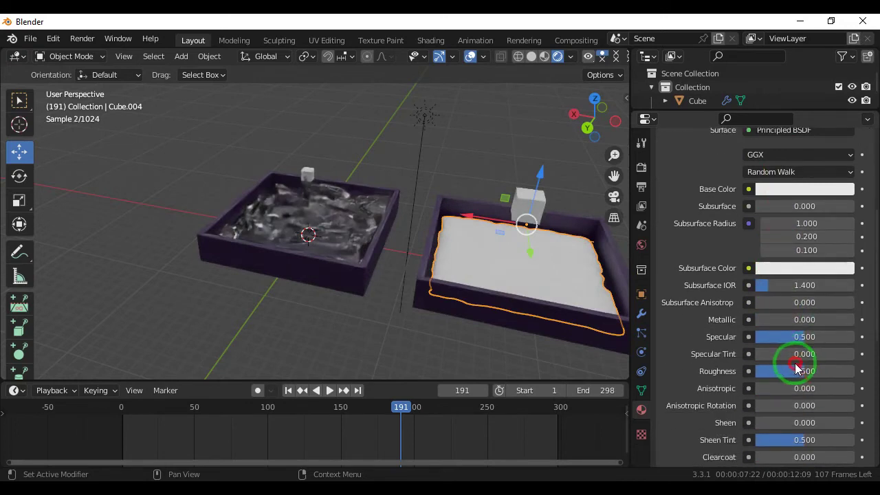
mouse_move(730, 370)
mouse_down()
mouse_move(756, 392)
mouse_move(34, 402)
mouse_move(581, 219)
mouse_up()
scroll(797, 408, down, 4)
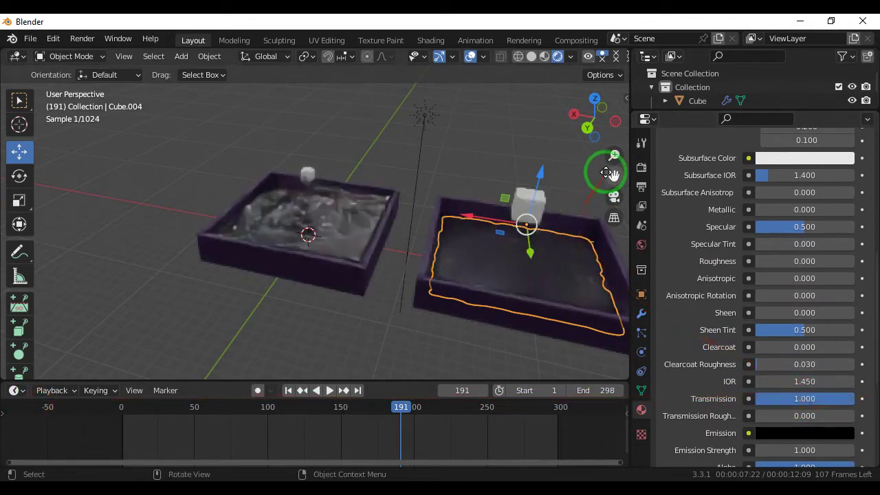
drag(614, 177, 583, 296)
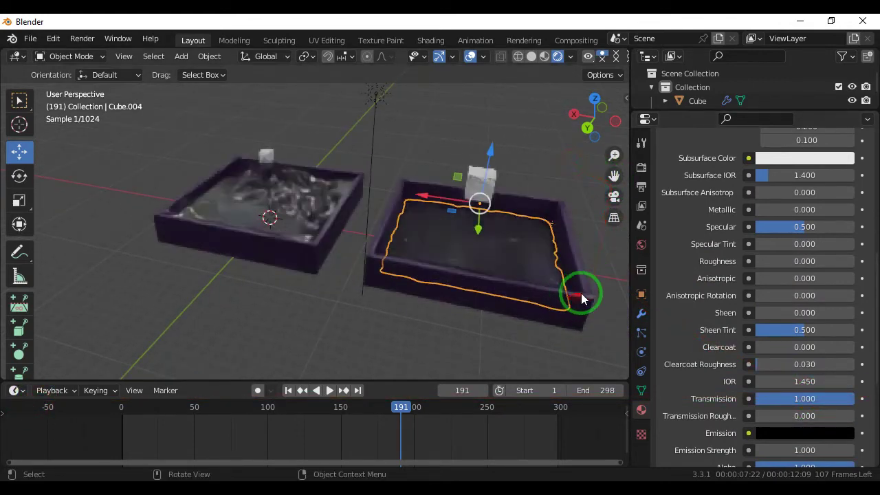
click(581, 295)
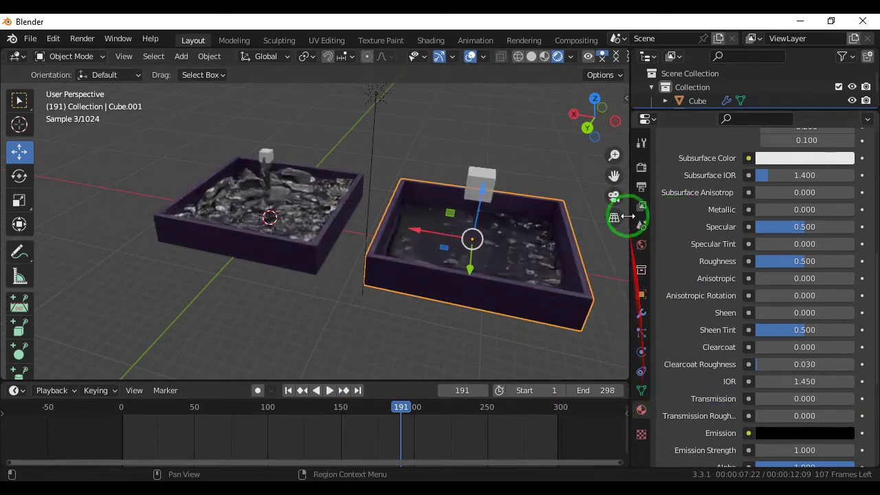
Step: Replay the fluid animation in Material Preview shading and stop it at frame 162
drag(596, 129, 438, 128)
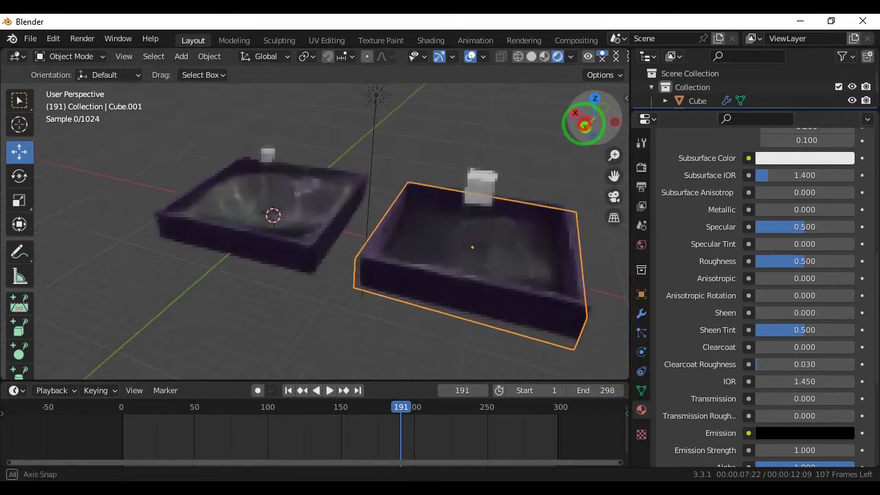
click(435, 125)
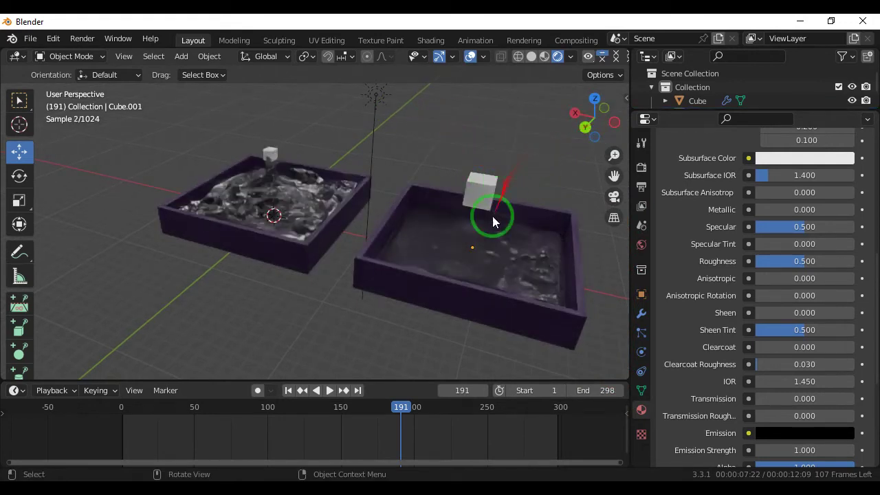
click(329, 390)
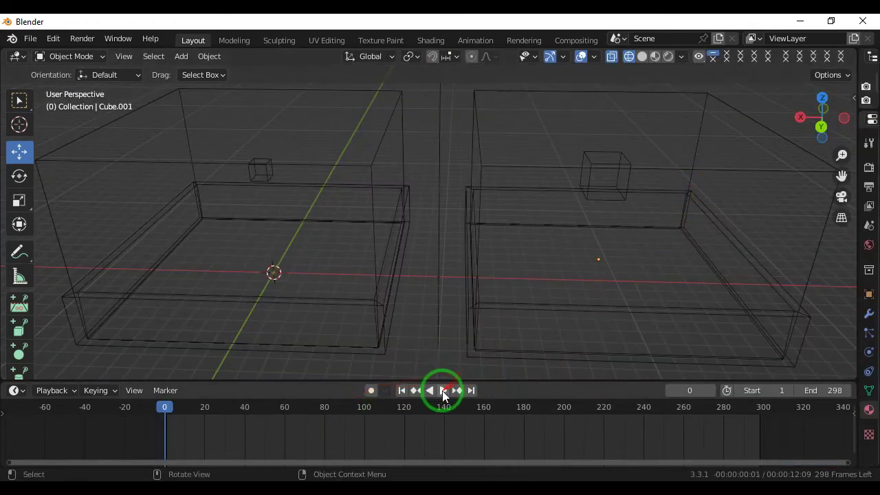
click(442, 390)
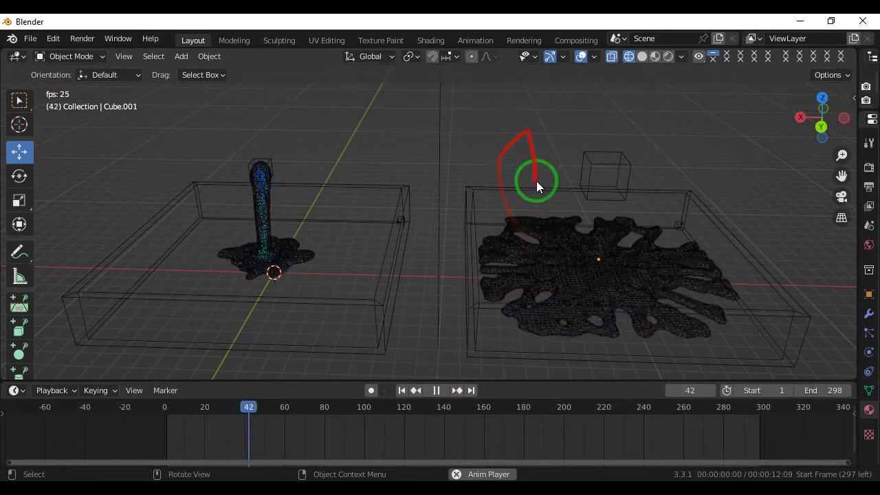
click(642, 56)
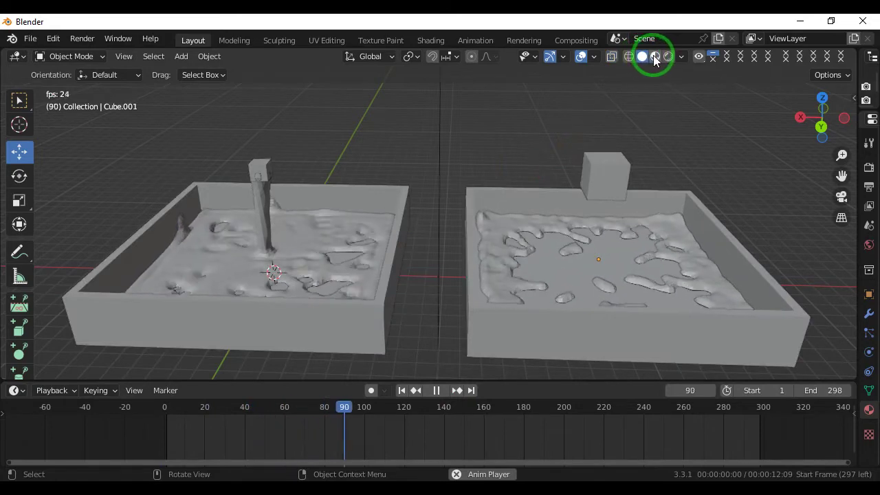
click(654, 57)
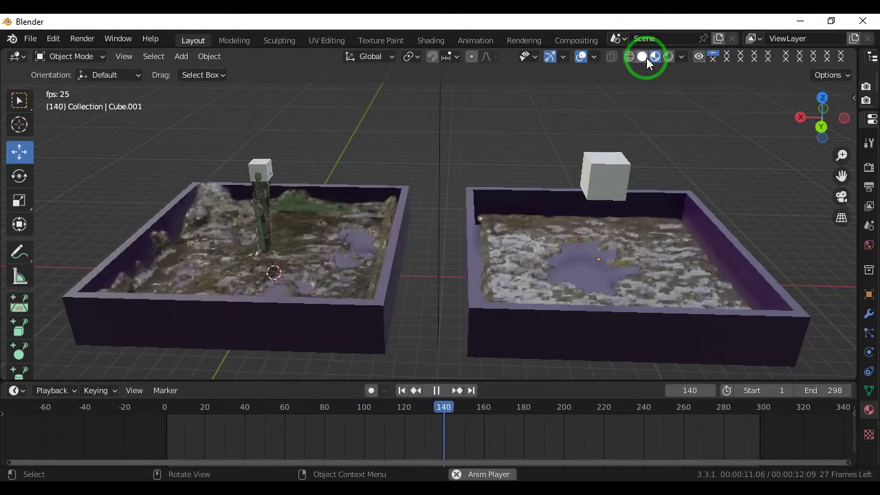
key(space)
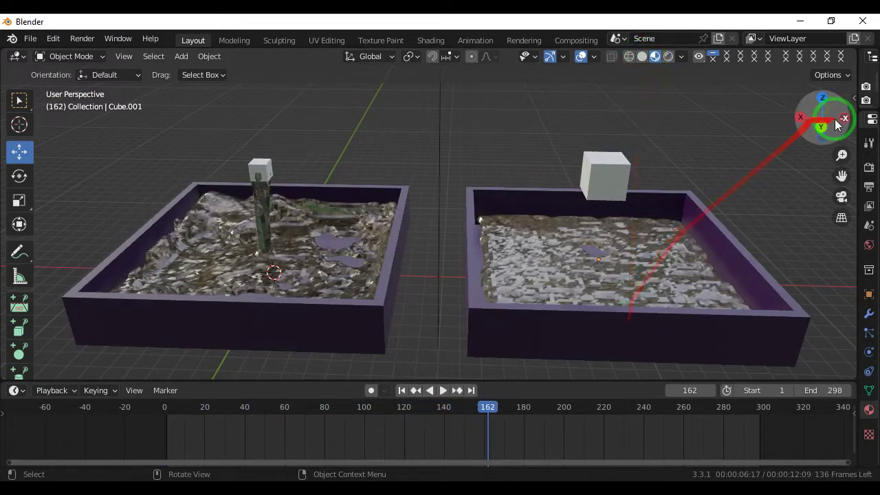
click(821, 128)
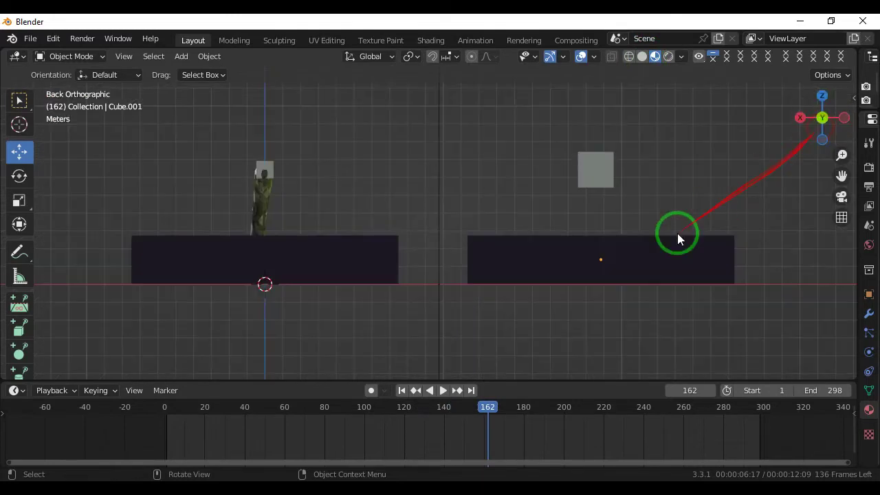
Step: In wireframe back view, raise the right and left trays slightly upward
click(629, 57)
click(581, 232)
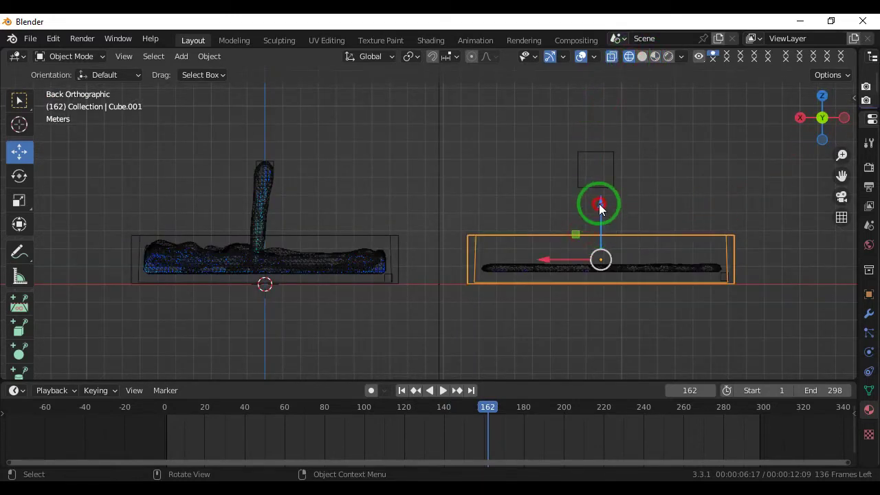
drag(599, 203, 601, 195)
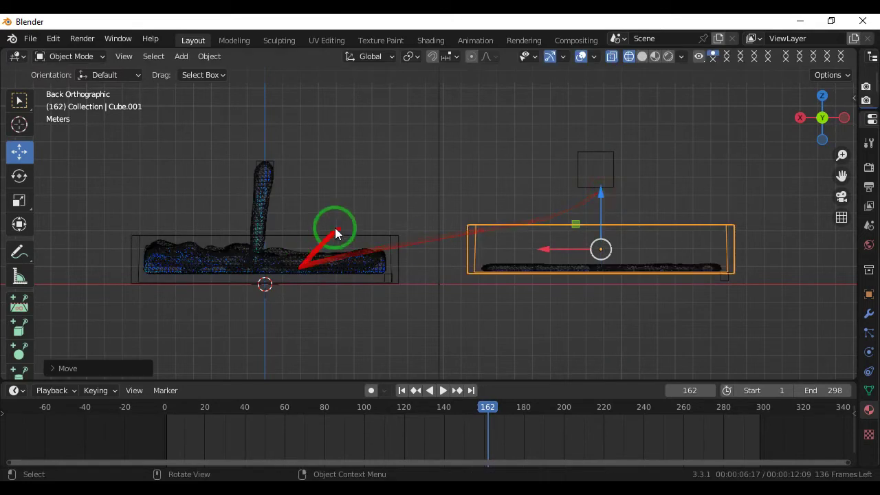
click(331, 237)
drag(267, 206, 262, 191)
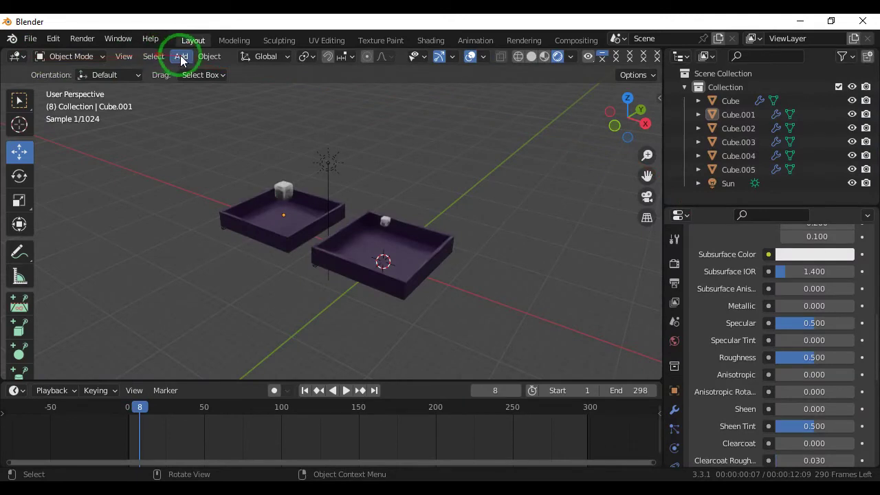
click(180, 58)
click(201, 73)
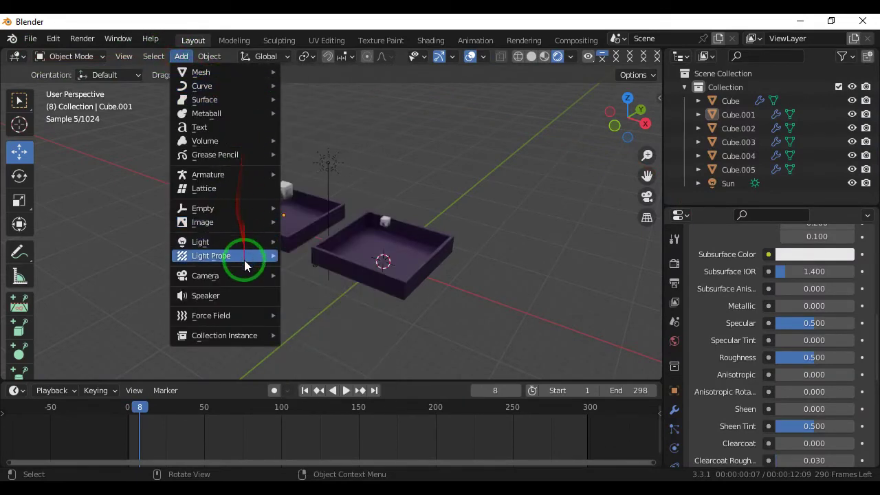
Step: Add a new camera and move it away from the trays toward the lower left
mouse_move(205, 275)
click(244, 275)
click(306, 276)
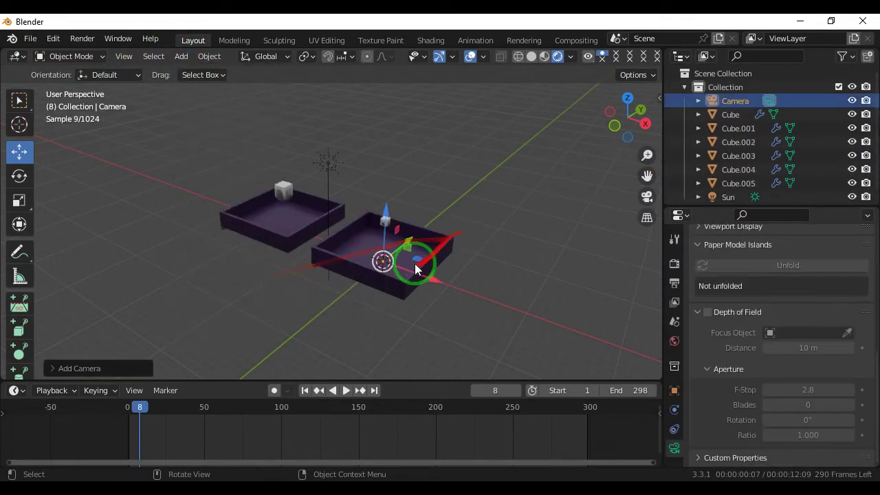
drag(411, 242, 327, 316)
drag(311, 282, 303, 233)
drag(355, 285, 287, 269)
Step: Split the viewport so the left pane looks through the camera, and shift the camera along X
drag(5, 53, 231, 77)
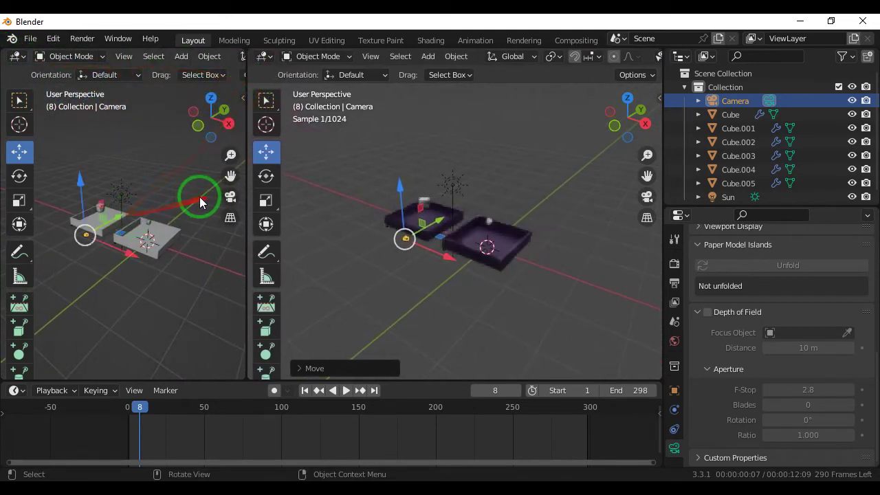
click(196, 197)
key(KP_0)
click(405, 239)
drag(379, 206, 420, 240)
click(414, 241)
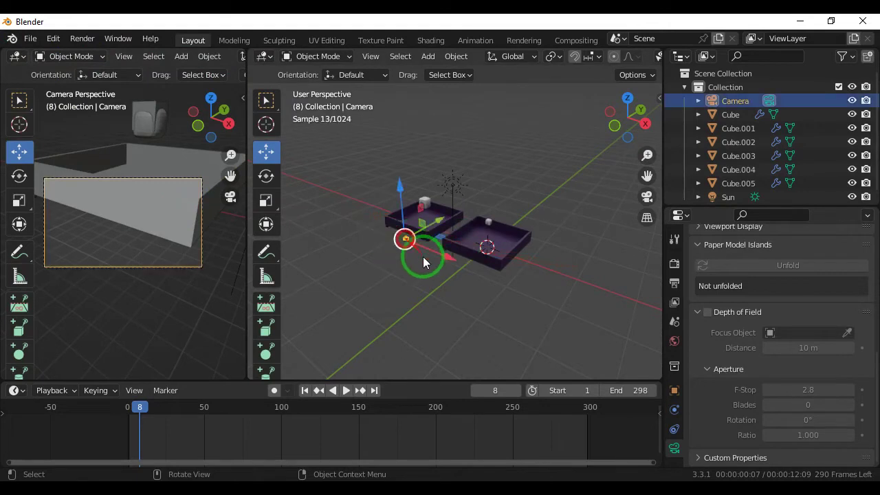
key(KP_Decimal)
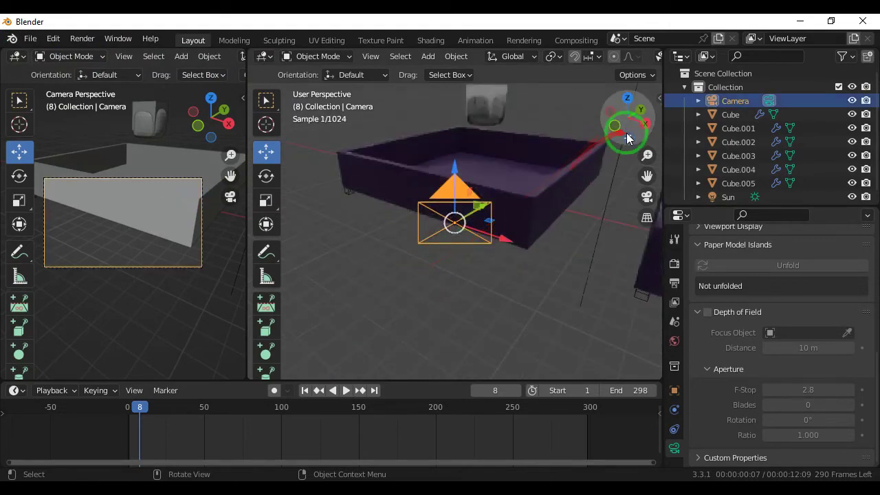
mouse_move(453, 256)
middle_down()
mouse_move(455, 222)
mouse_move(498, 209)
middle_up()
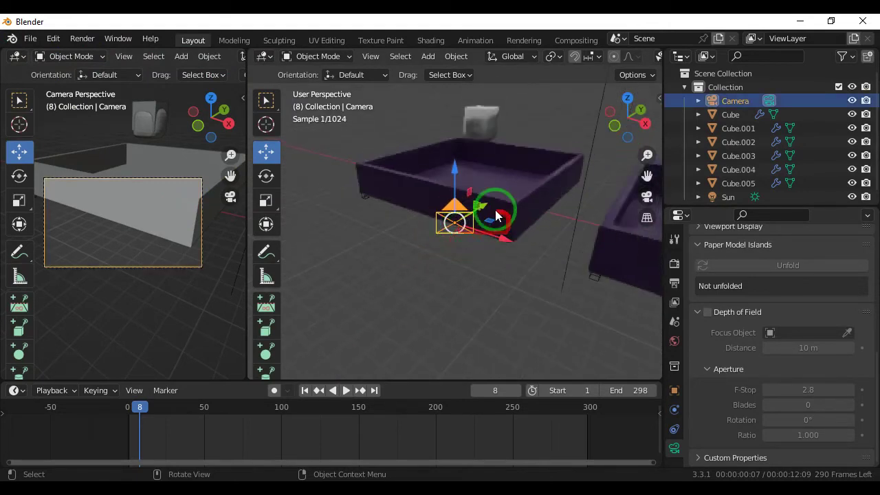
drag(504, 240, 539, 258)
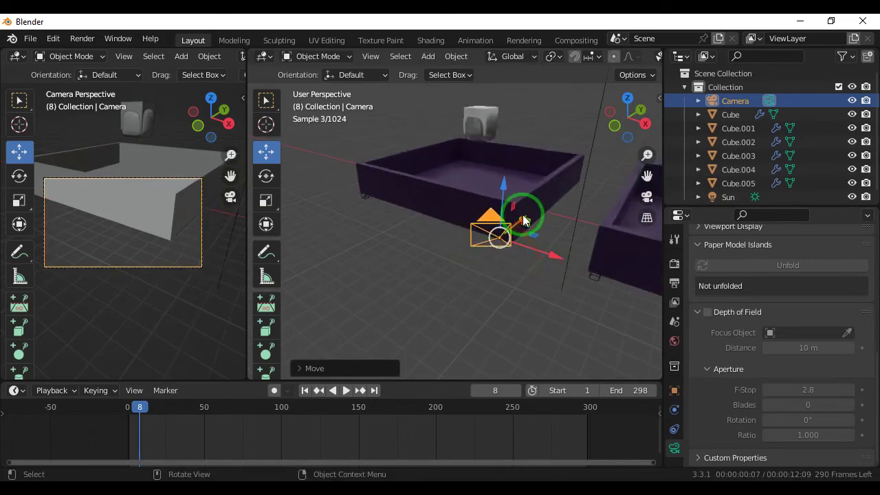
drag(249, 219, 354, 223)
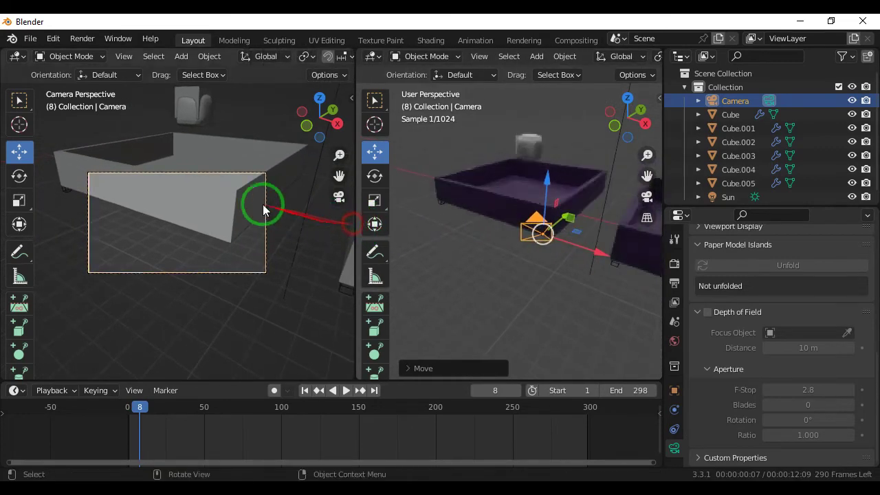
scroll(224, 201, up, 1)
scroll(216, 209, up, 1)
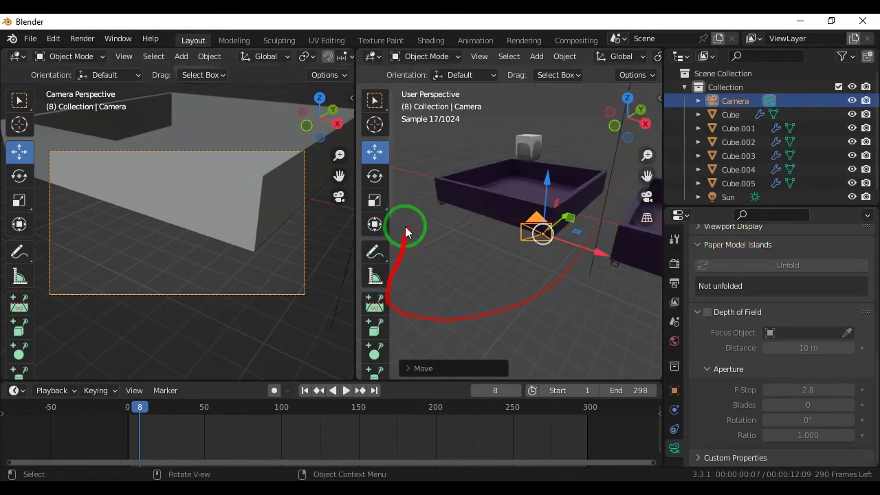
Step: In top view, rotate the camera toward the trays and move it, then raise it in side view
click(627, 98)
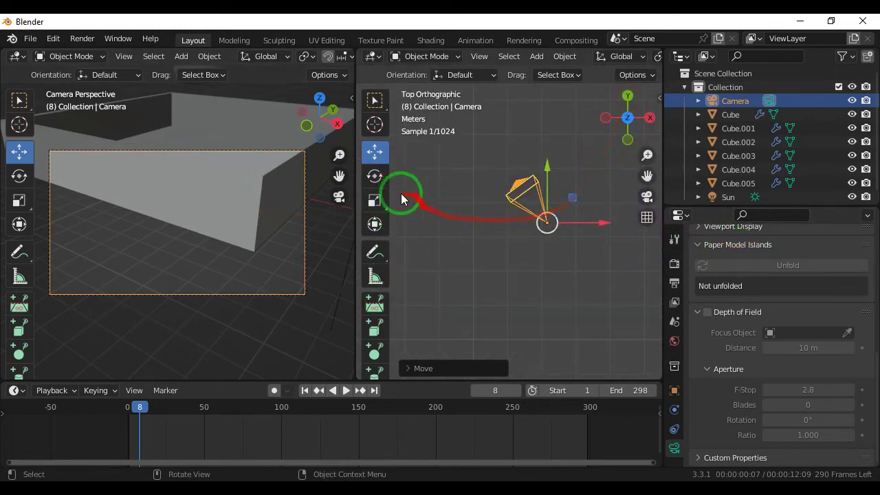
click(375, 175)
mouse_move(560, 164)
mouse_down()
mouse_move(600, 171)
mouse_move(548, 200)
mouse_up()
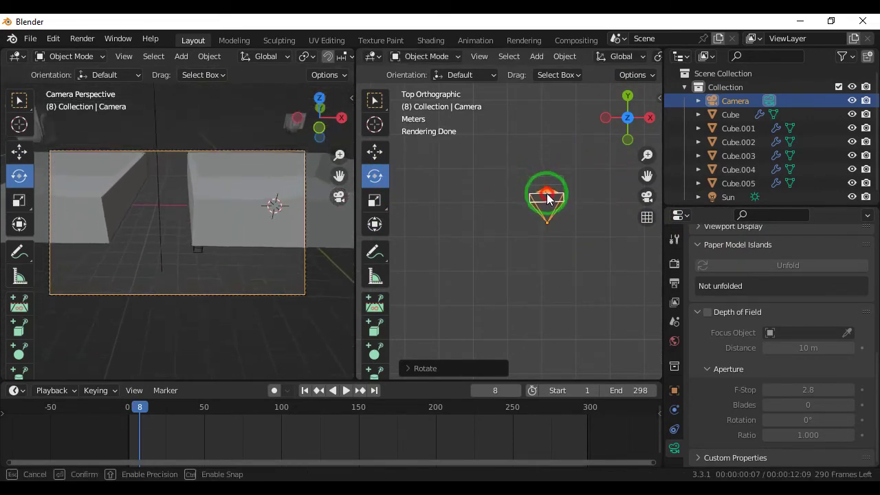
drag(548, 199, 547, 195)
click(375, 151)
mouse_move(524, 249)
mouse_down()
mouse_move(531, 190)
mouse_move(526, 271)
mouse_up()
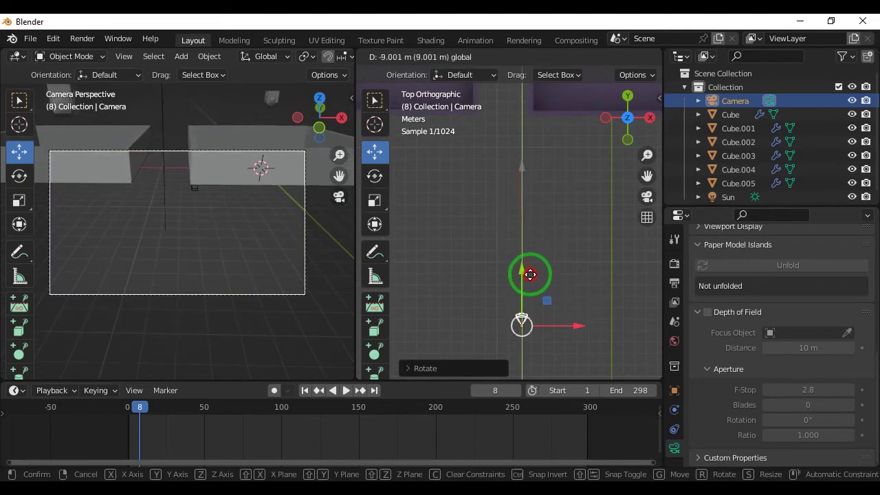
click(649, 117)
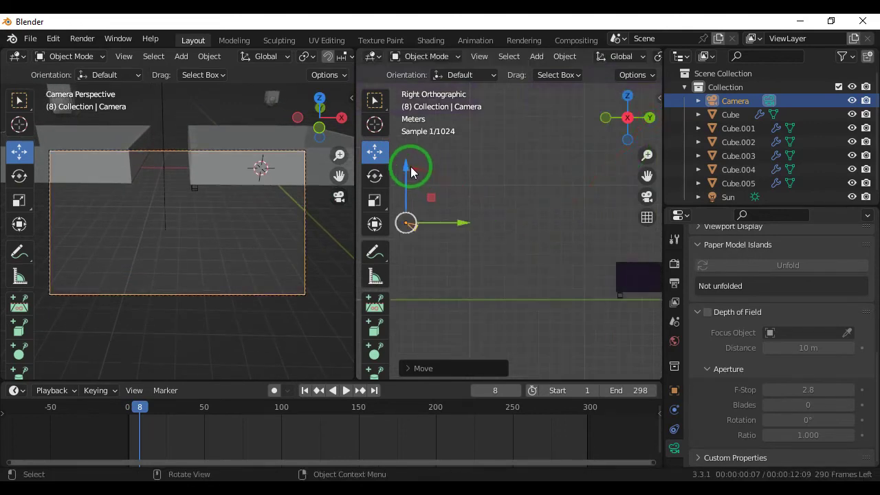
drag(410, 167, 419, 98)
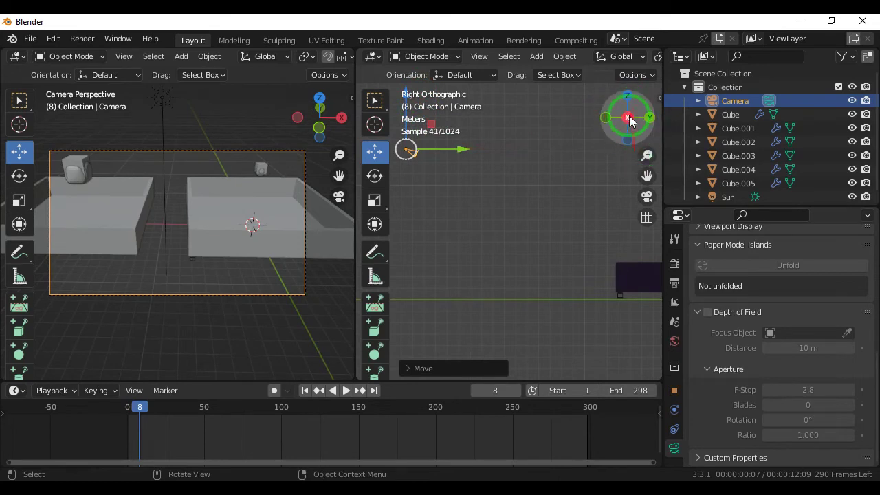
Step: Raise the camera further and pull it back and up so both trays fill its view
click(607, 121)
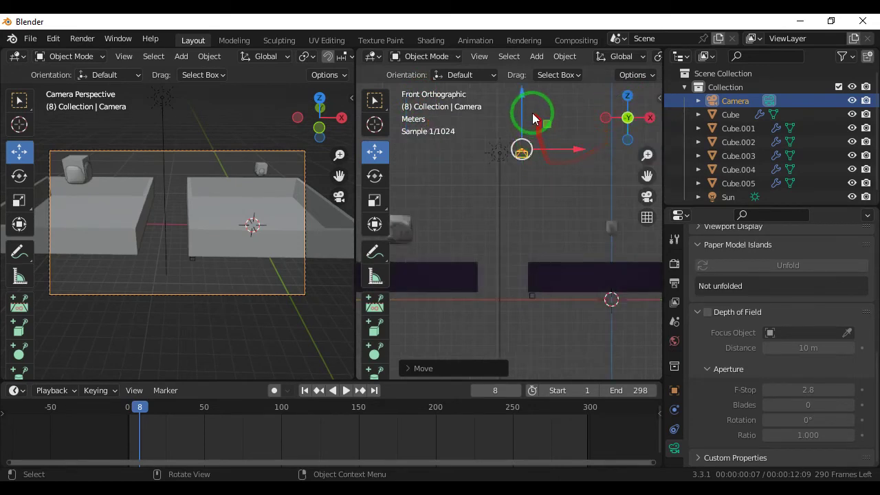
drag(516, 94, 522, 79)
click(649, 115)
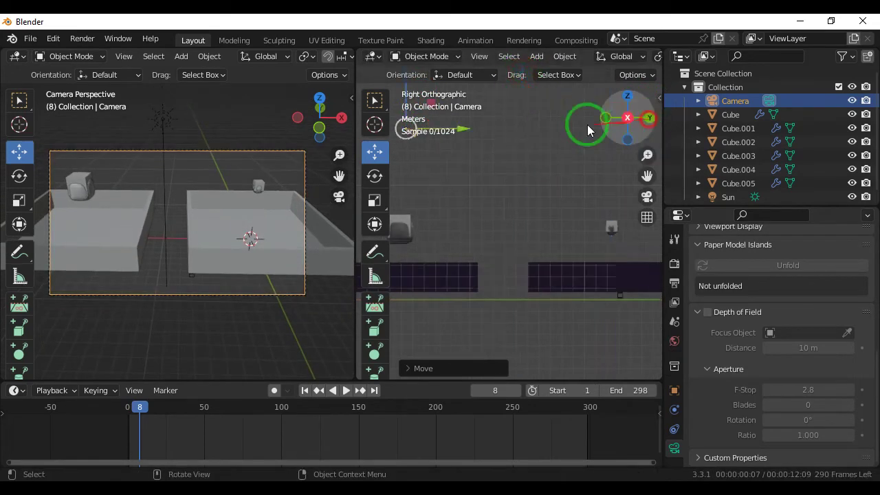
ctrl+middle_drag(491, 129, 526, 162)
mouse_move(519, 179)
mouse_down()
mouse_move(436, 129)
mouse_move(436, 107)
mouse_up()
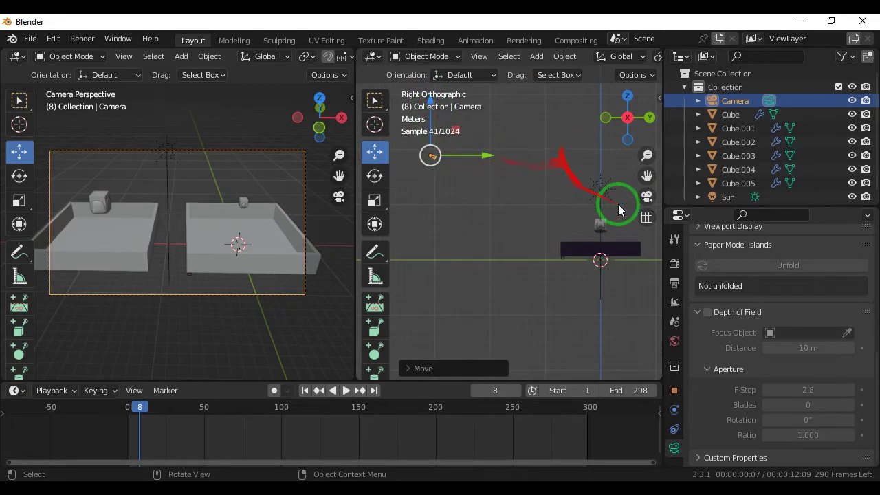
drag(693, 205, 706, 82)
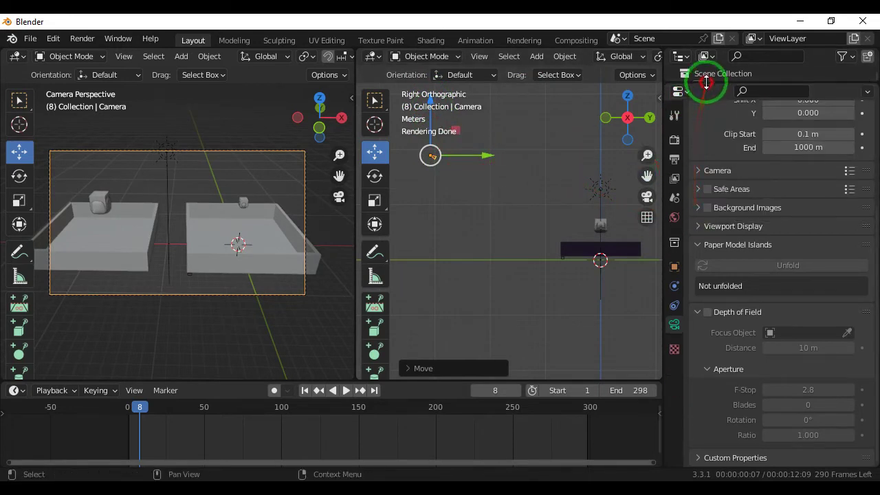
Step: Review the render and output properties (1920×1080, frames 1–298)
scroll(712, 148, up, 5)
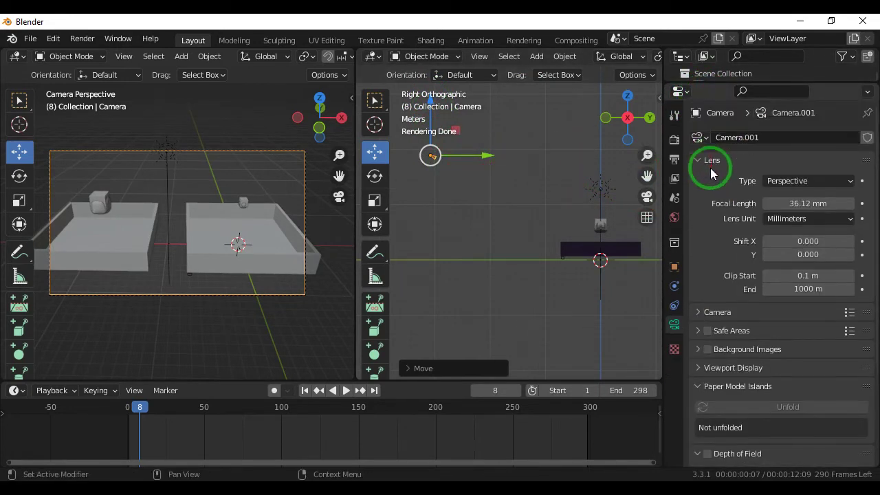
click(674, 134)
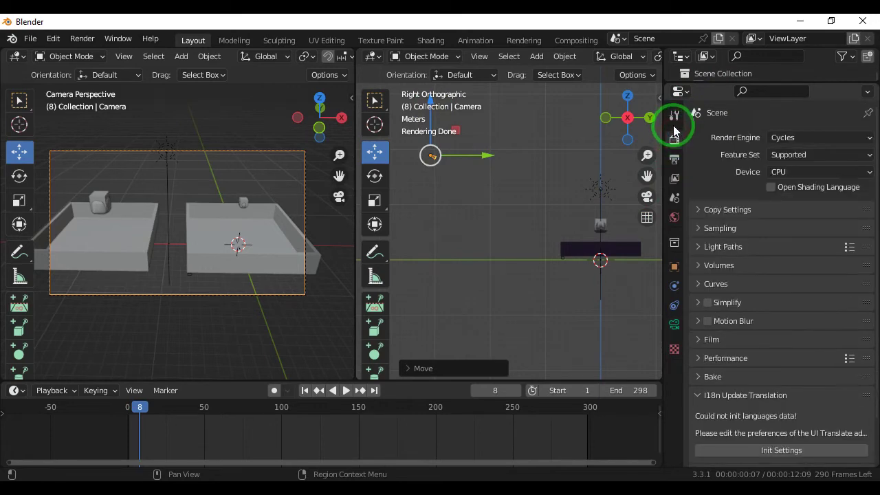
click(673, 117)
click(700, 171)
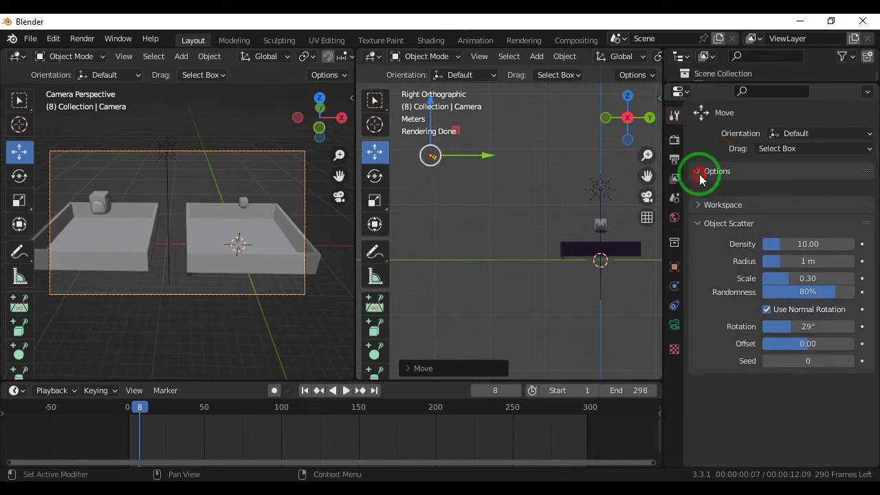
click(674, 159)
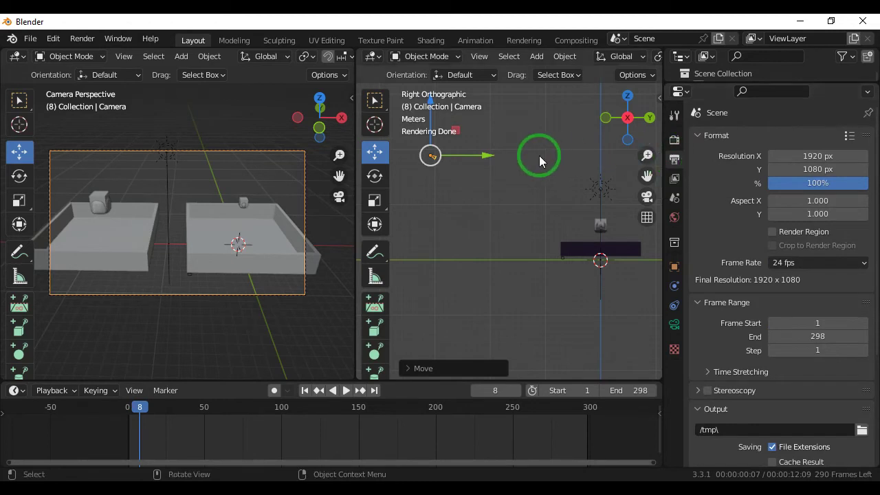
Step: Nudge the camera slightly along Y and bring up the Render menu
drag(489, 157, 480, 156)
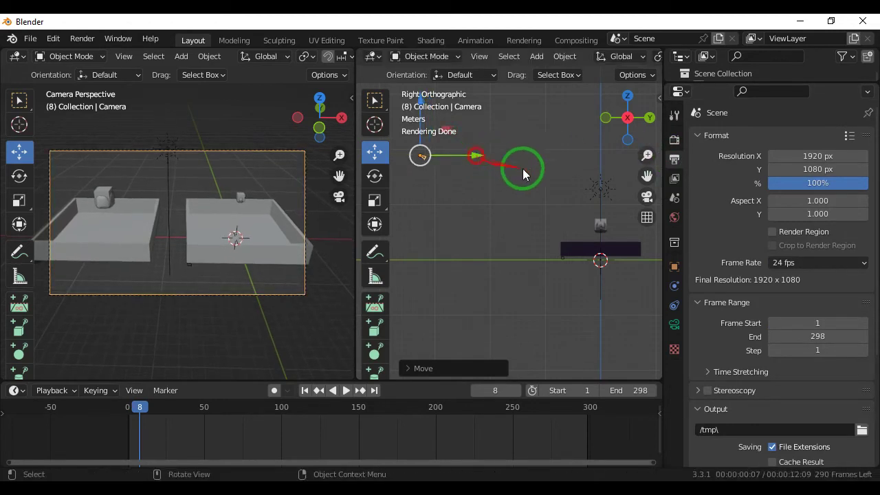
click(673, 141)
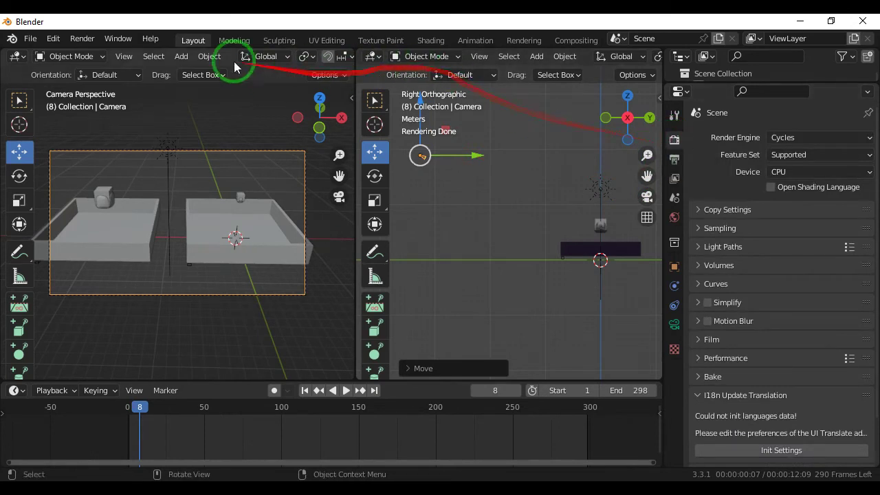
click(82, 38)
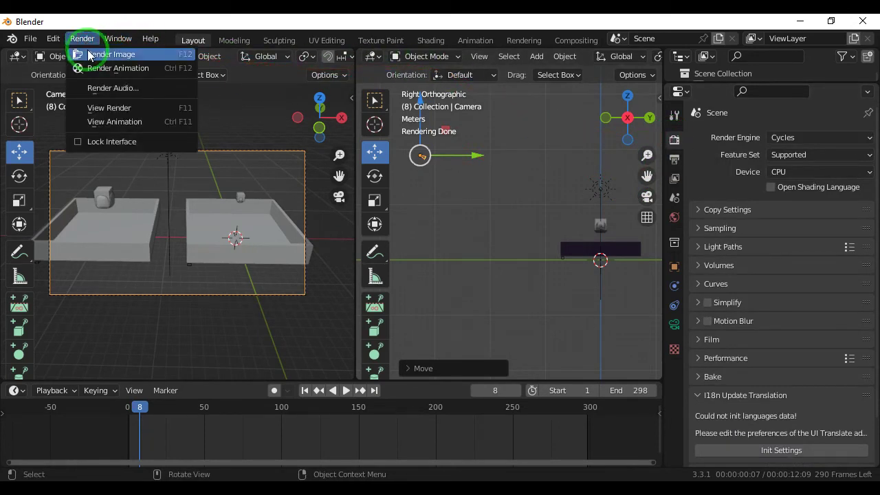
Step: Play the fluid simulation and stop it at frame 67
click(169, 392)
key(space)
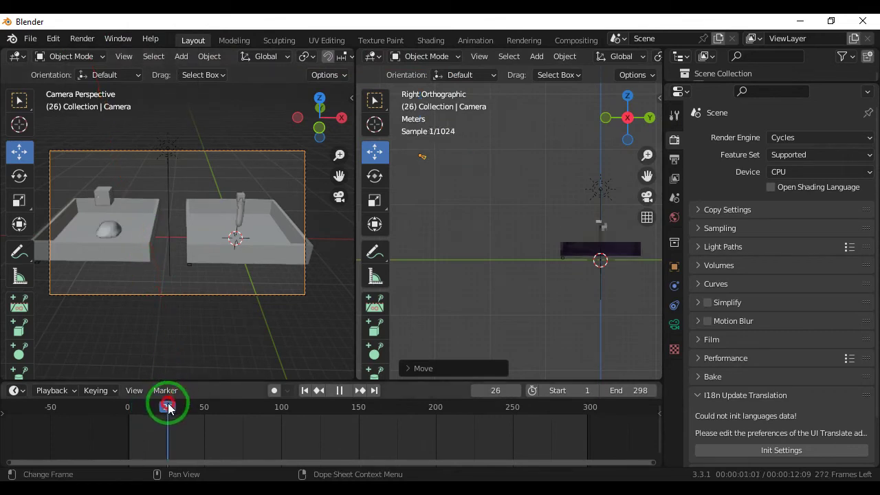
drag(219, 413, 231, 413)
key(space)
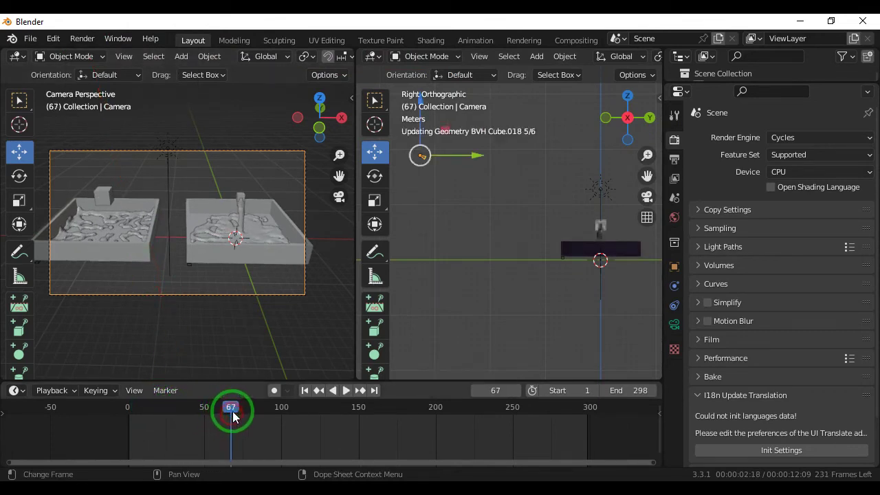
Step: Render a still image of frame 67 and close the render result window
click(85, 40)
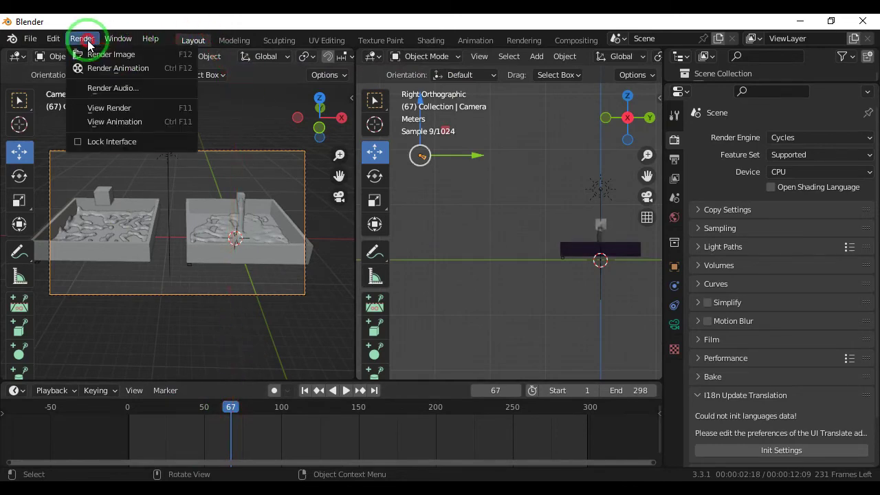
click(90, 55)
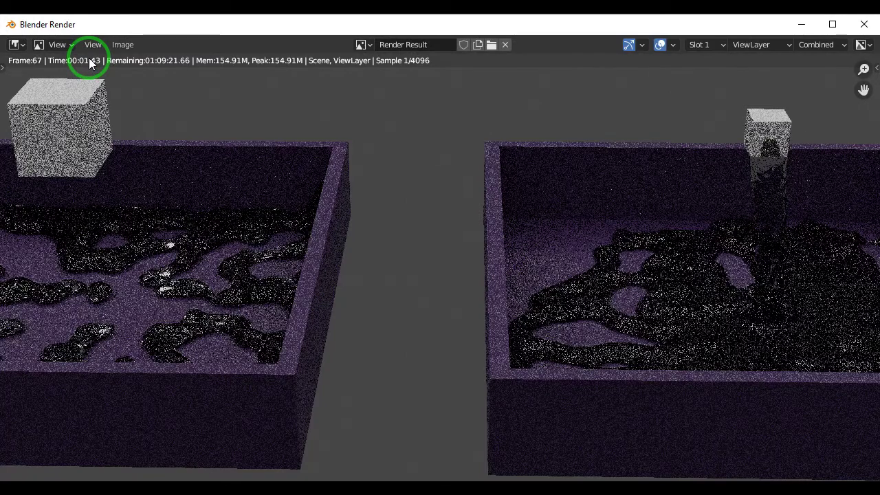
scroll(344, 143, down, 1)
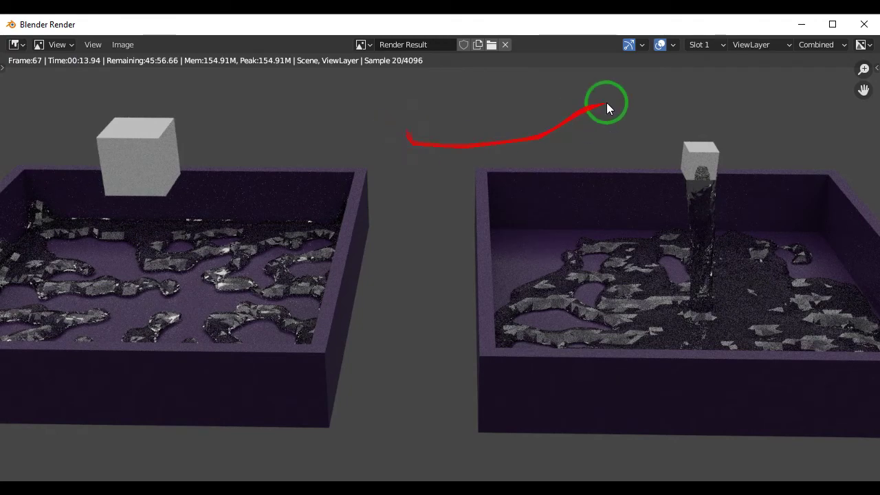
click(864, 24)
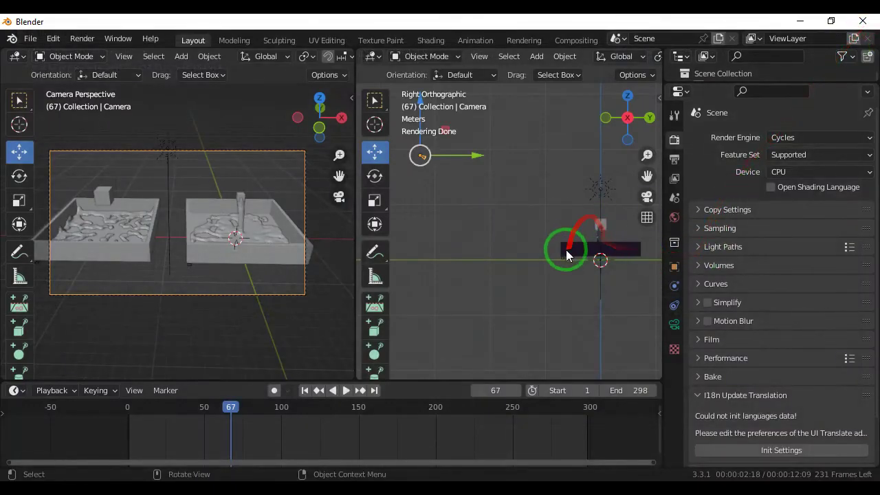
Step: Select both trays and change their material Base Color from purple to blue
click(186, 253)
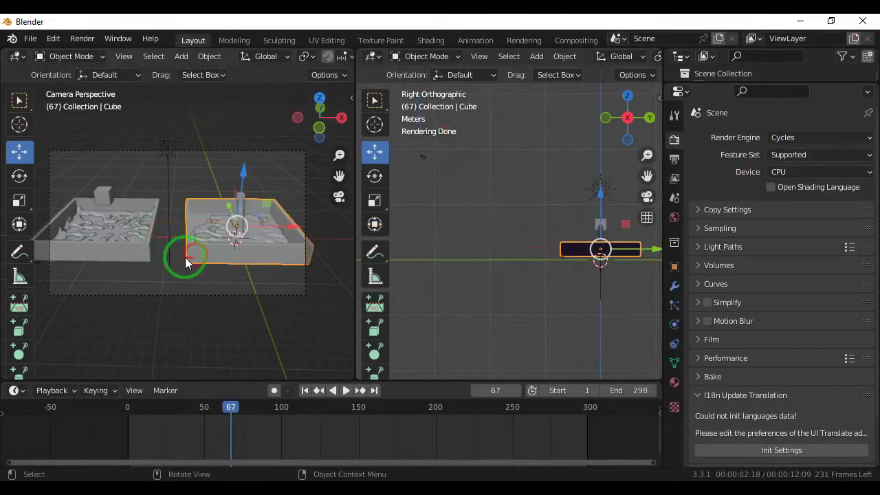
shift+click(136, 252)
click(675, 383)
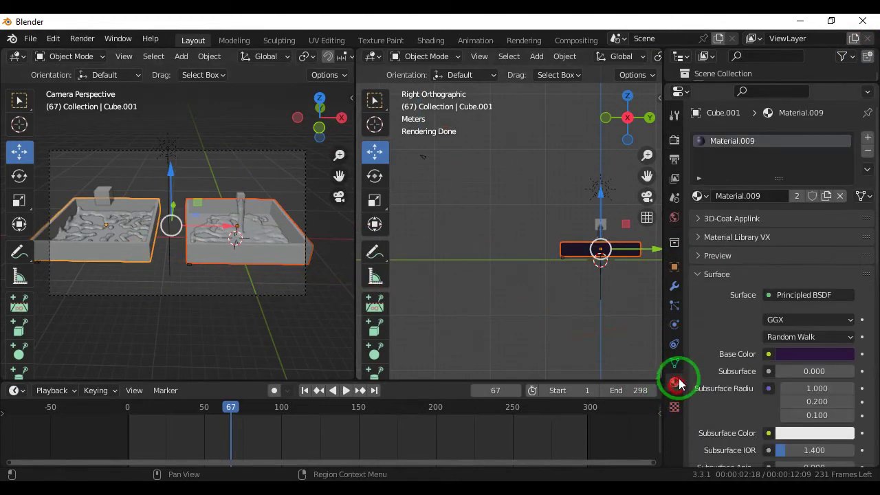
click(799, 354)
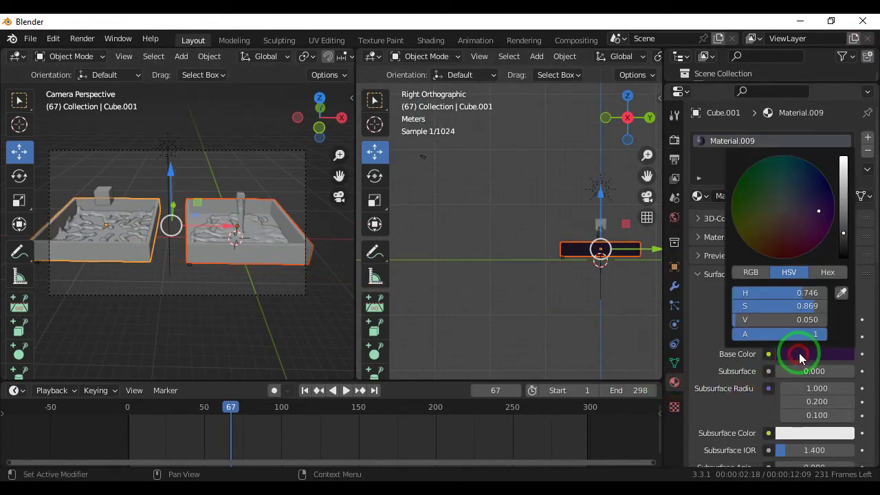
click(844, 179)
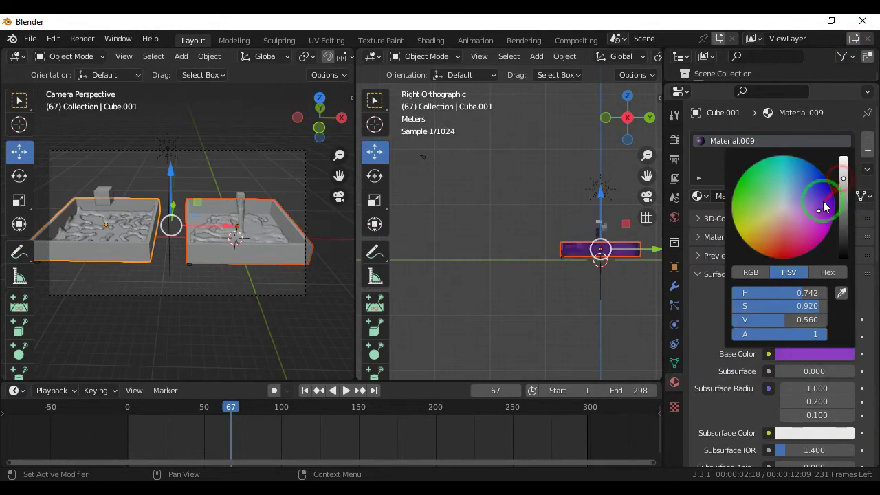
drag(825, 206, 810, 191)
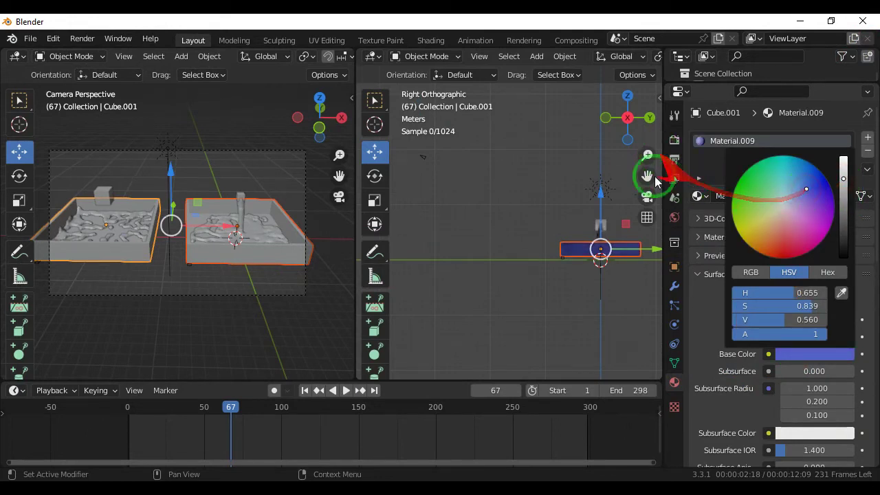
scroll(275, 60, down, 5)
scroll(286, 62, down, 3)
Step: Switch the left view to Material Preview and render a still of frame 67 with blue trays
click(214, 56)
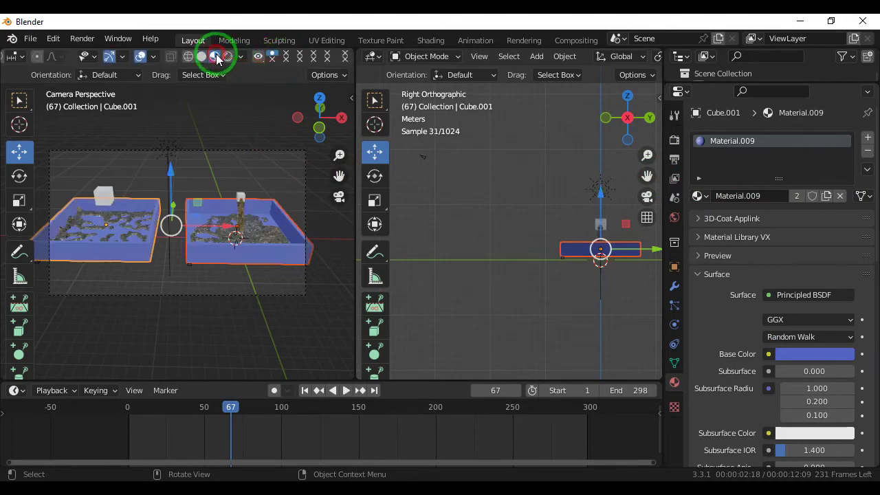
click(81, 38)
click(76, 53)
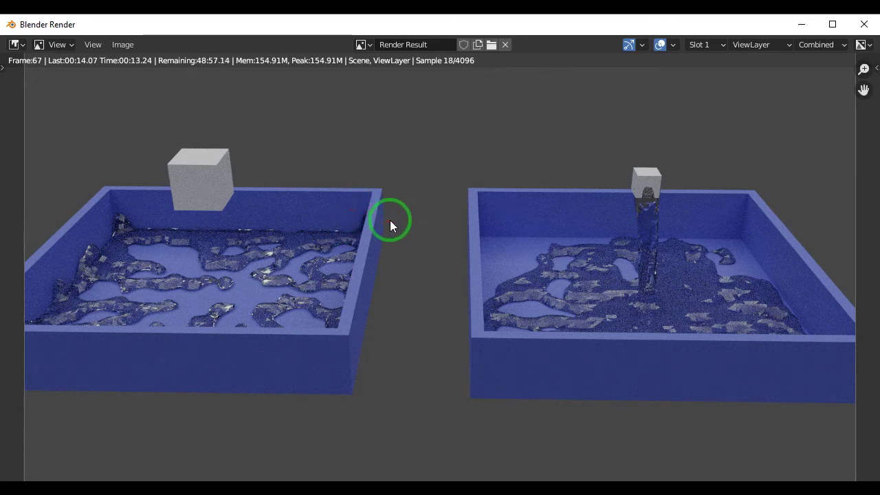
scroll(389, 220, down, 1)
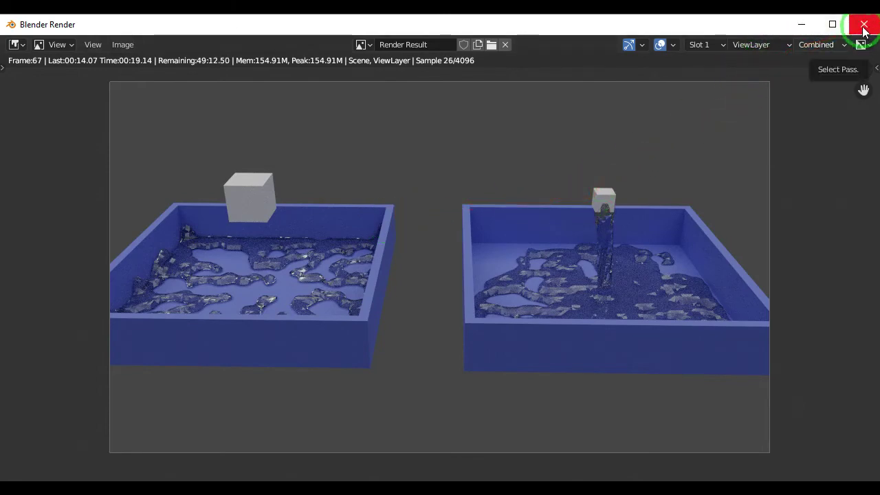
key(Escape)
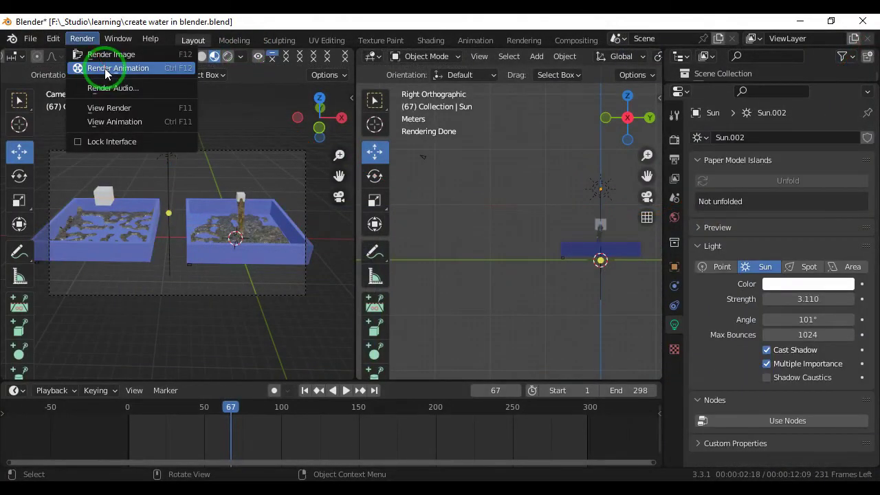
Step: Set the output resolution to the HDTV 1080p preset (1920×1080)
click(674, 158)
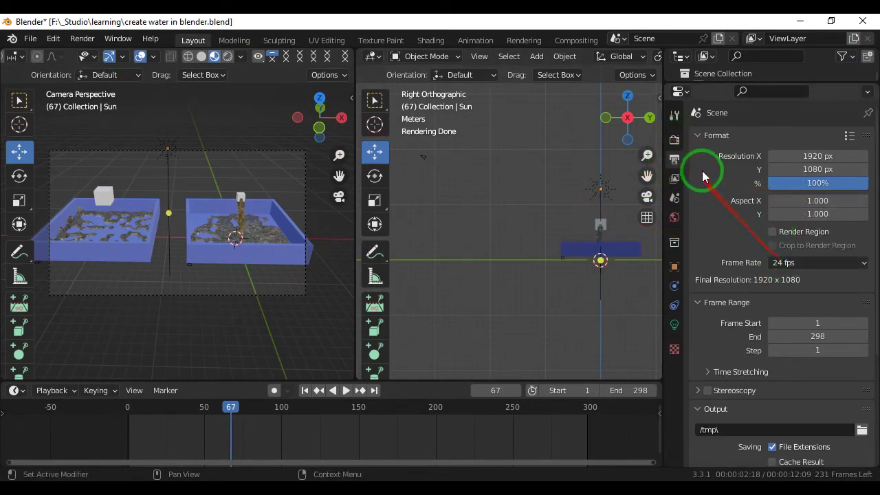
click(674, 145)
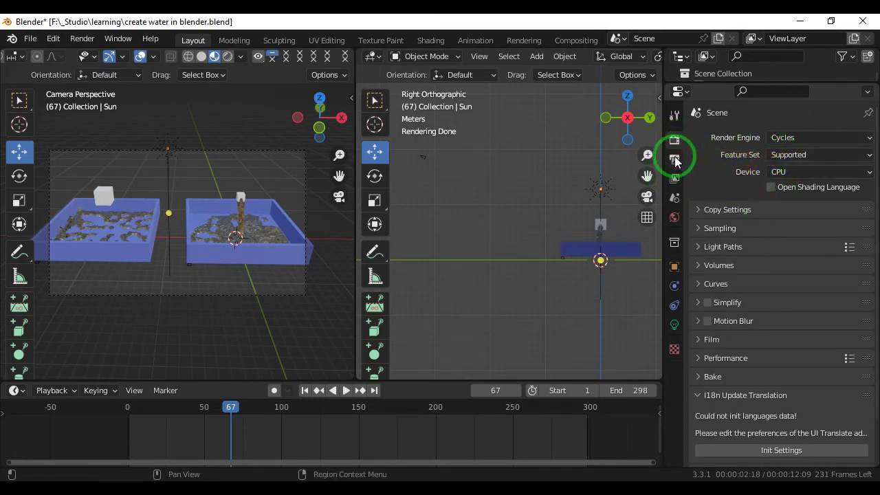
click(674, 159)
click(674, 140)
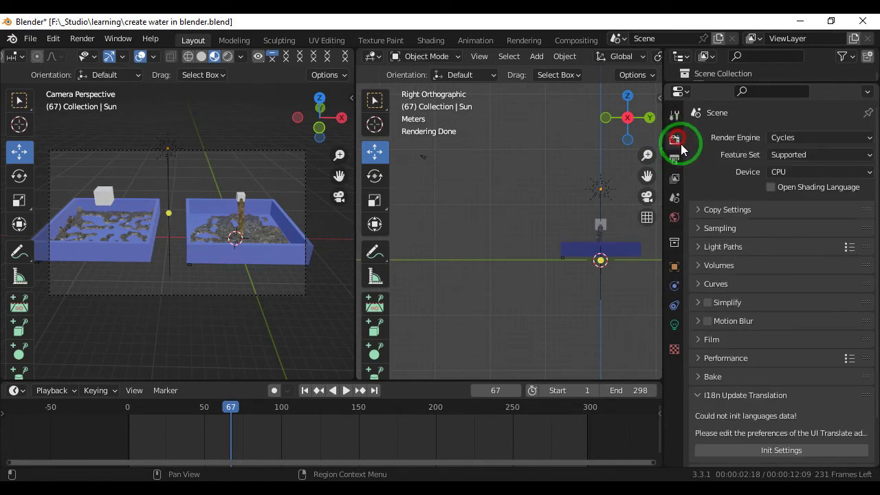
click(697, 229)
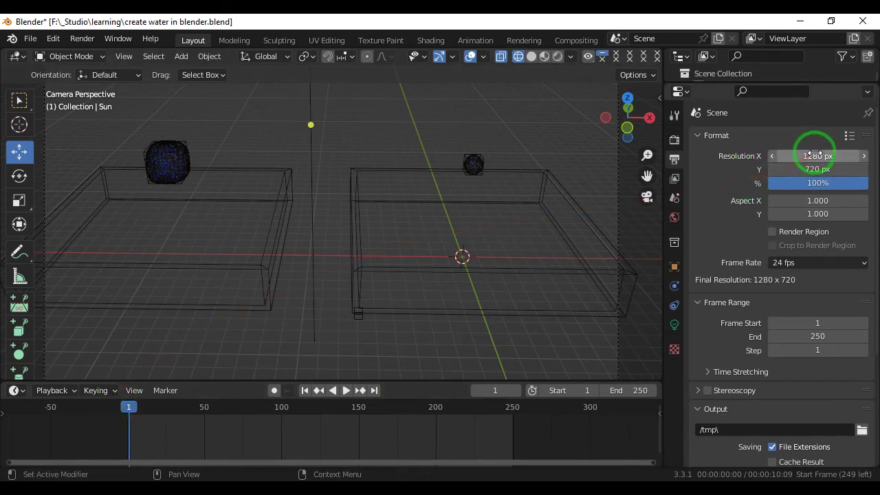
click(850, 136)
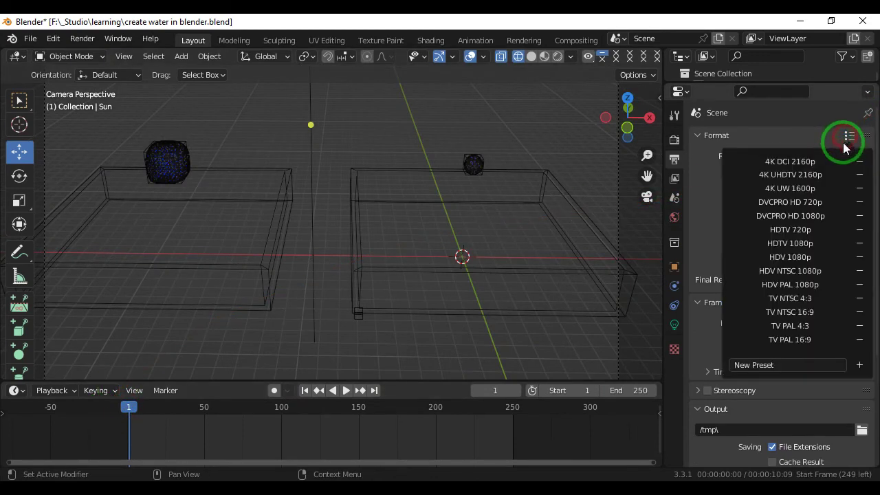
click(820, 242)
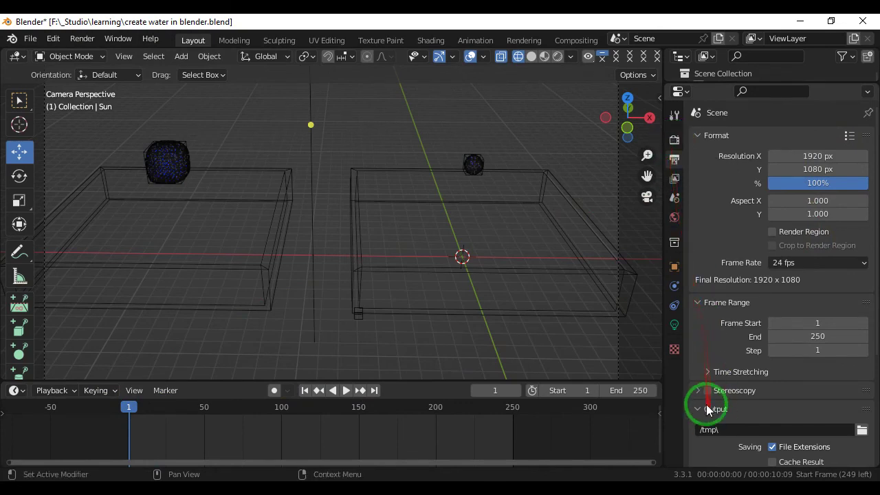
Step: Set the render output path to the learning folder
scroll(703, 406, down, 3)
click(862, 346)
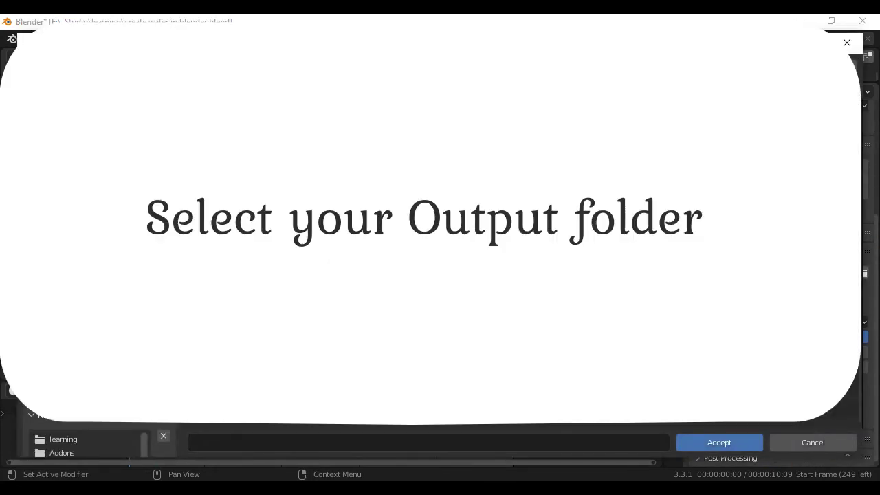
click(64, 439)
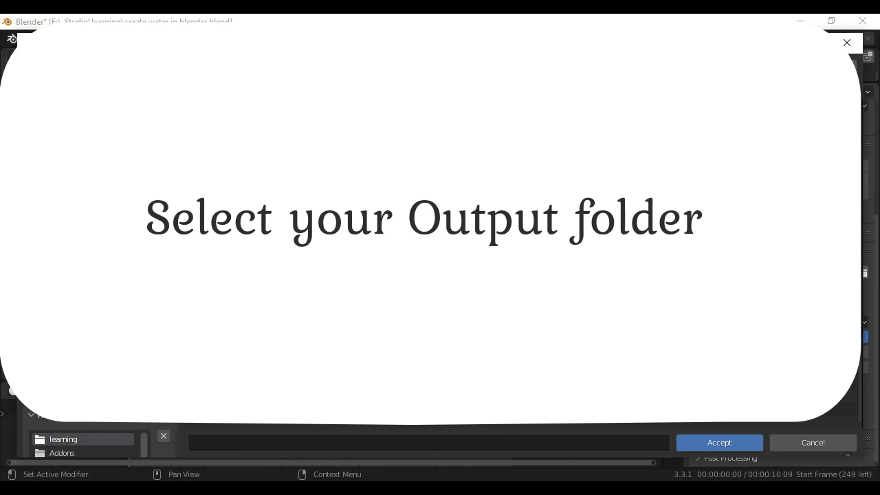
click(505, 444)
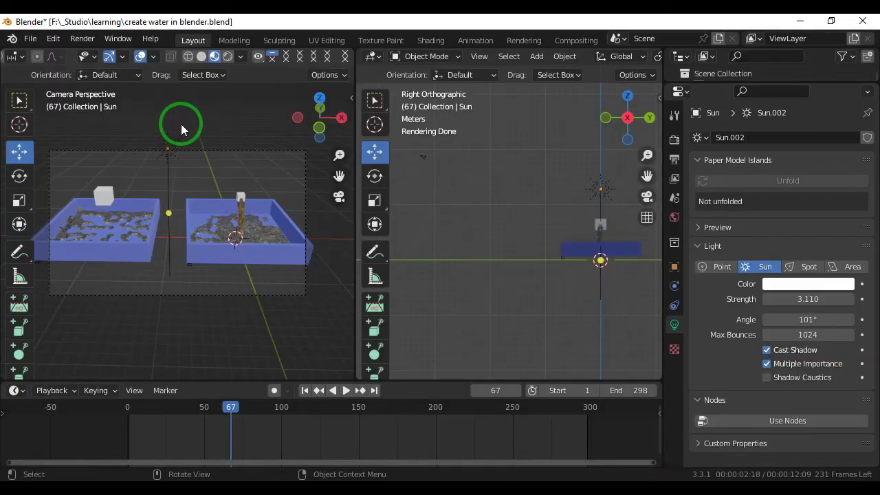
click(82, 39)
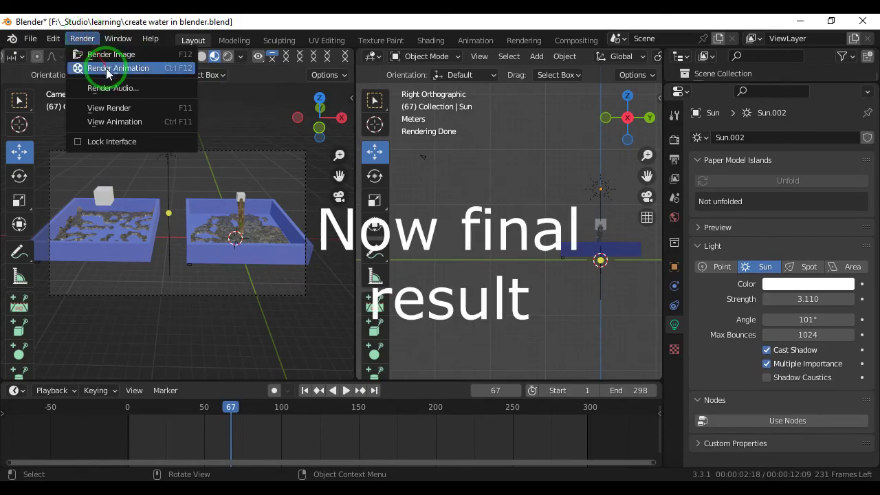